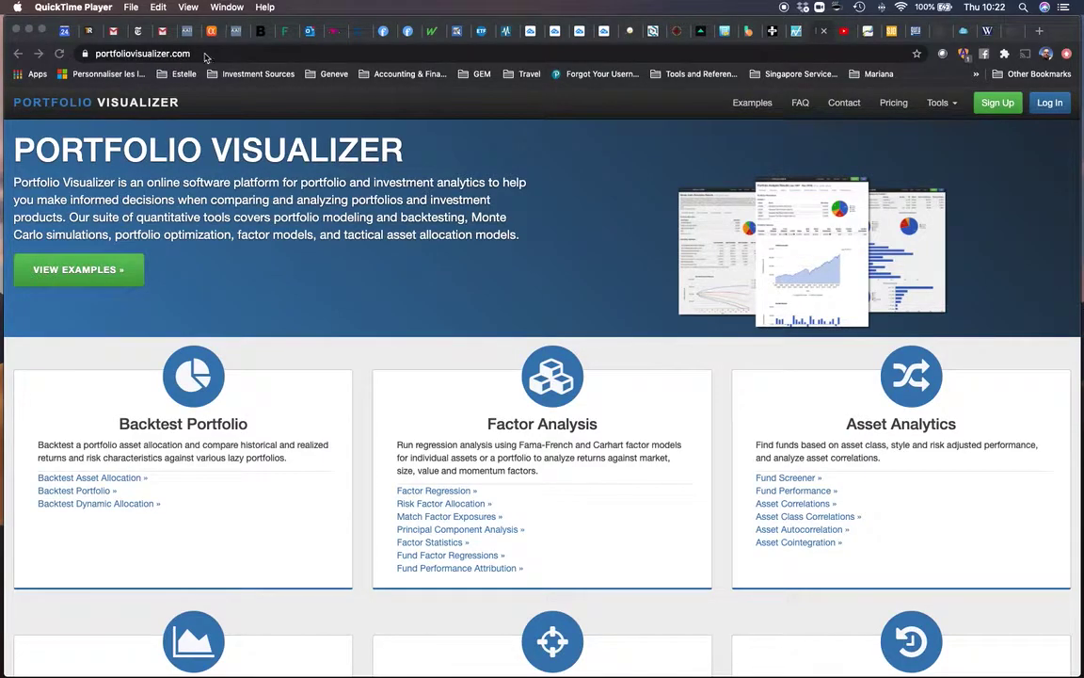
Step: Open Portfolio Visualizer's Backtest Portfolio tool
left_click(205, 56)
left_click(501, 296)
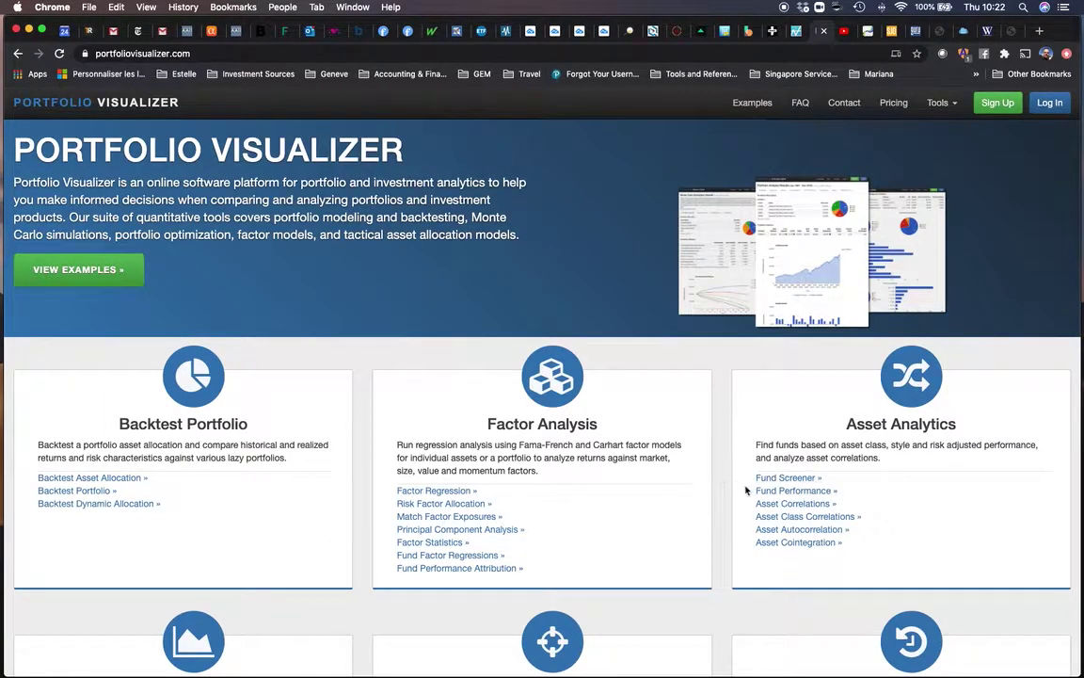
scroll(675, 496, "down", 4)
scroll(745, 490, "up", 2)
scroll(746, 490, "up", 2)
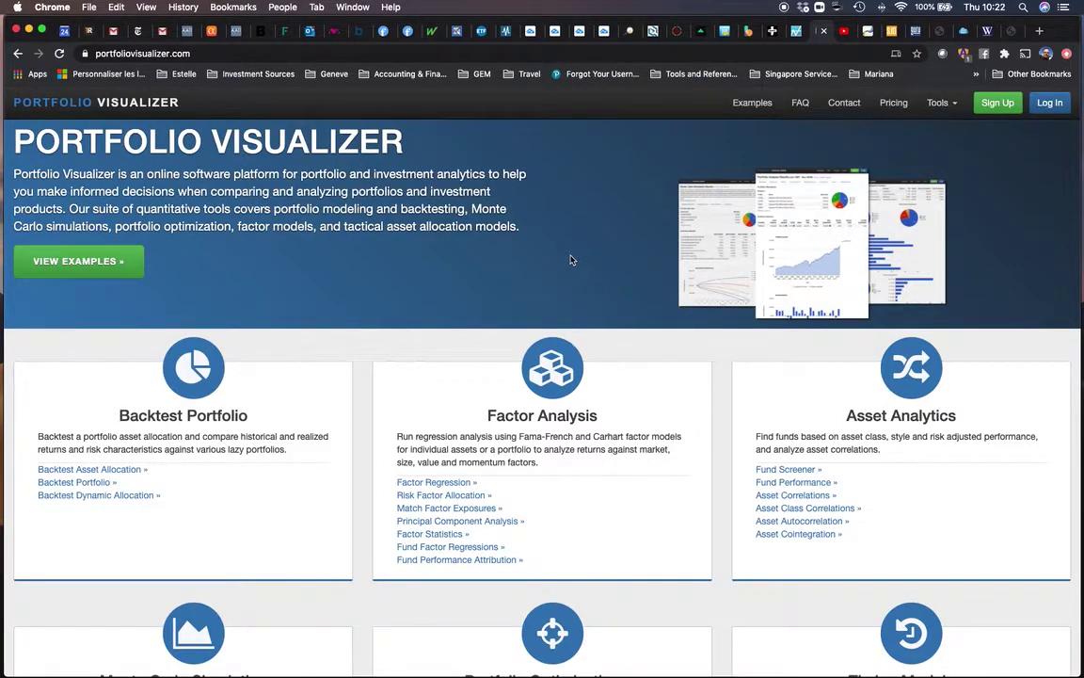
scroll(571, 260, "down", 1)
scroll(292, 414, "down", 3)
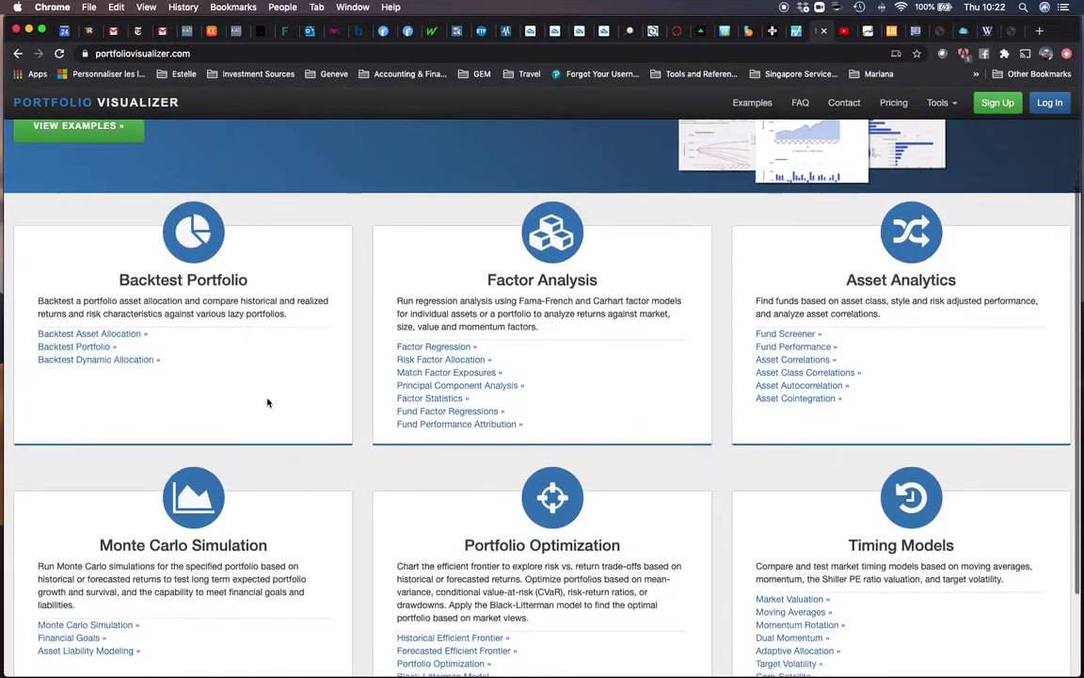
scroll(306, 376, "up", 3)
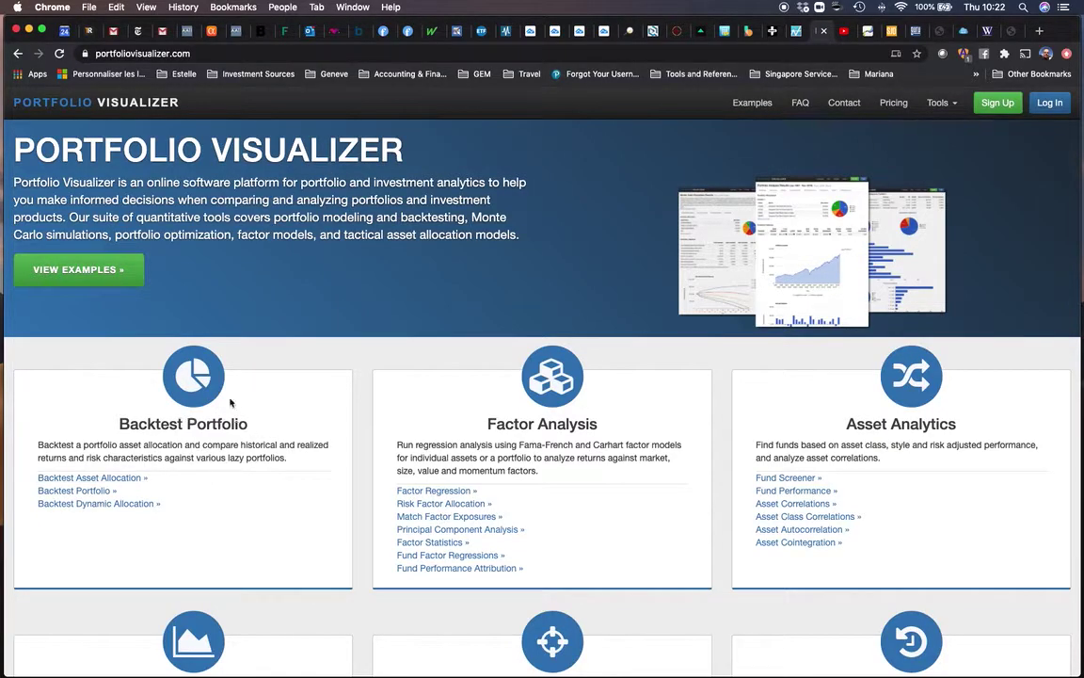
left_click(94, 495)
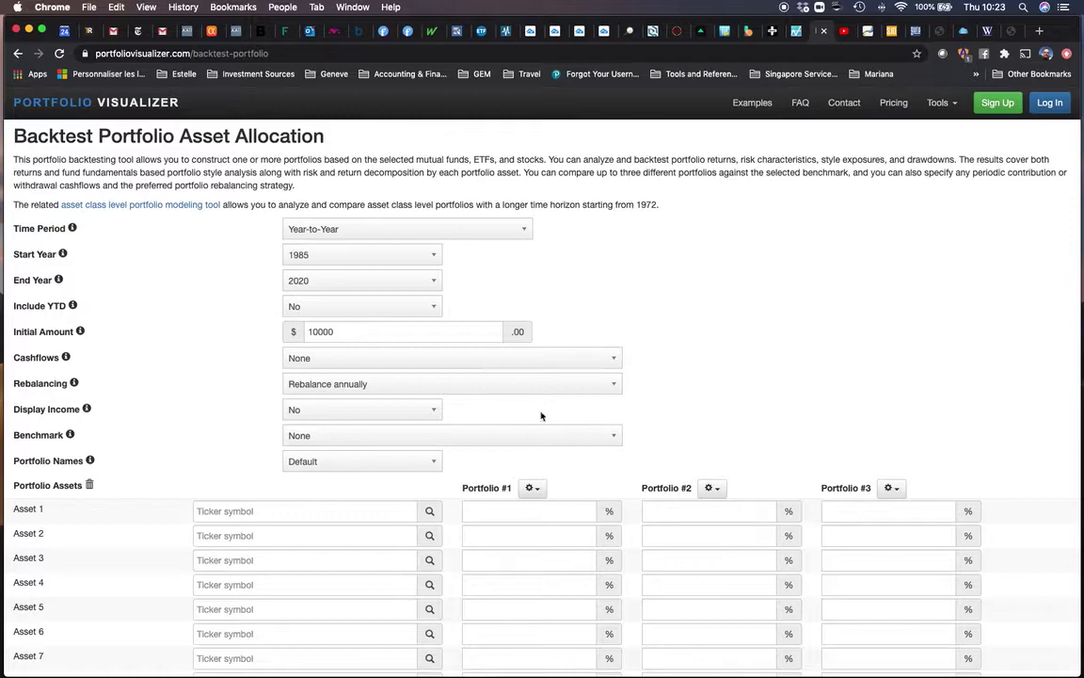
scroll(673, 372, "down", 3)
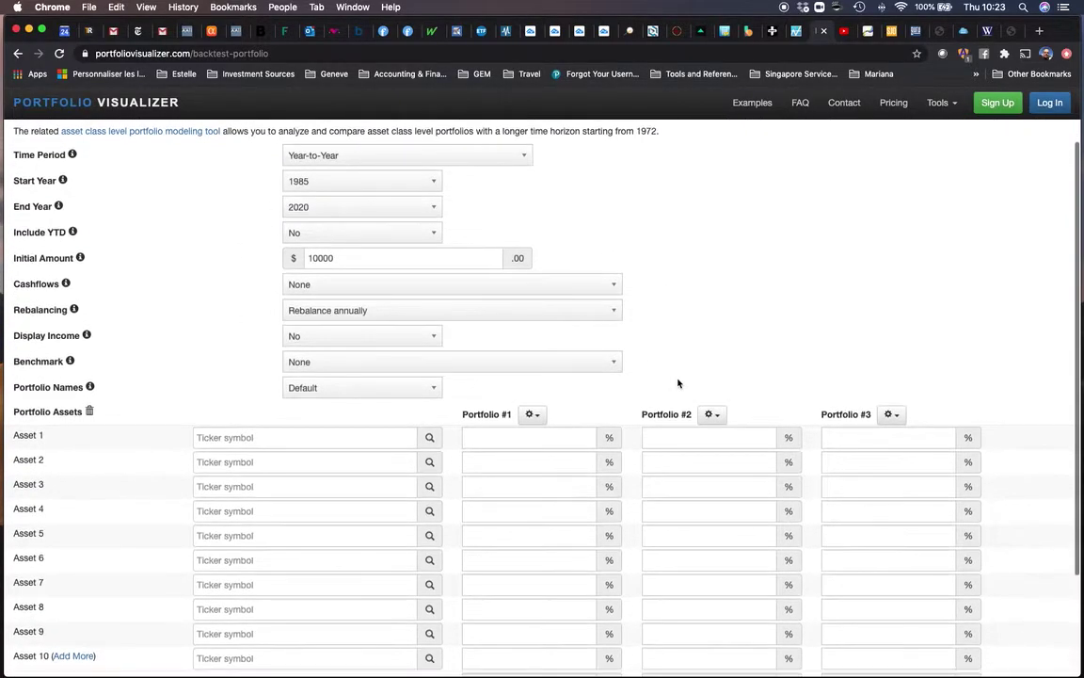
scroll(677, 381, "up", 2)
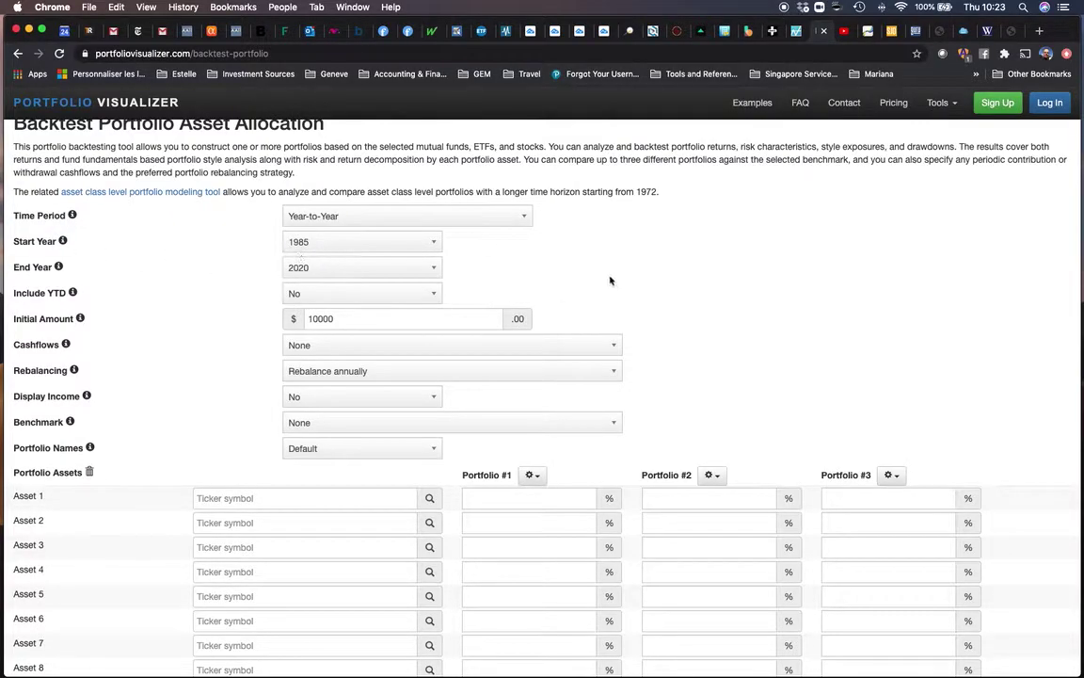
Step: Set Include YTD to Yes and the initial amount to $100000
left_click(384, 294)
left_click(300, 314)
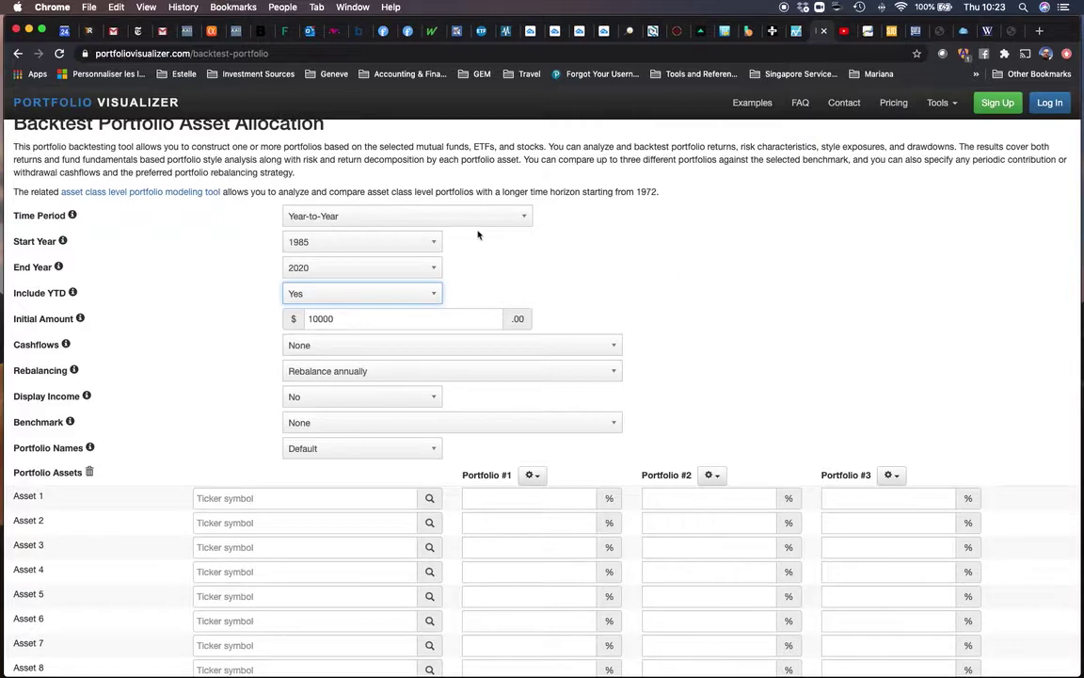
left_click(377, 317)
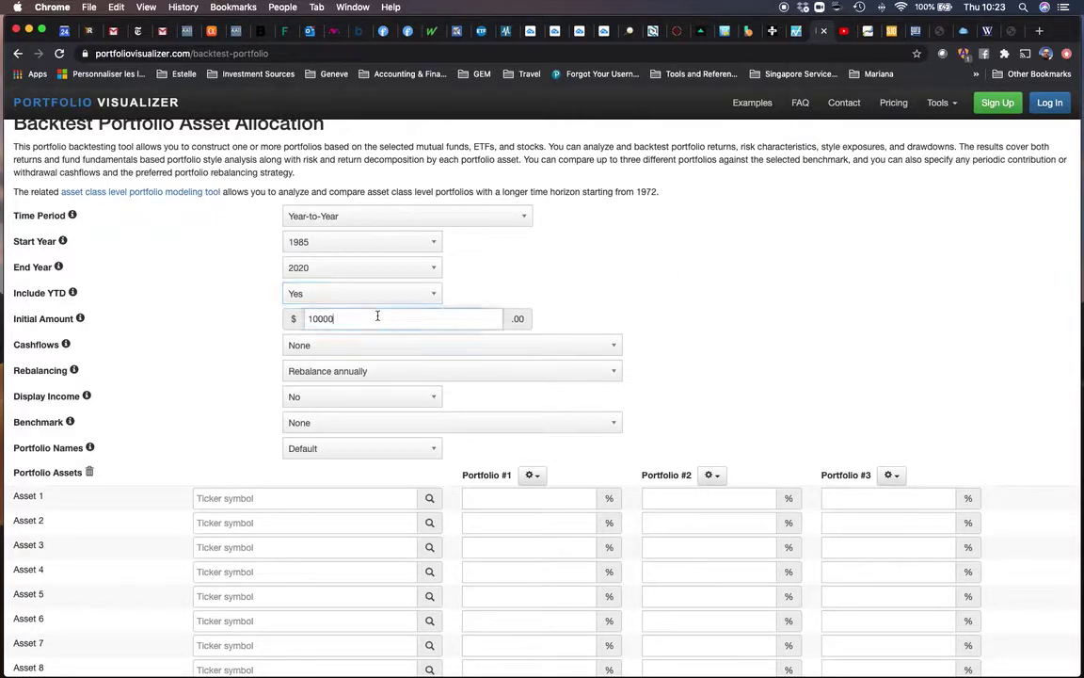
left_click(677, 293)
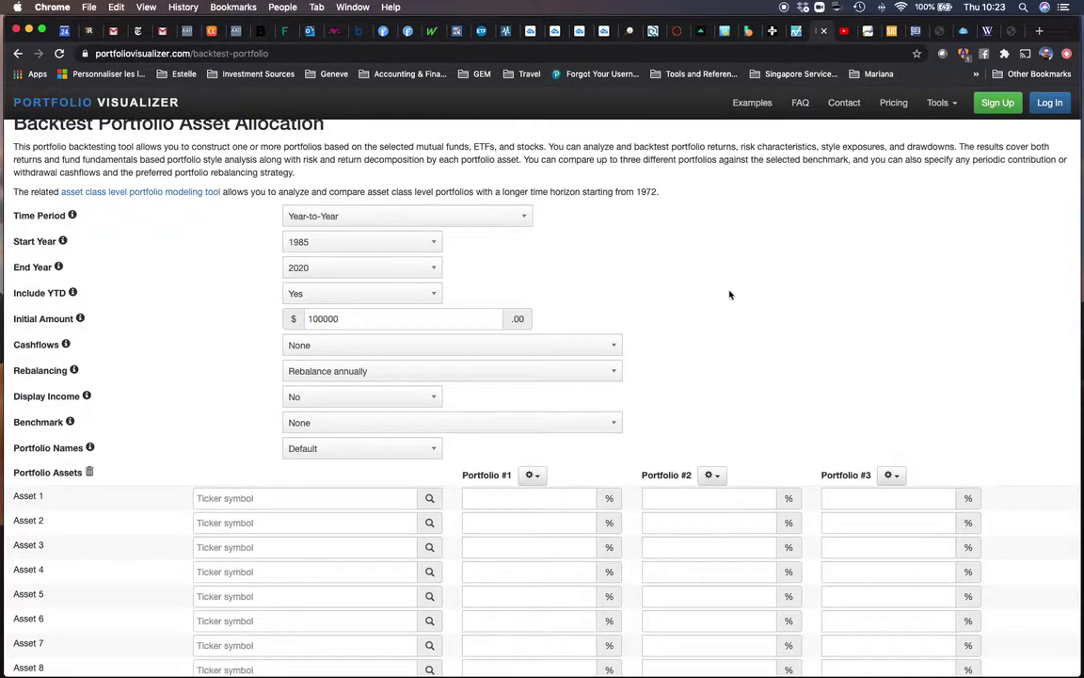
key("ctrl+Up")
left_click(912, 264)
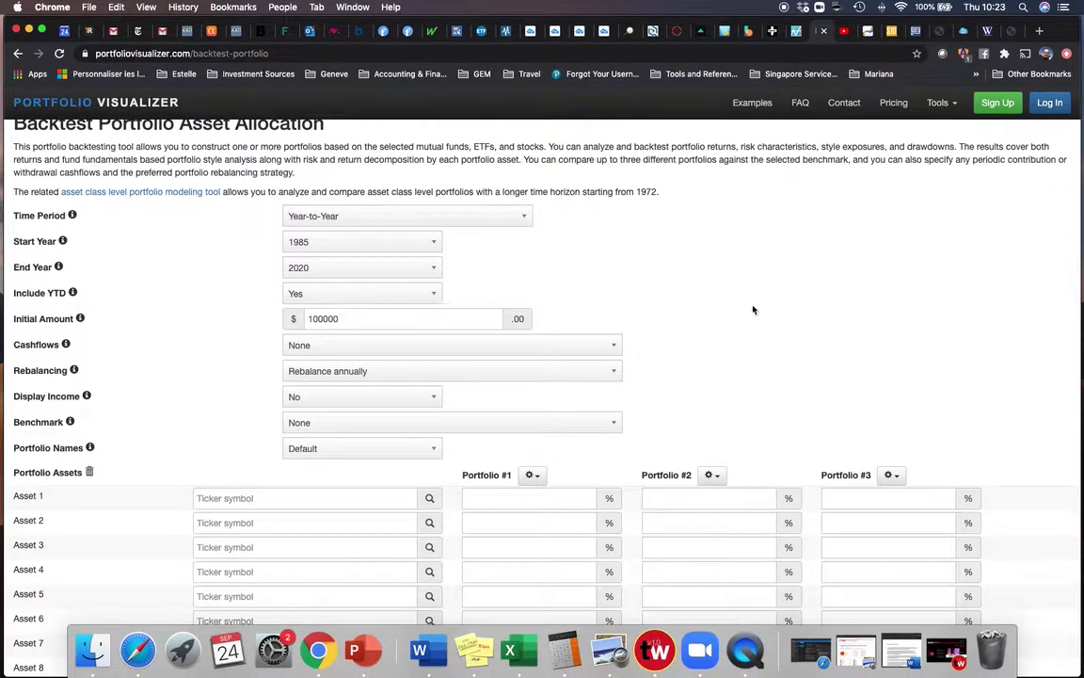
scroll(803, 336, "down", 2)
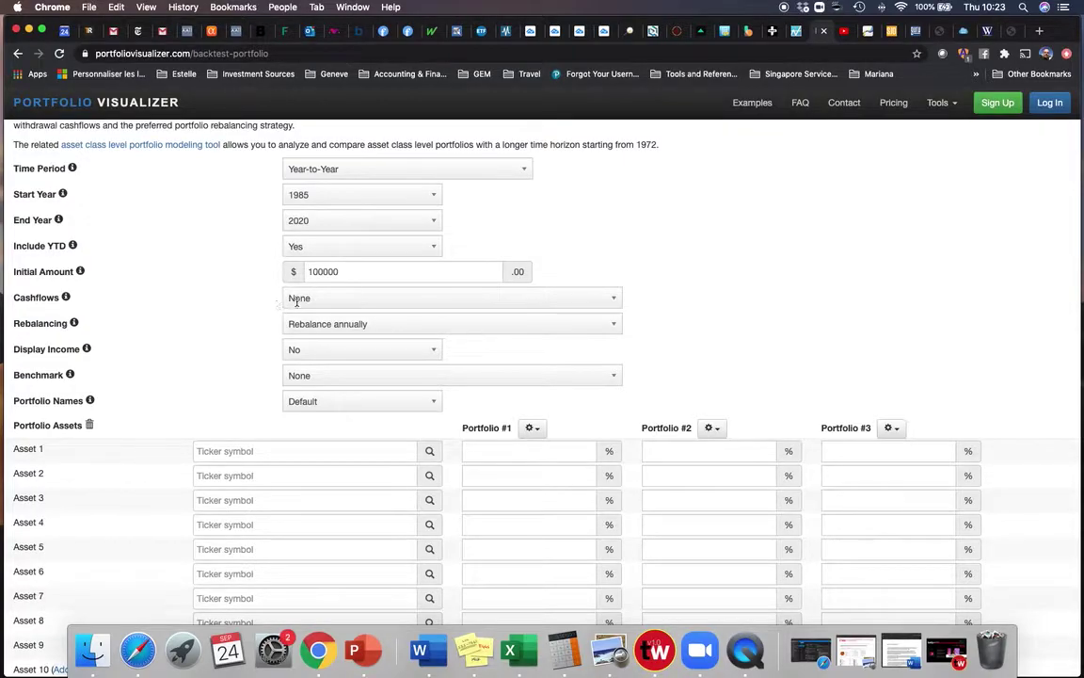
scroll(406, 310, "down", 1)
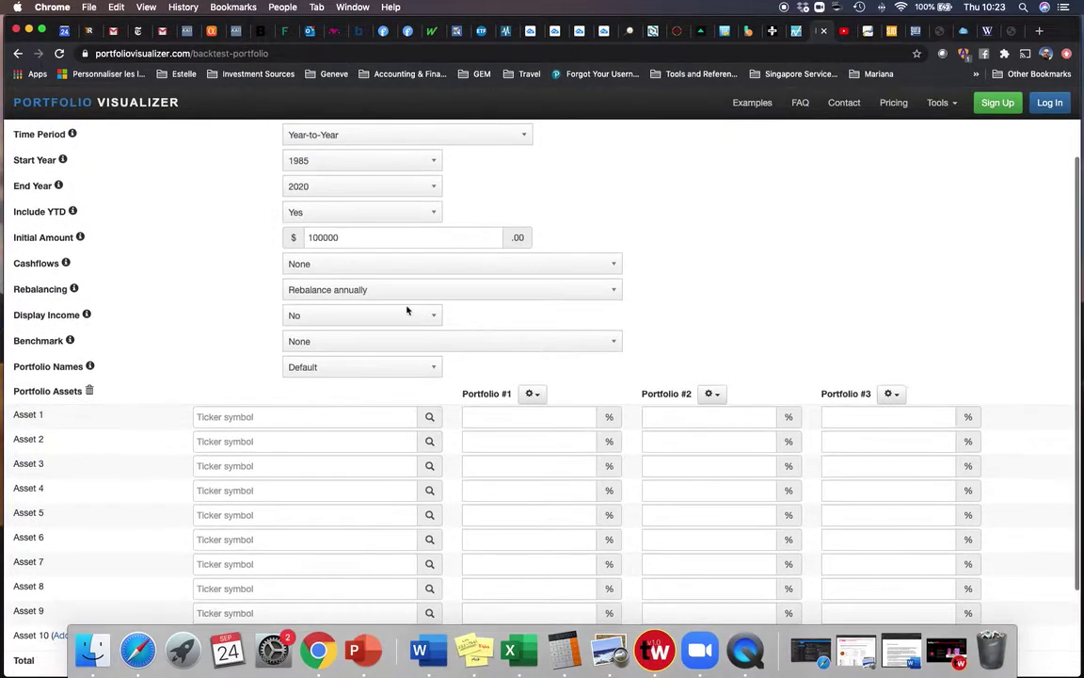
scroll(513, 336, "up", 2)
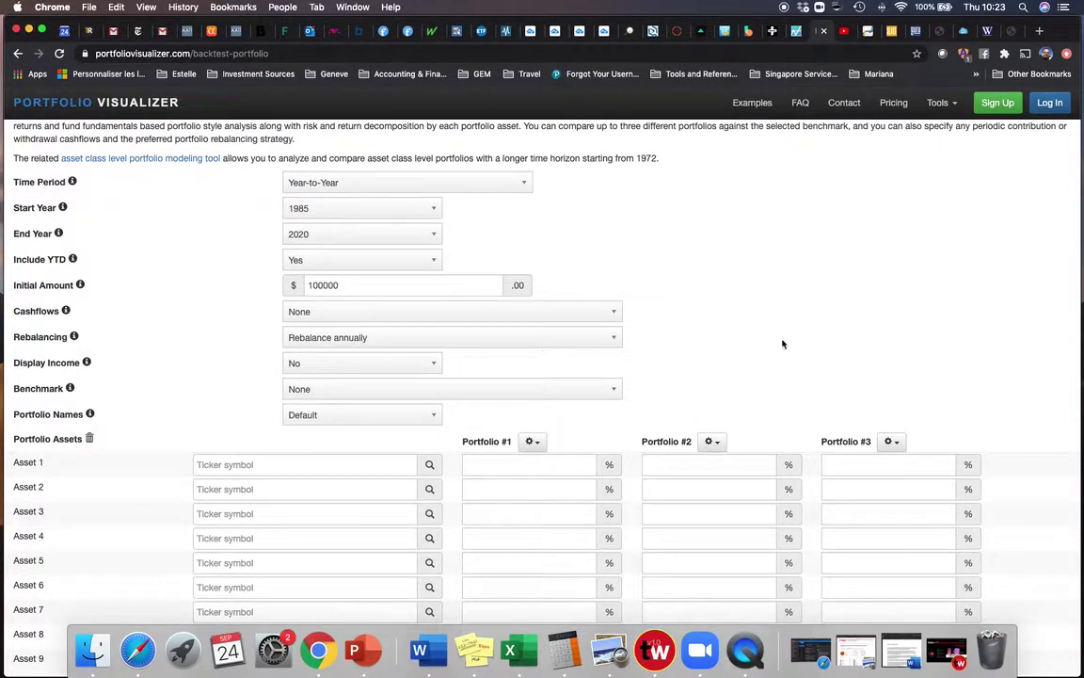
scroll(688, 417, "down", 2)
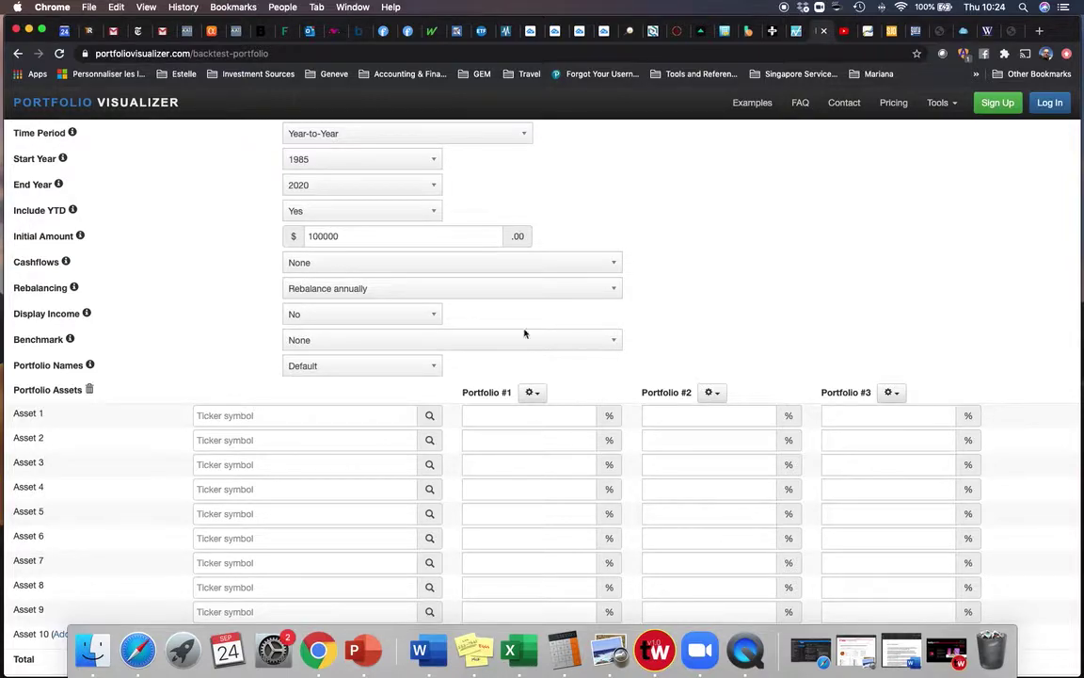
Step: Turn on Display Income and set the benchmark to Vanguard 500 Index Investor
left_click(365, 320)
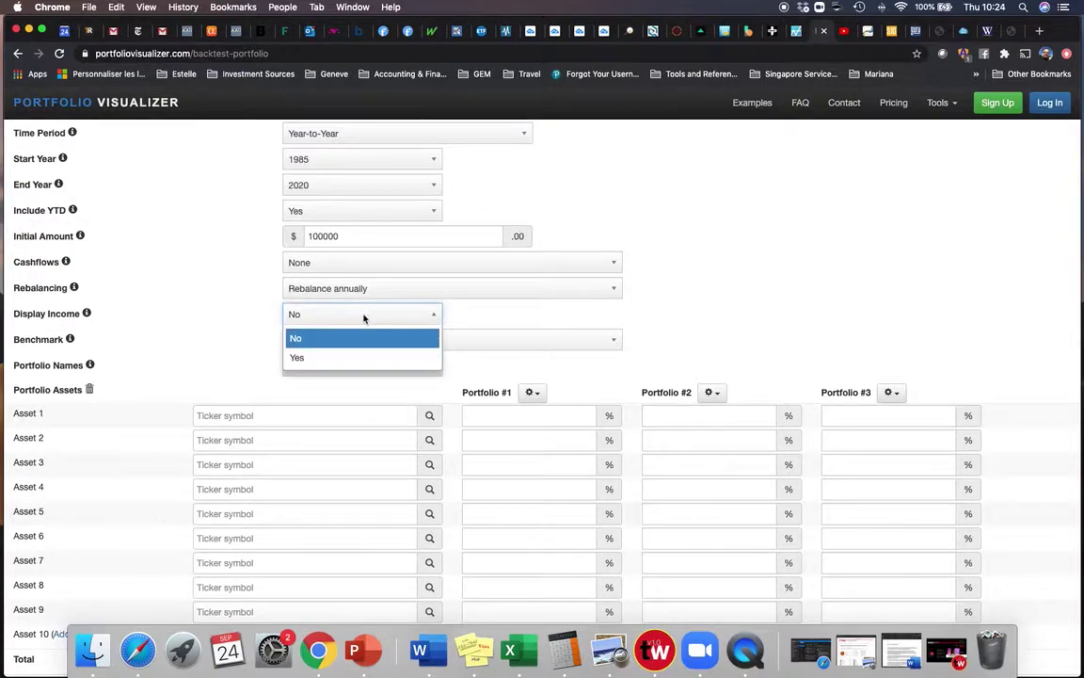
left_click(297, 358)
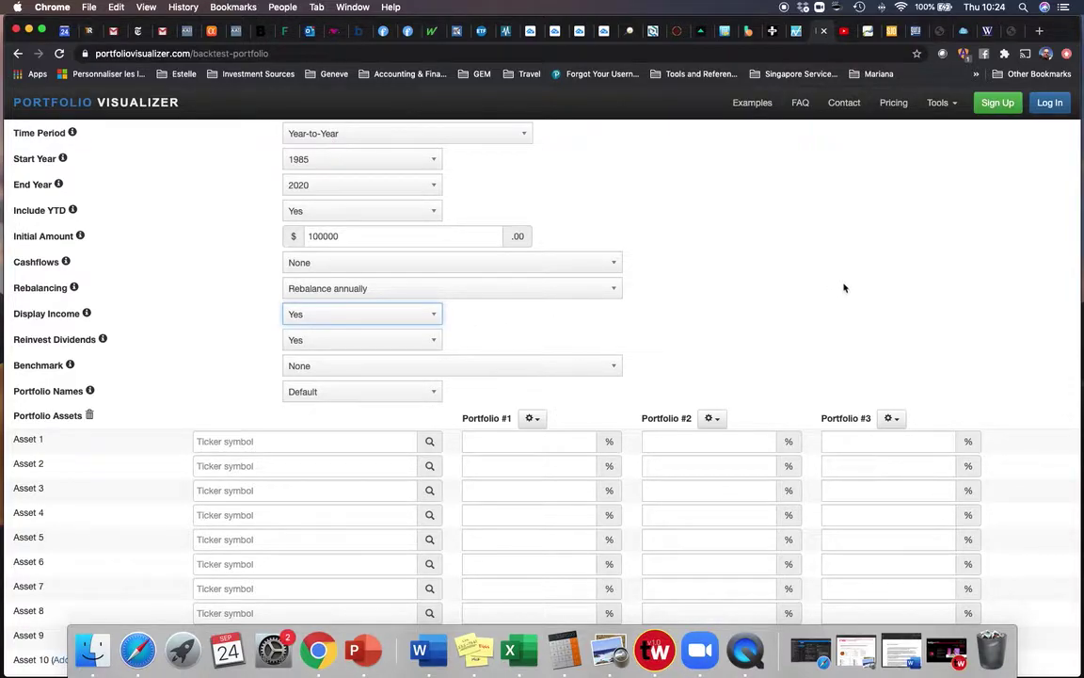
scroll(842, 285, "down", 2)
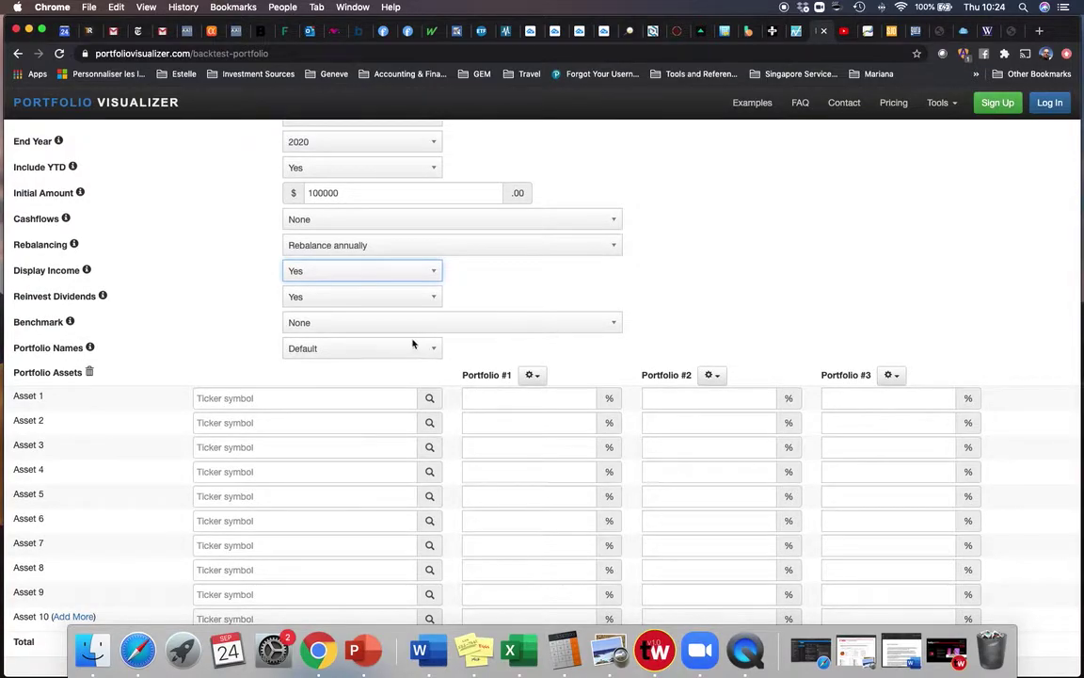
left_click(372, 324)
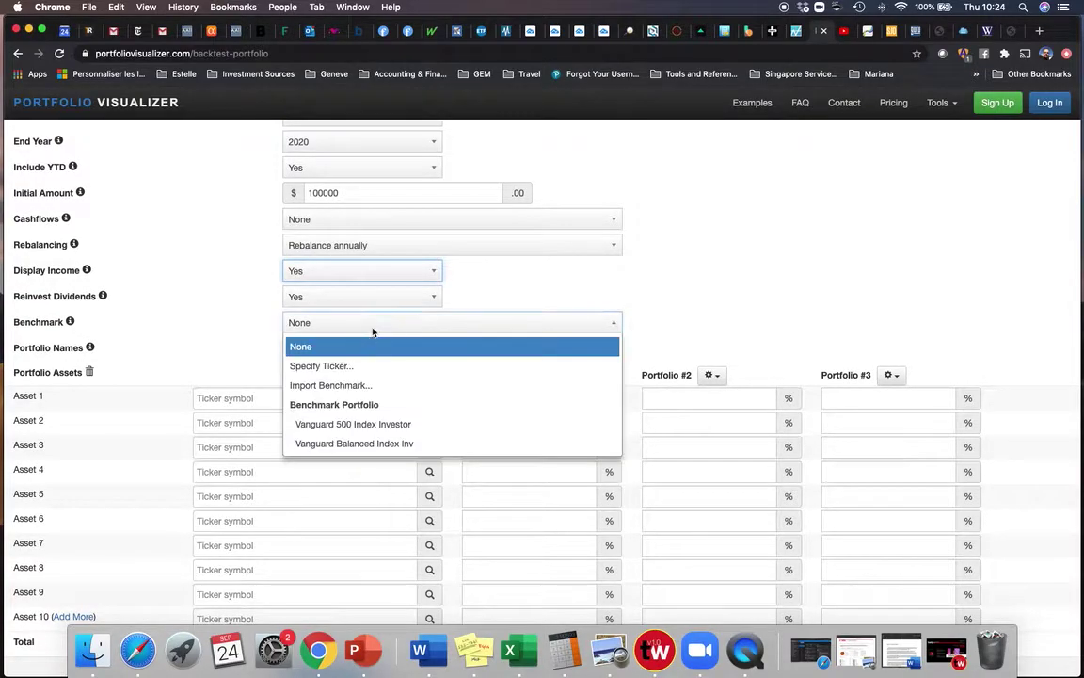
left_click(366, 423)
left_click(815, 308)
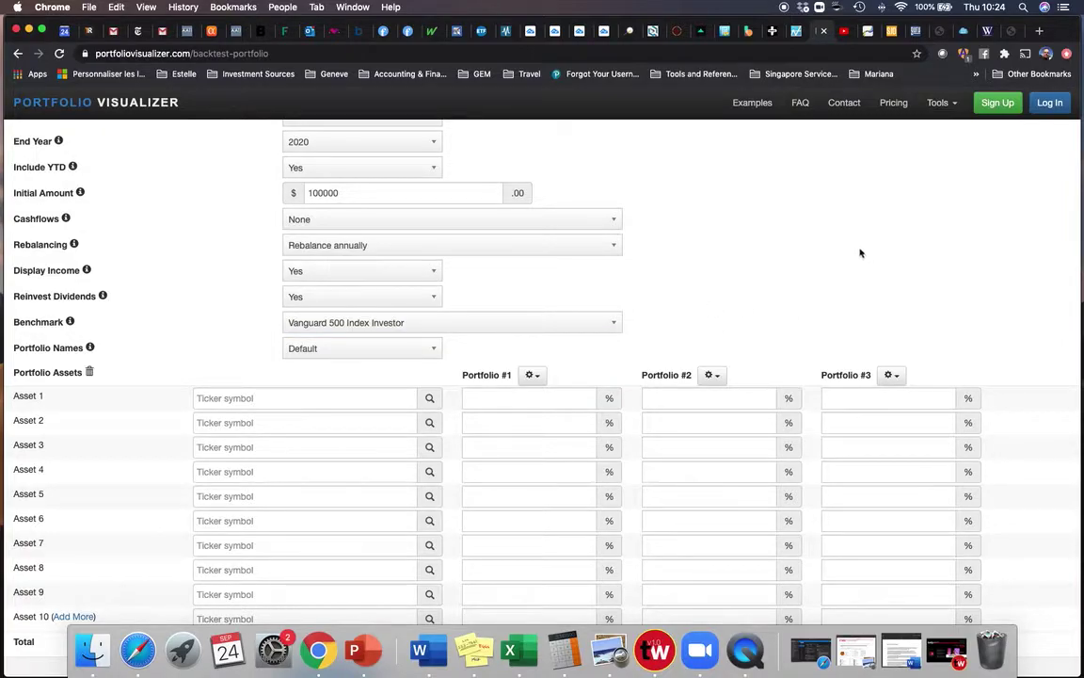
Step: Switch to custom portfolio names and rename Portfolio 1 to FDC
scroll(679, 318, "down", 1)
left_click(356, 330)
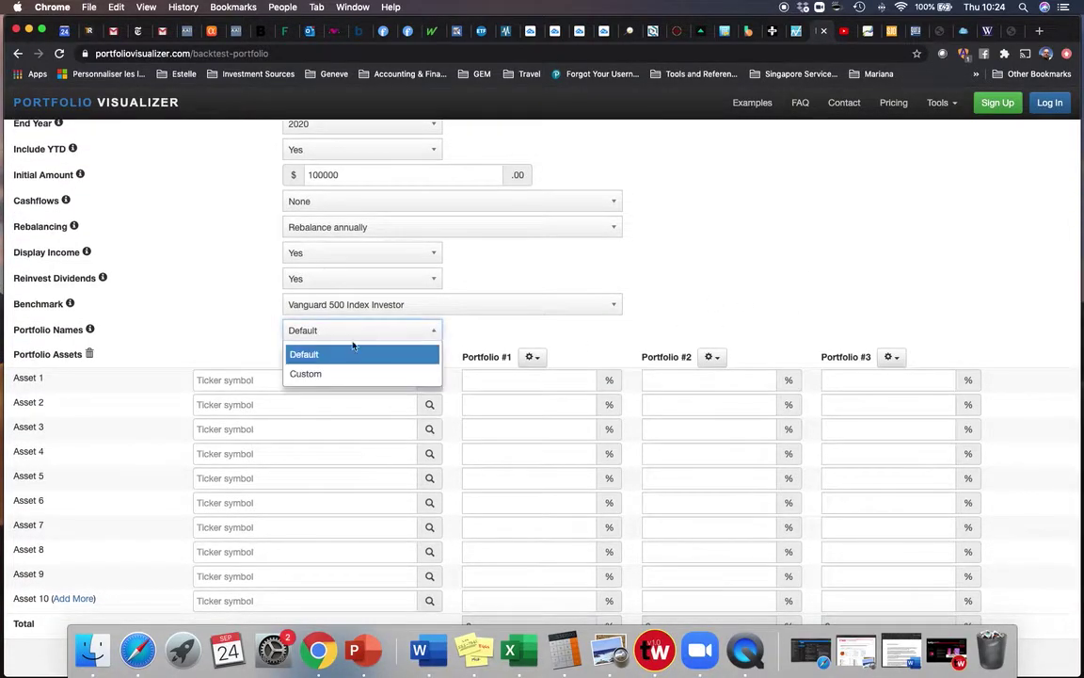
left_click(335, 374)
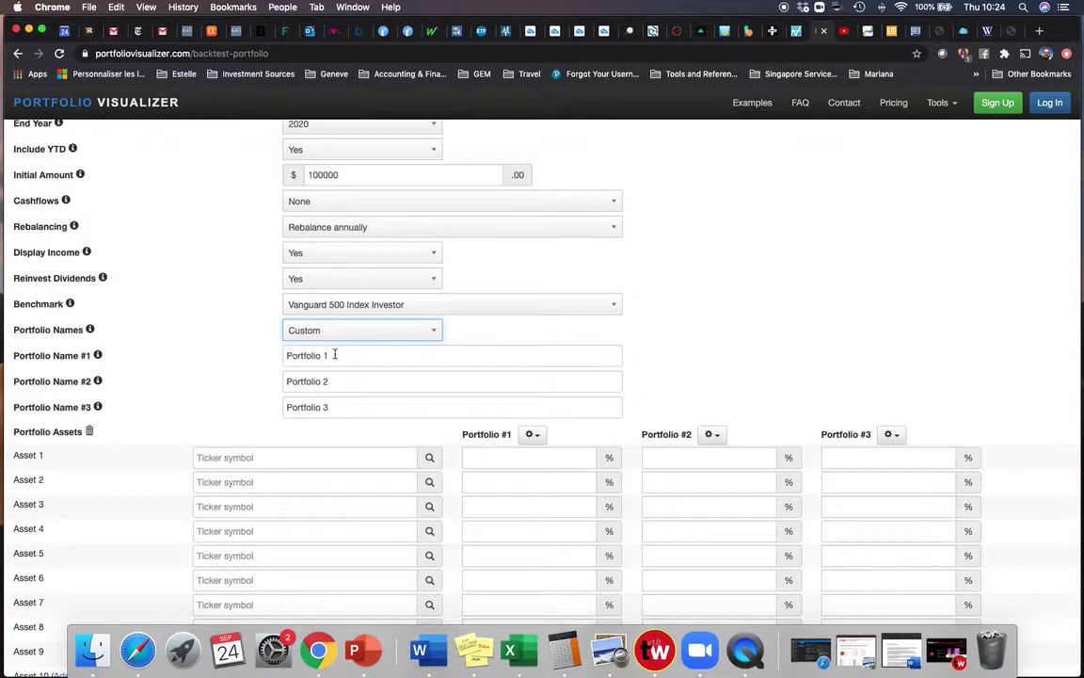
left_click_drag(334, 354, 259, 344)
type("FDC")
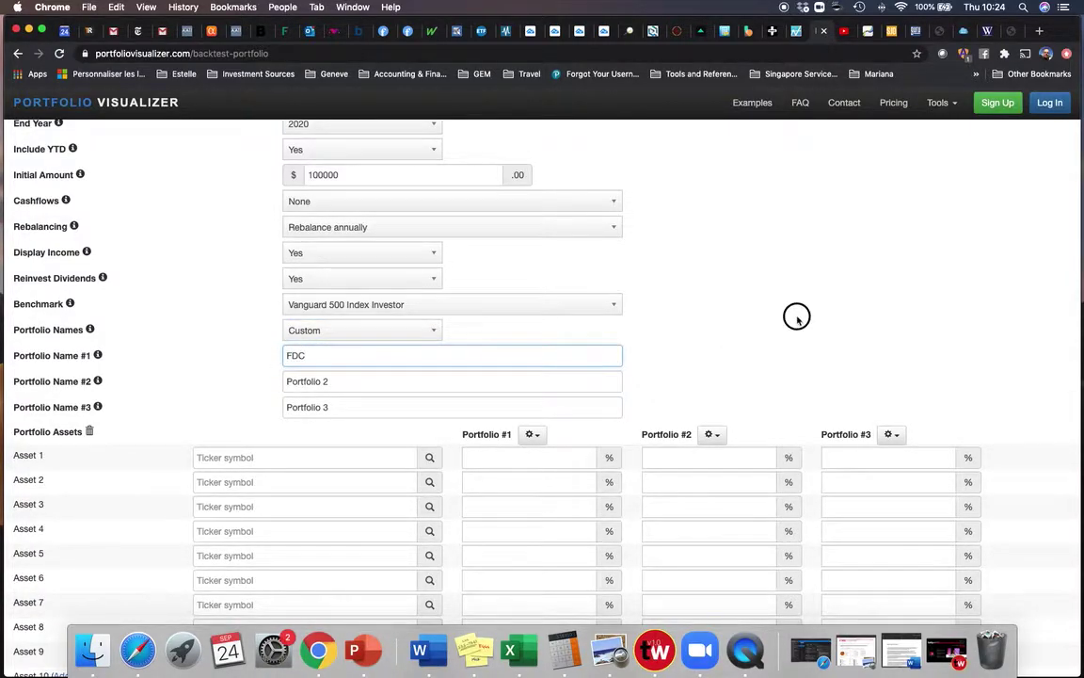
left_click(794, 318)
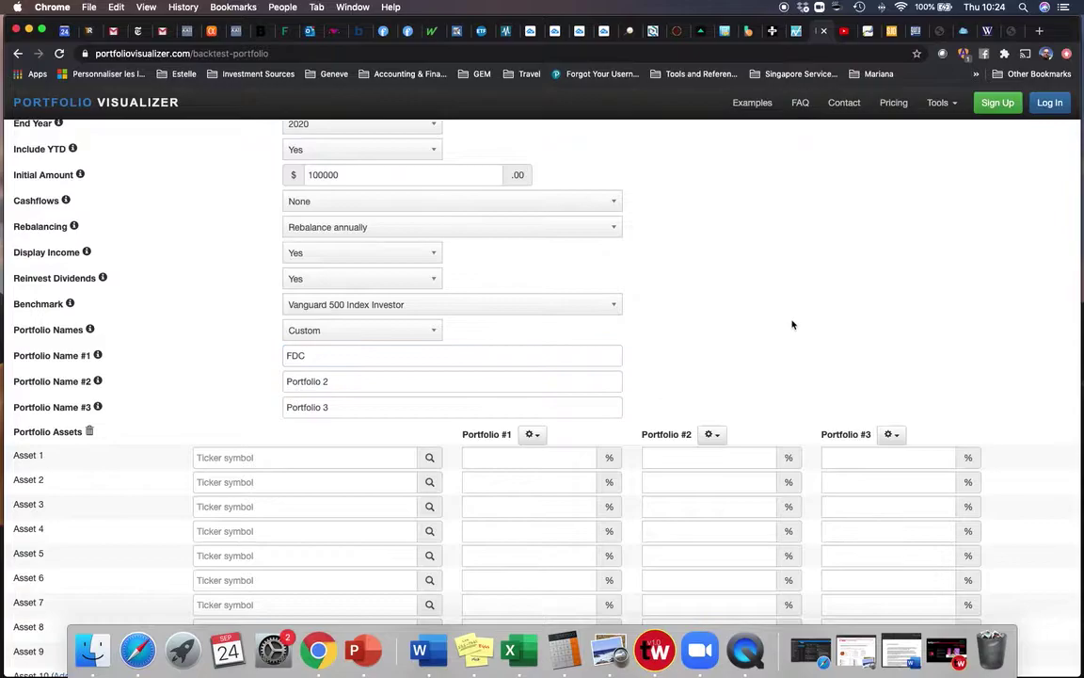
scroll(790, 321, "down", 3)
left_click(223, 306)
Step: Enter PG, IBM and T as the first three asset tickers
type("PG")
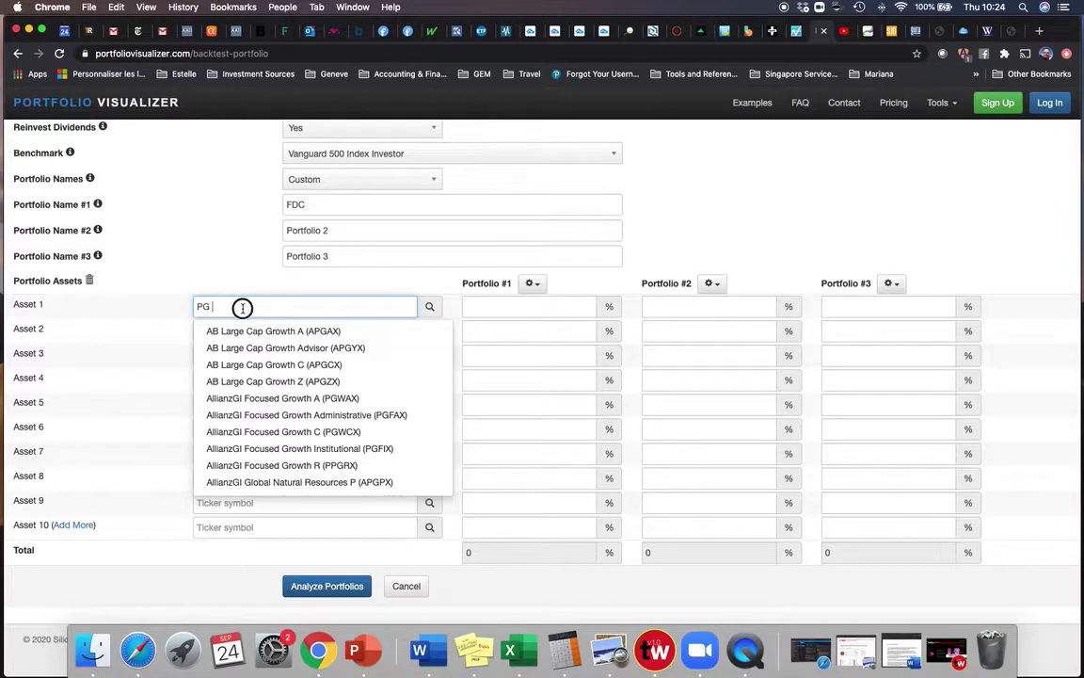
left_click(395, 284)
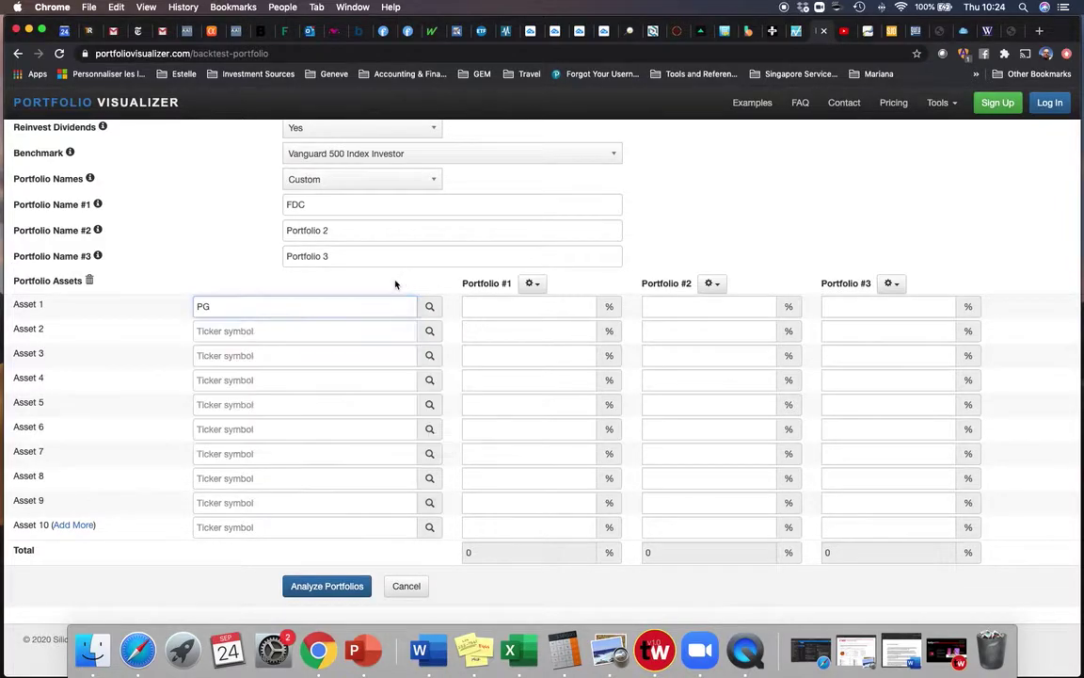
left_click(224, 329)
type("IBM")
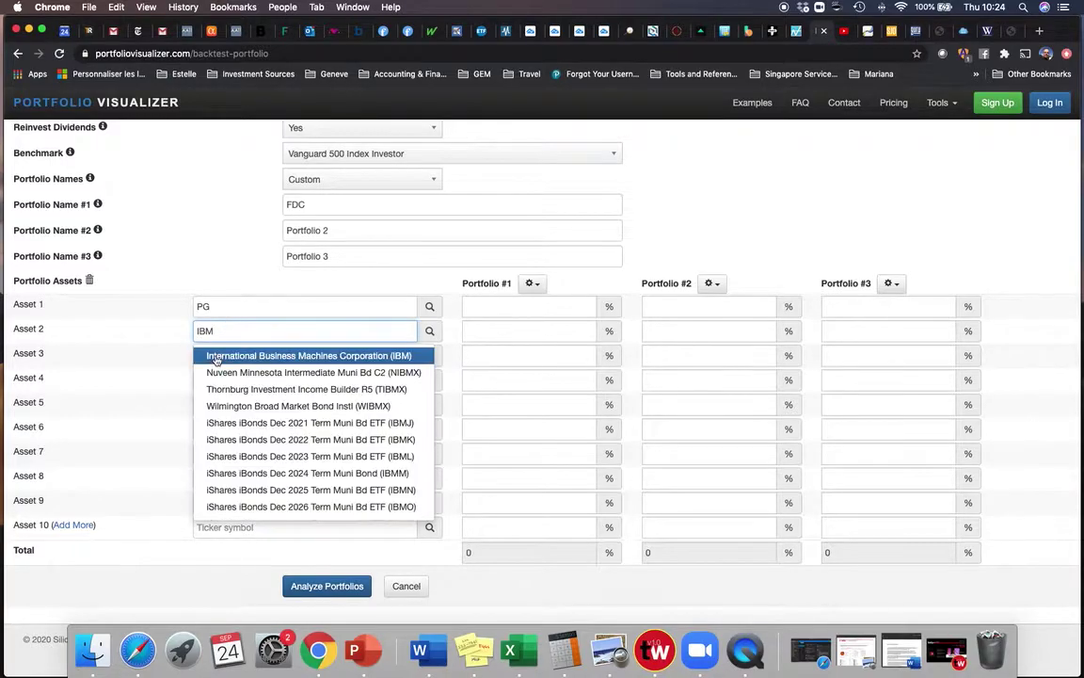
left_click(226, 353)
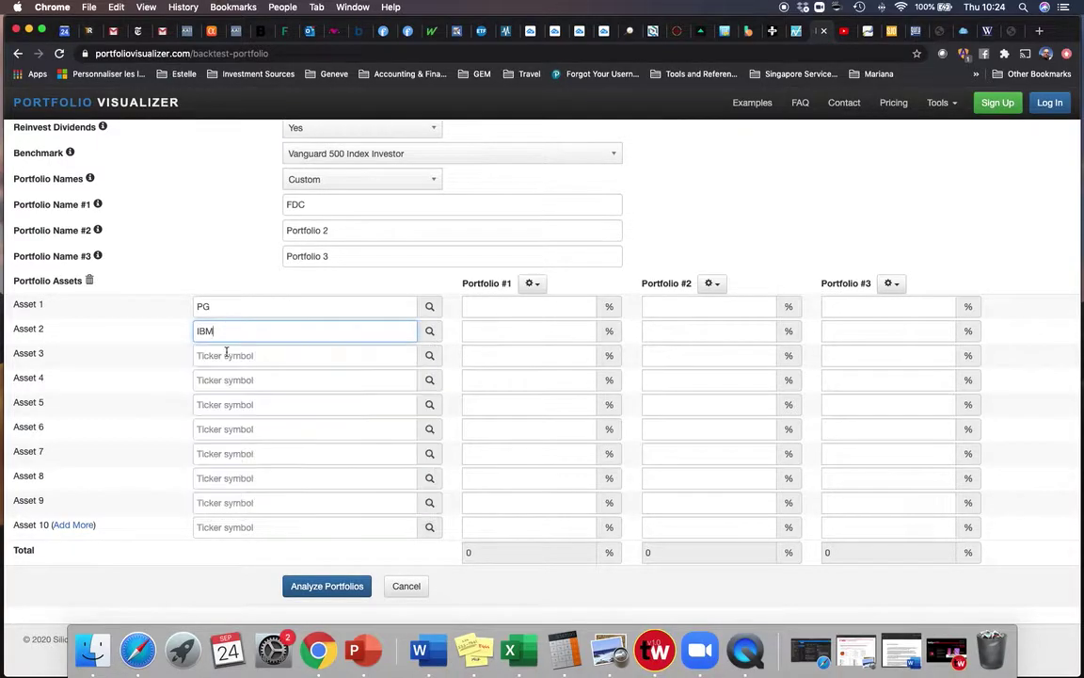
left_click(214, 354)
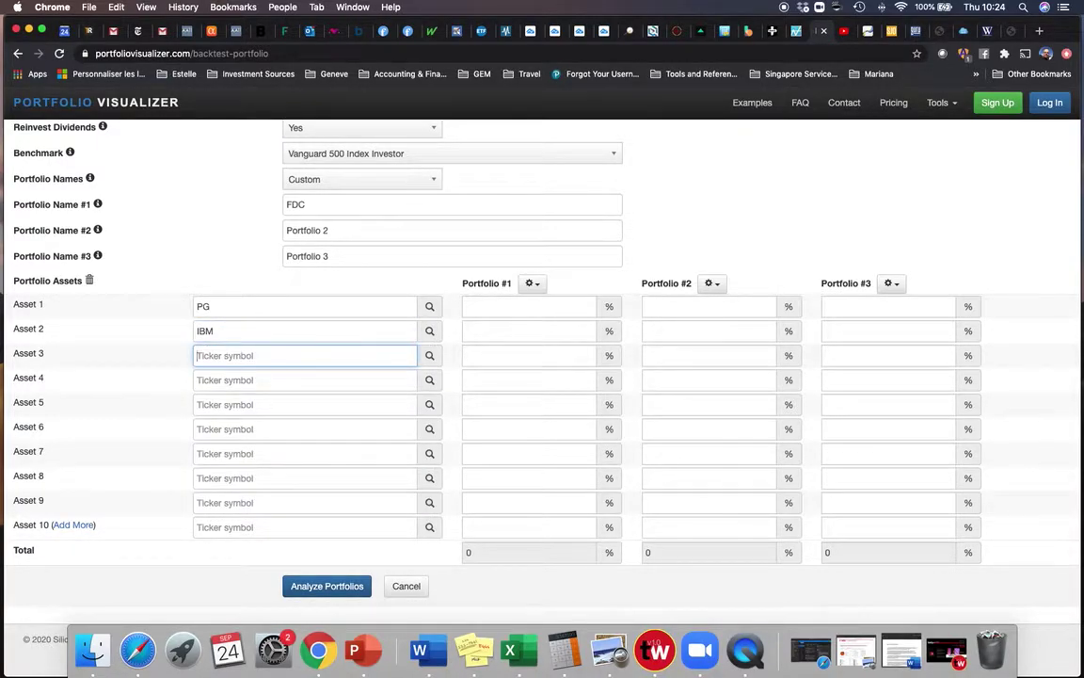
type("T")
Step: Add DIS, AAPL and SQ as assets 4 to 6 from the ticker suggestions
left_click(218, 380)
type("D")
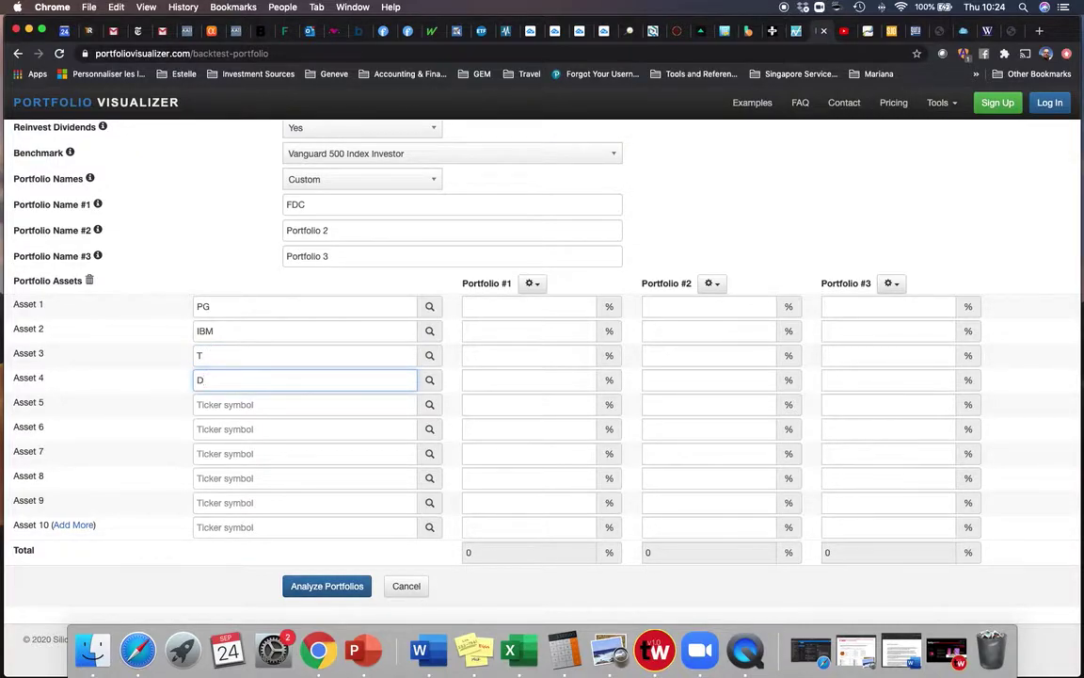
type("IS")
left_click(222, 407)
left_click(220, 402)
type("AAP")
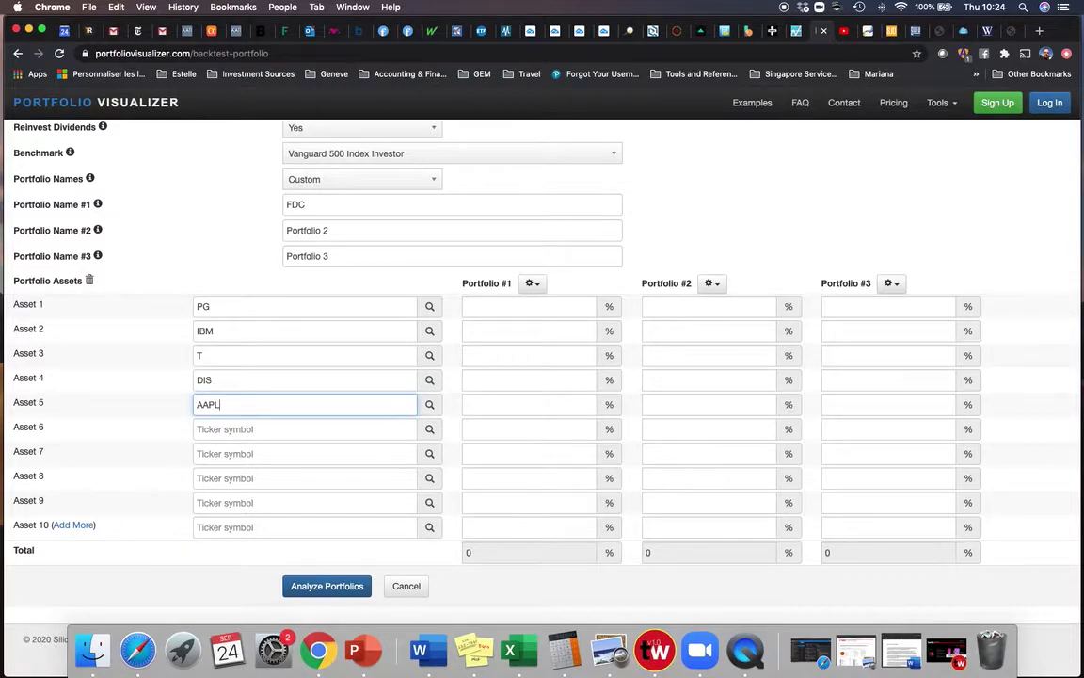
type("L")
left_click(217, 427)
left_click(215, 430)
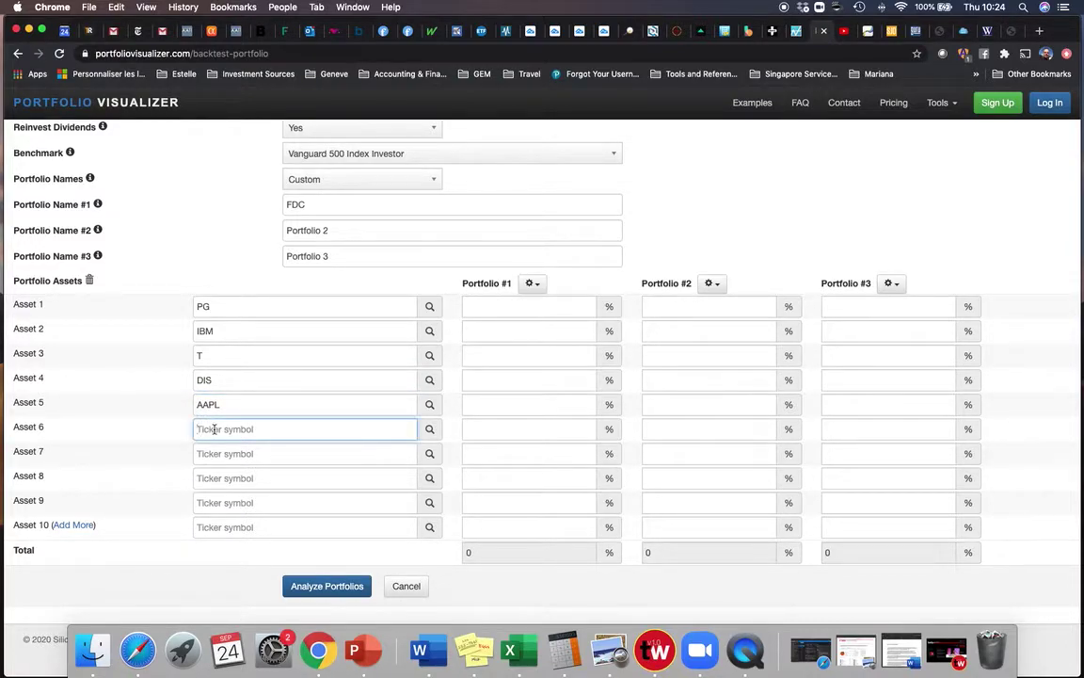
type("SQ")
left_click(848, 234)
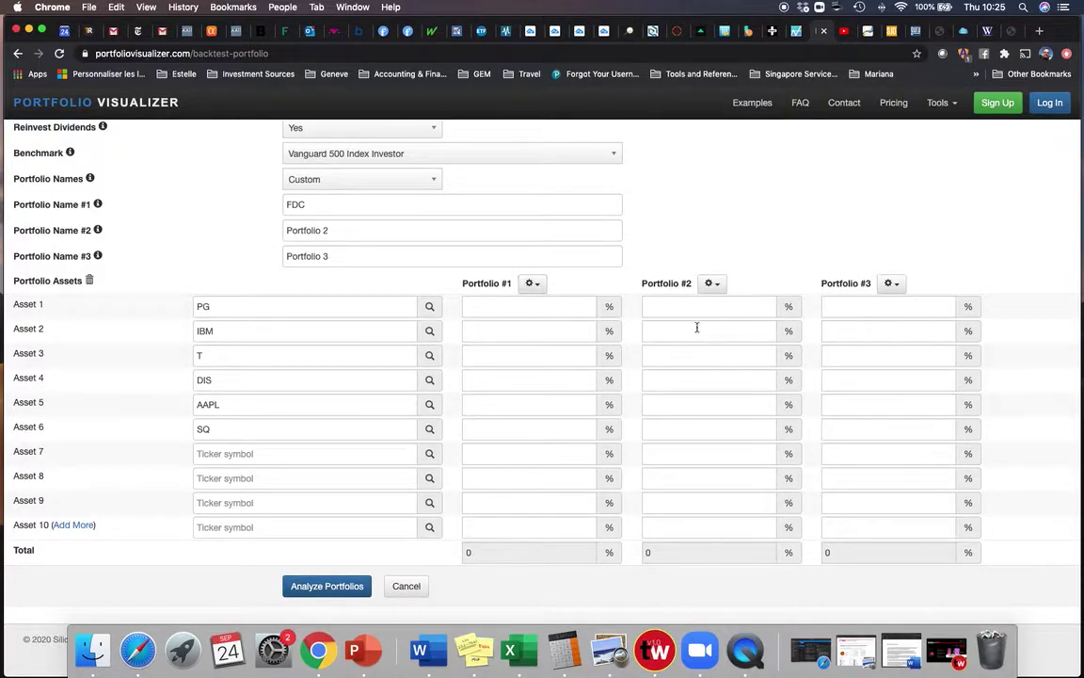
Step: Apply Equal Weight so each of the six FDC stocks gets about 16.66%, then run the backtest
left_click(533, 283)
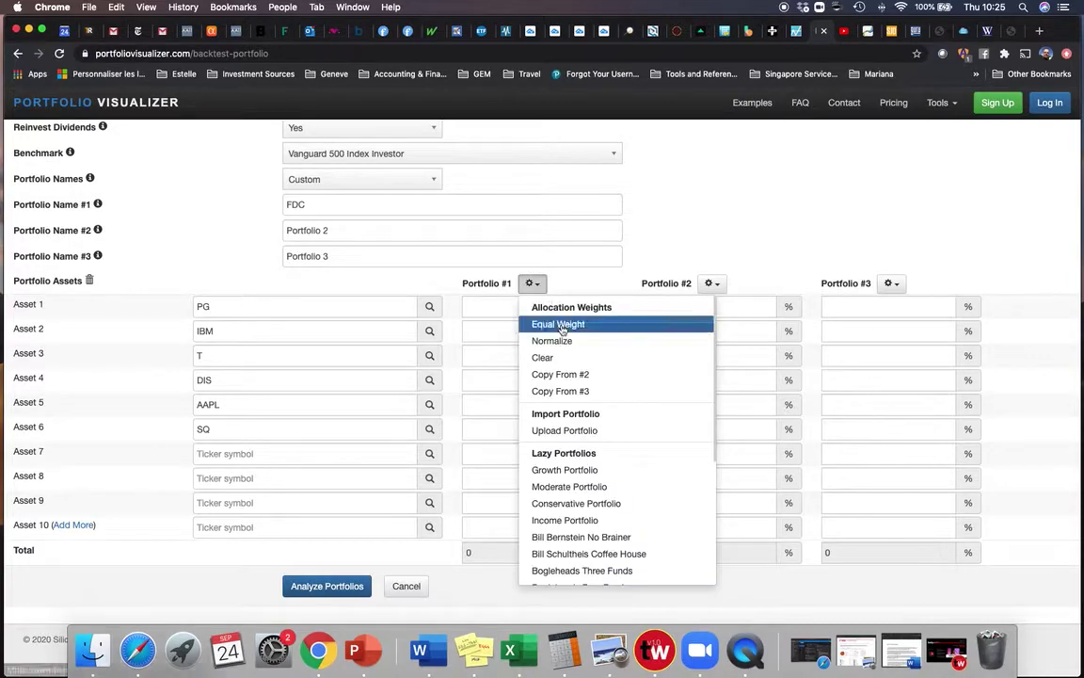
left_click(562, 325)
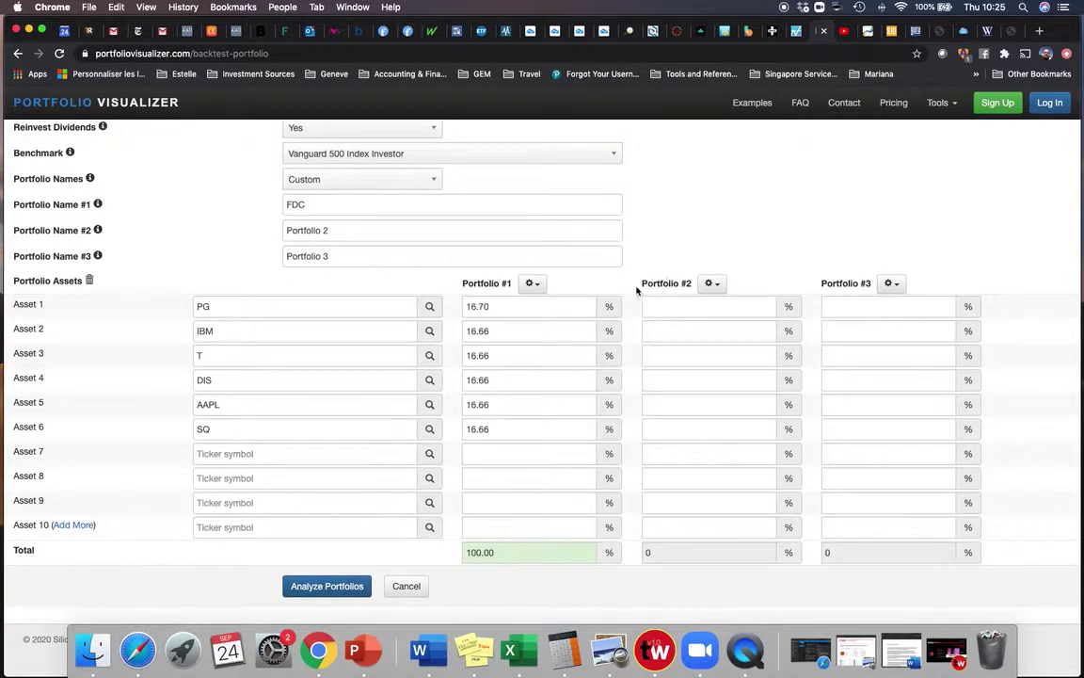
scroll(622, 286, "down", 1)
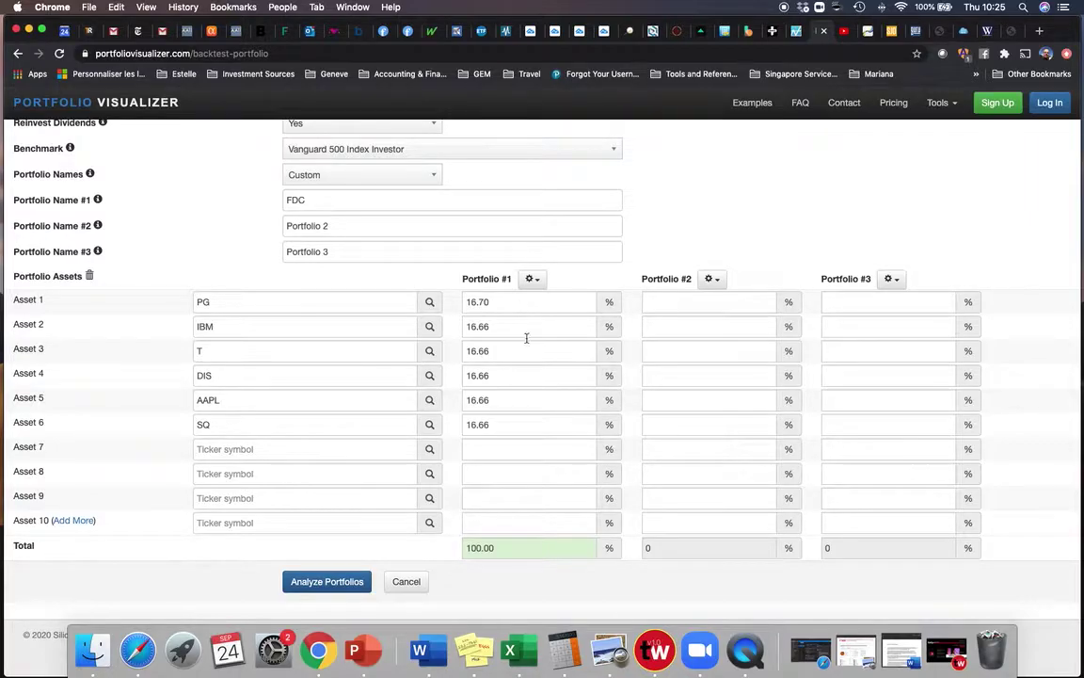
scroll(527, 338, "up", 3)
scroll(524, 341, "down", 3)
scroll(327, 341, "up", 3)
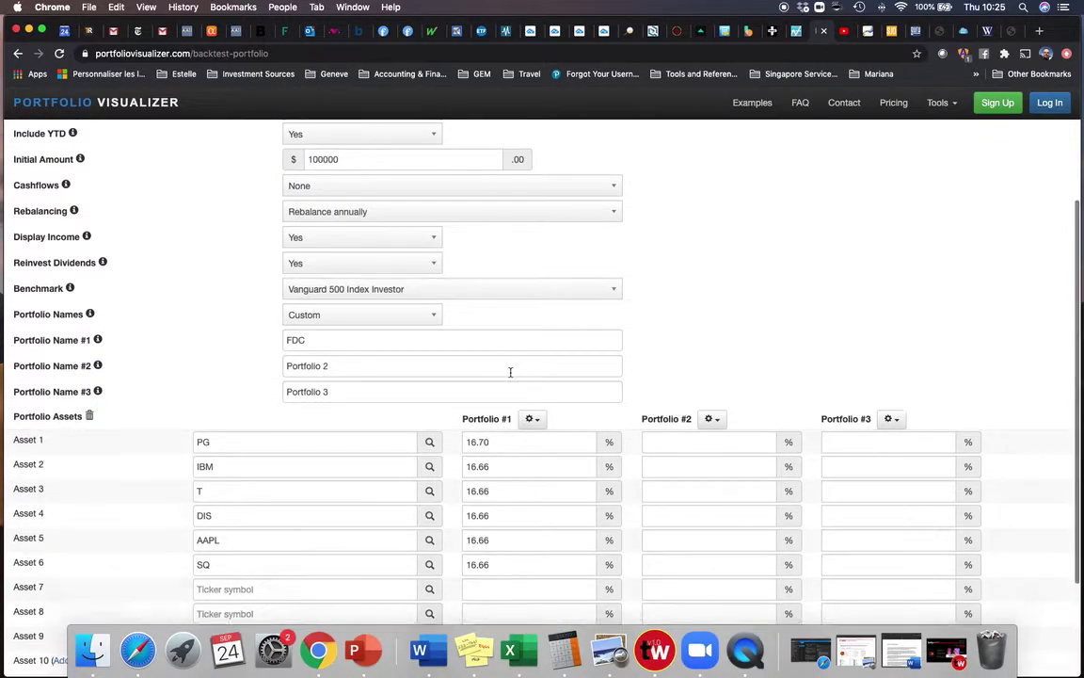
scroll(511, 371, "down", 2)
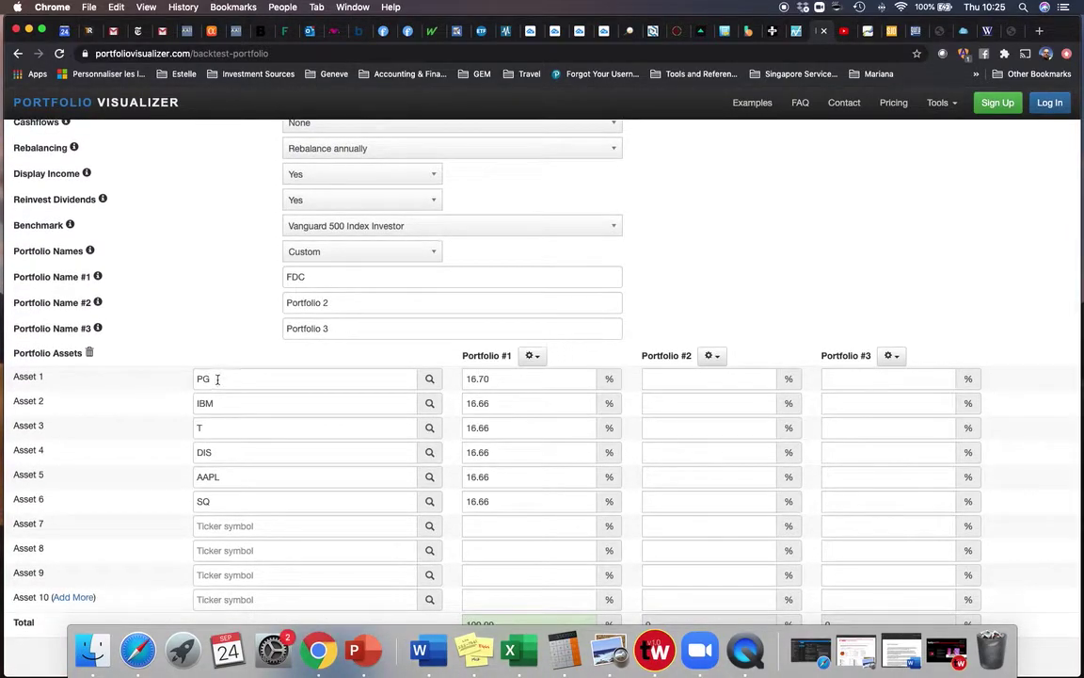
scroll(512, 407, "down", 3)
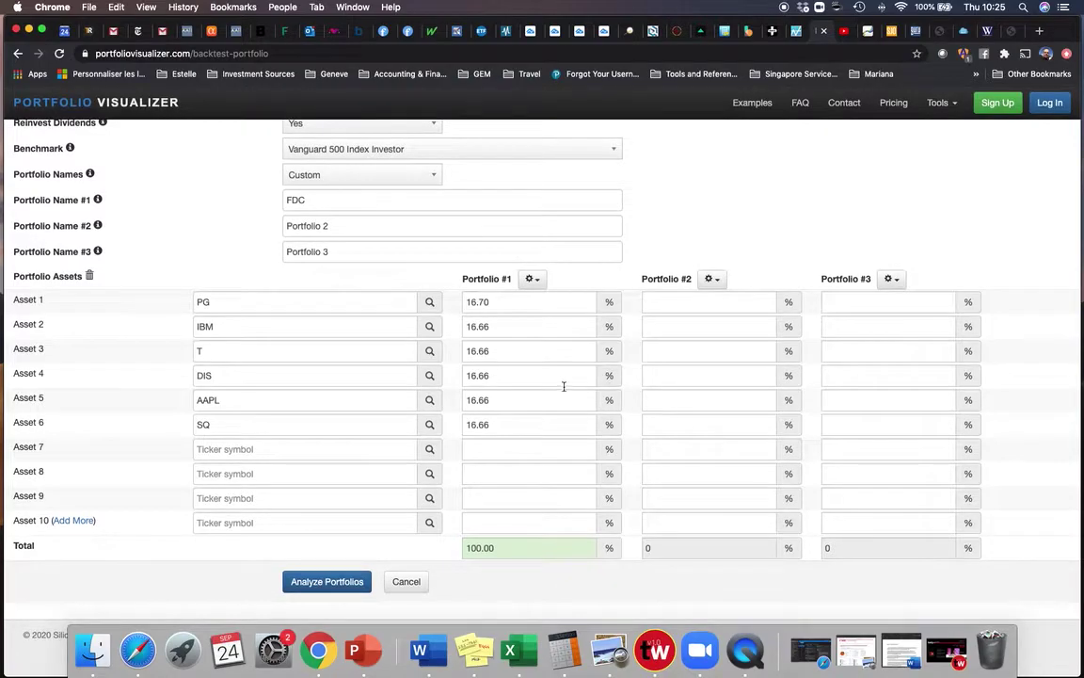
left_click(327, 583)
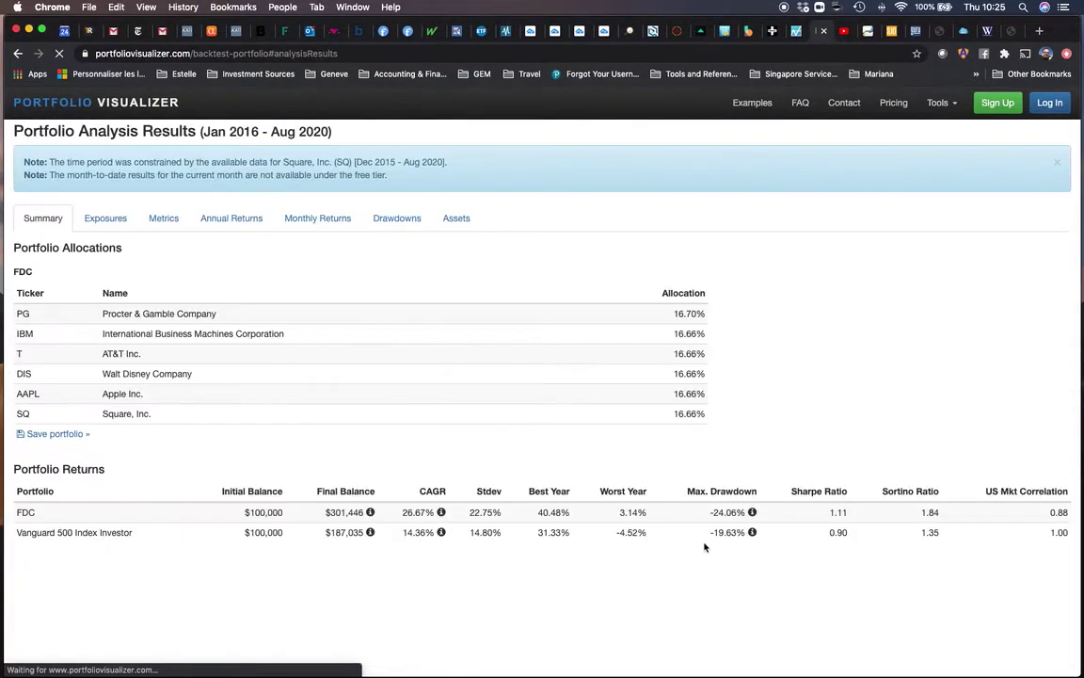
Step: Review FDC's Jan 2016–Aug 2020 results: $301,446 final balance versus $187,035 for Vanguard 500
scroll(739, 587, "up", 1)
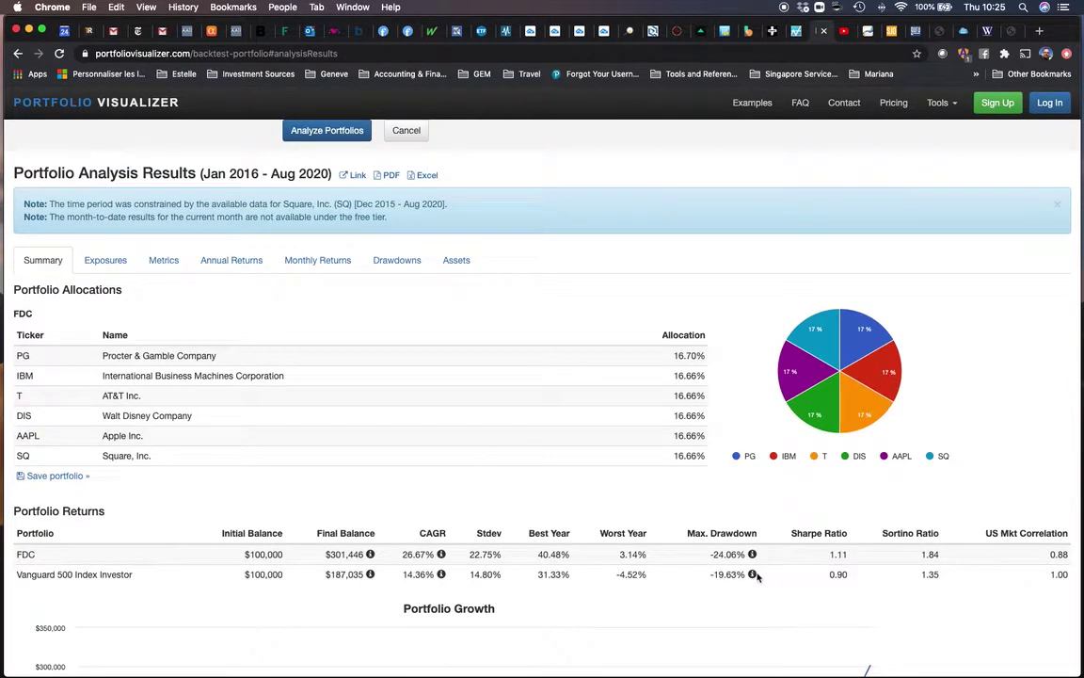
scroll(757, 577, "up", 1)
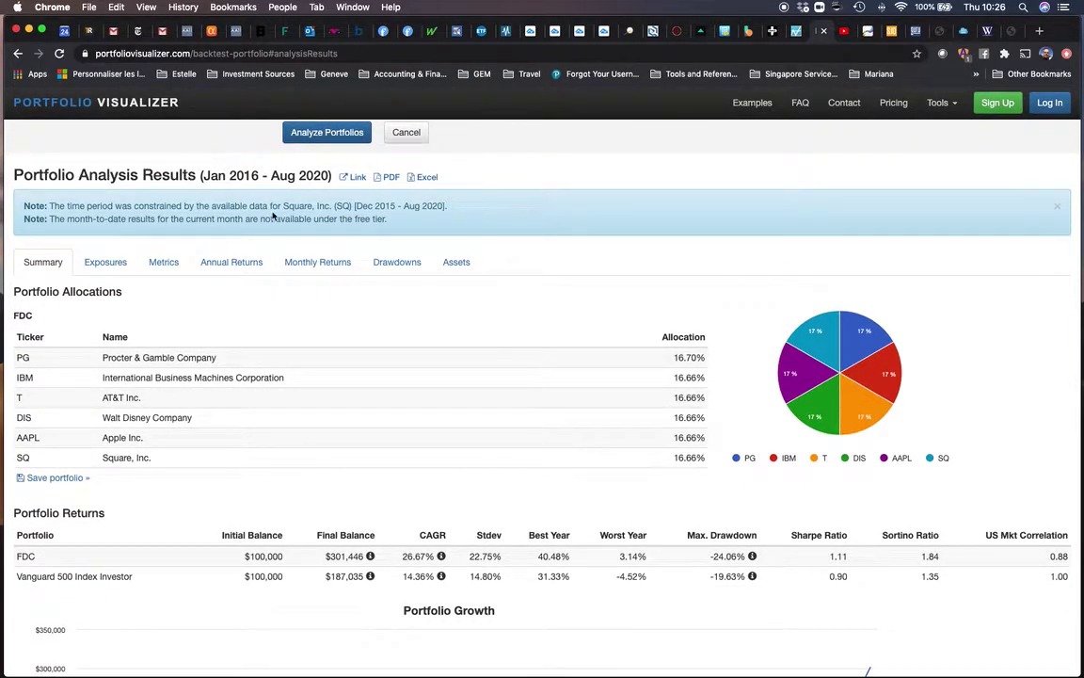
left_click(280, 205)
left_click(395, 204)
left_click(456, 263)
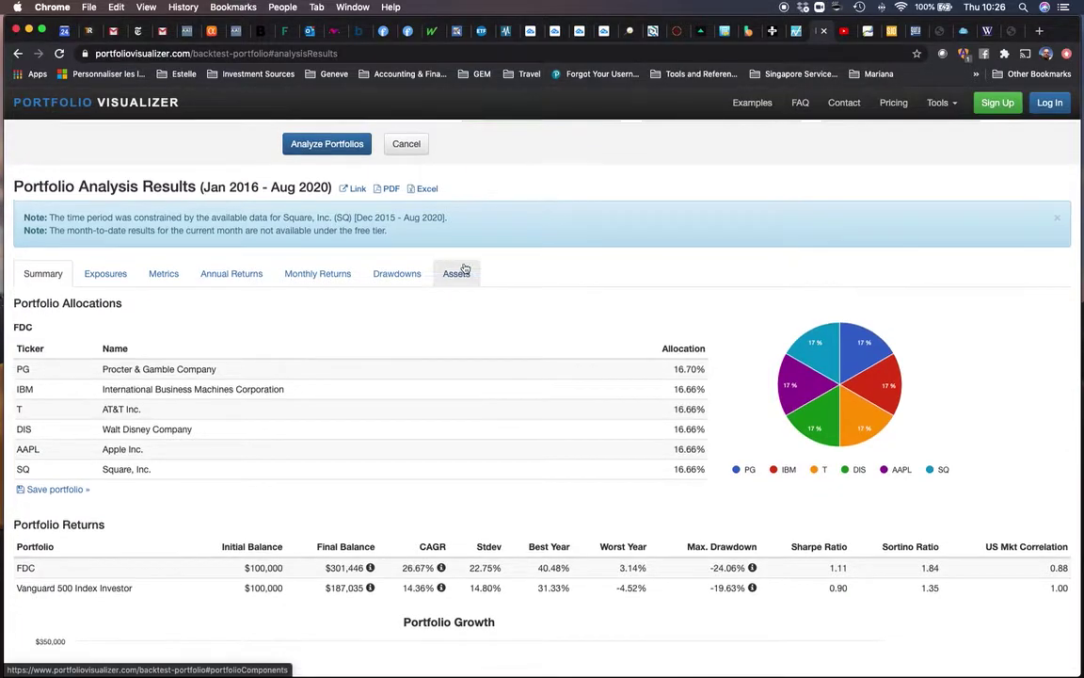
scroll(462, 267, "up", 3)
scroll(464, 268, "up", 4)
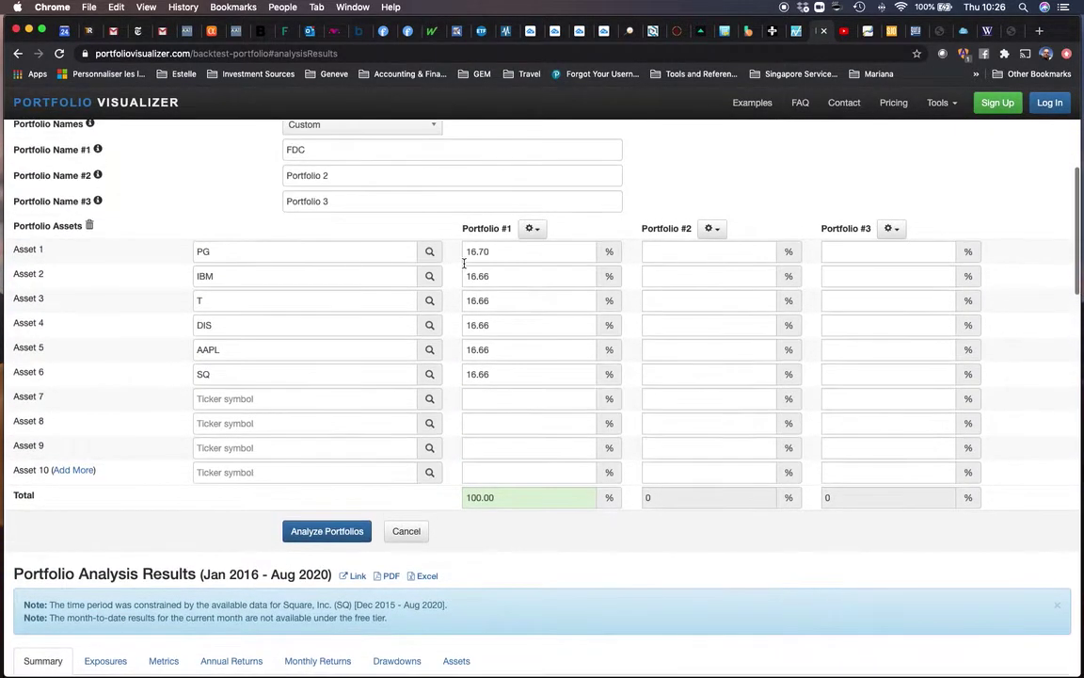
scroll(465, 268, "down", 3)
scroll(471, 283, "down", 4)
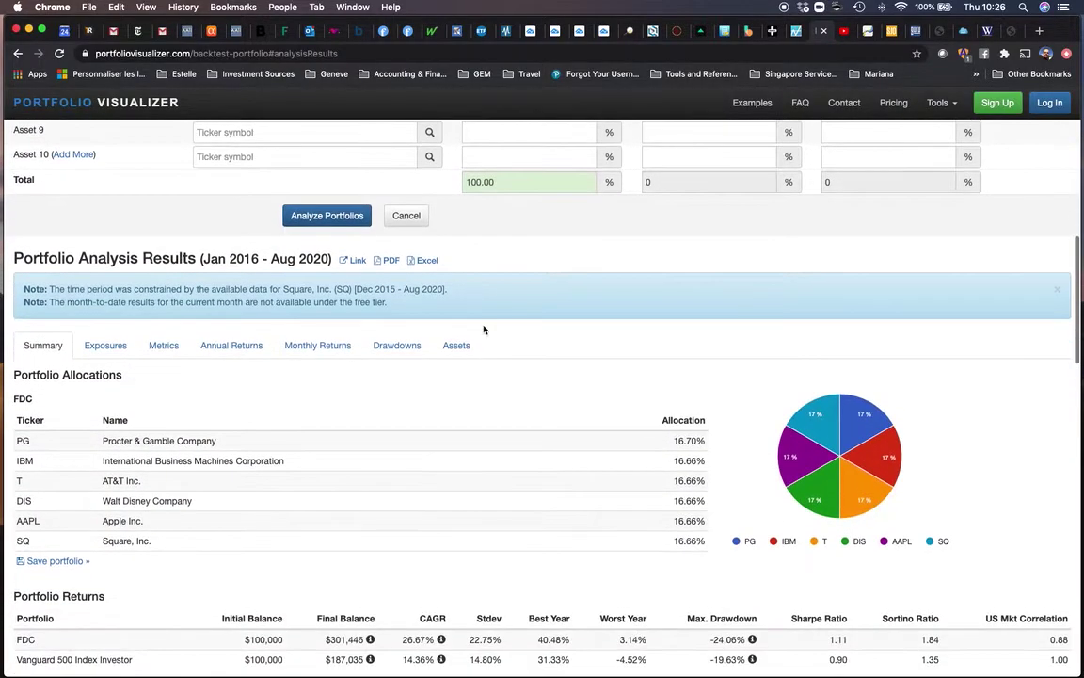
scroll(480, 318, "up", 4)
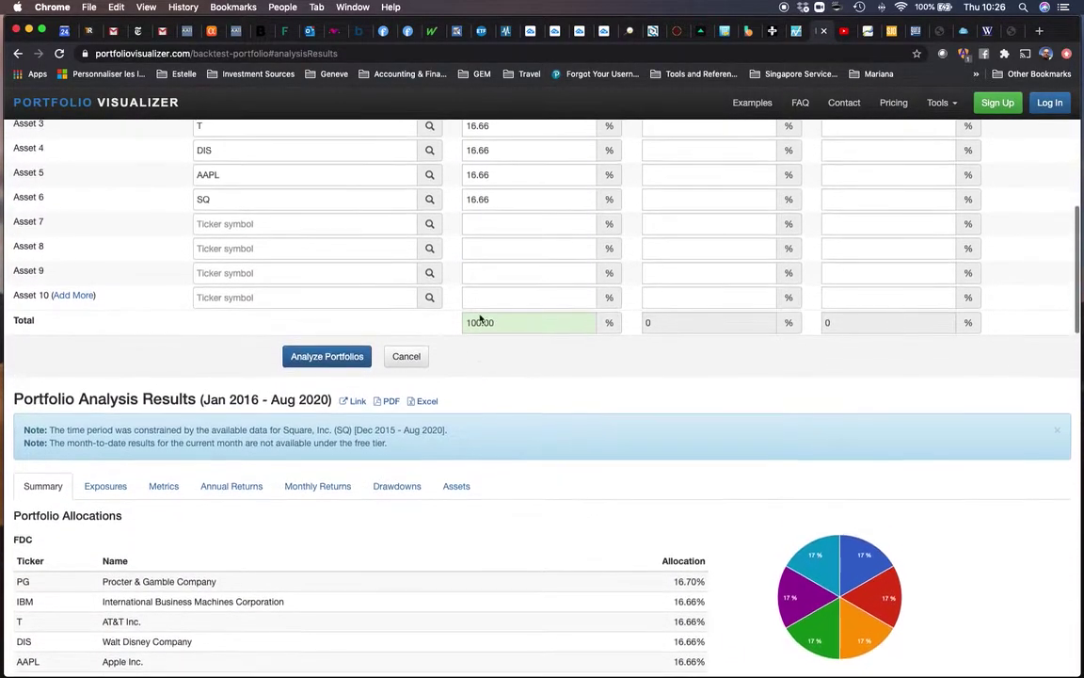
scroll(212, 193, "up", 2)
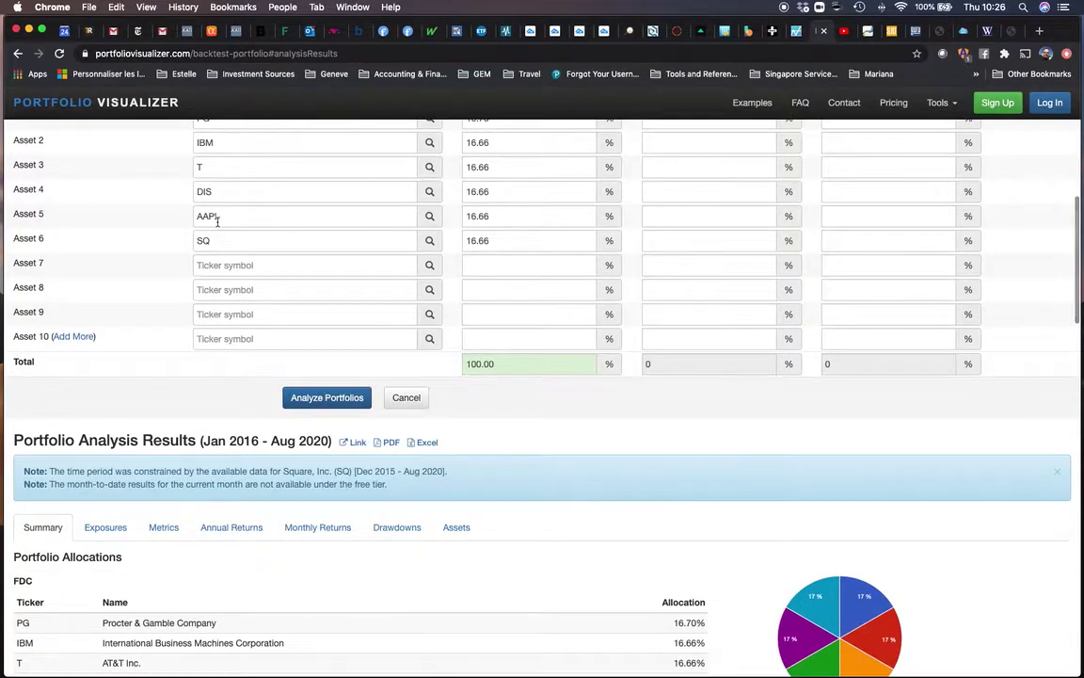
scroll(506, 441, "down", 4)
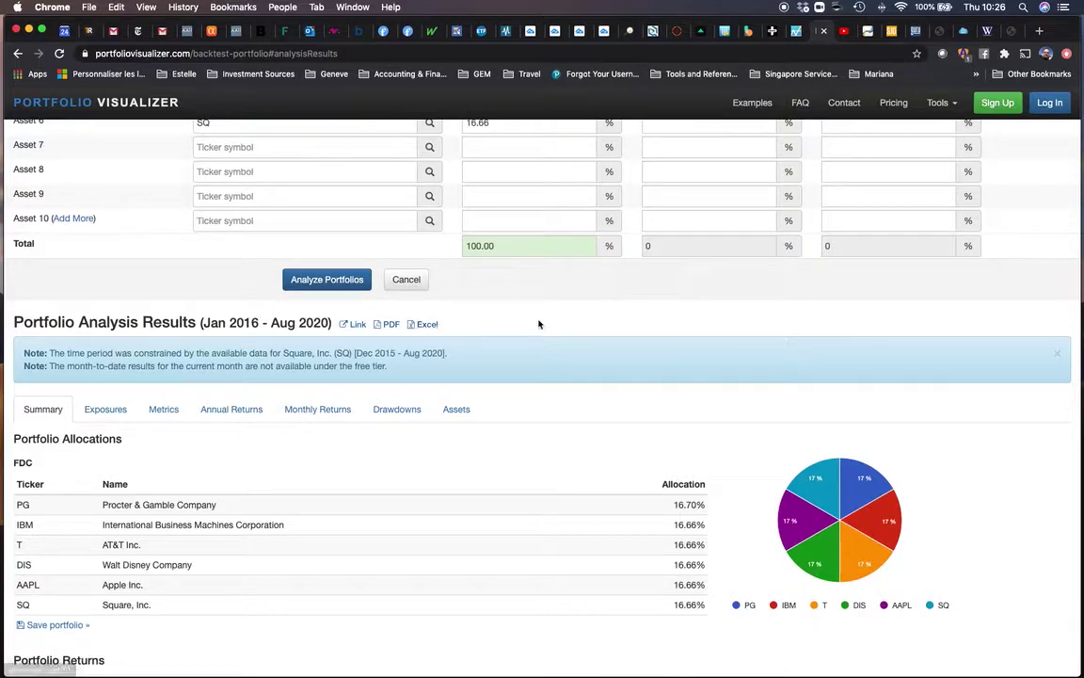
Step: Replace SQ with ZM as the sixth asset and rerun the backtest
scroll(535, 322, "up", 1)
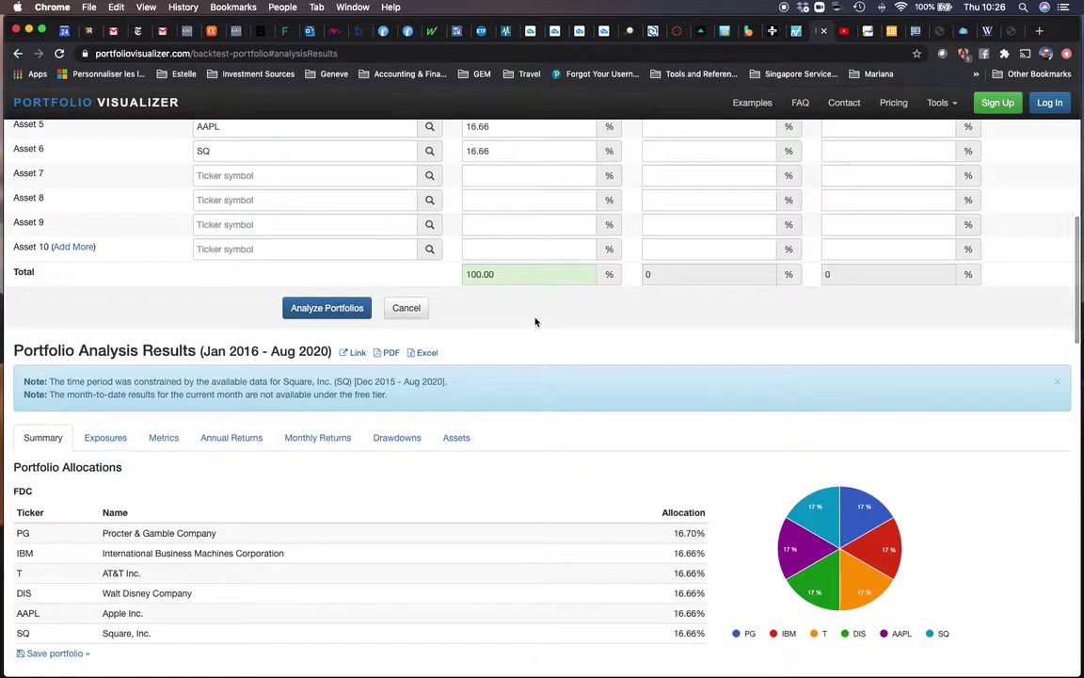
scroll(536, 322, "up", 2)
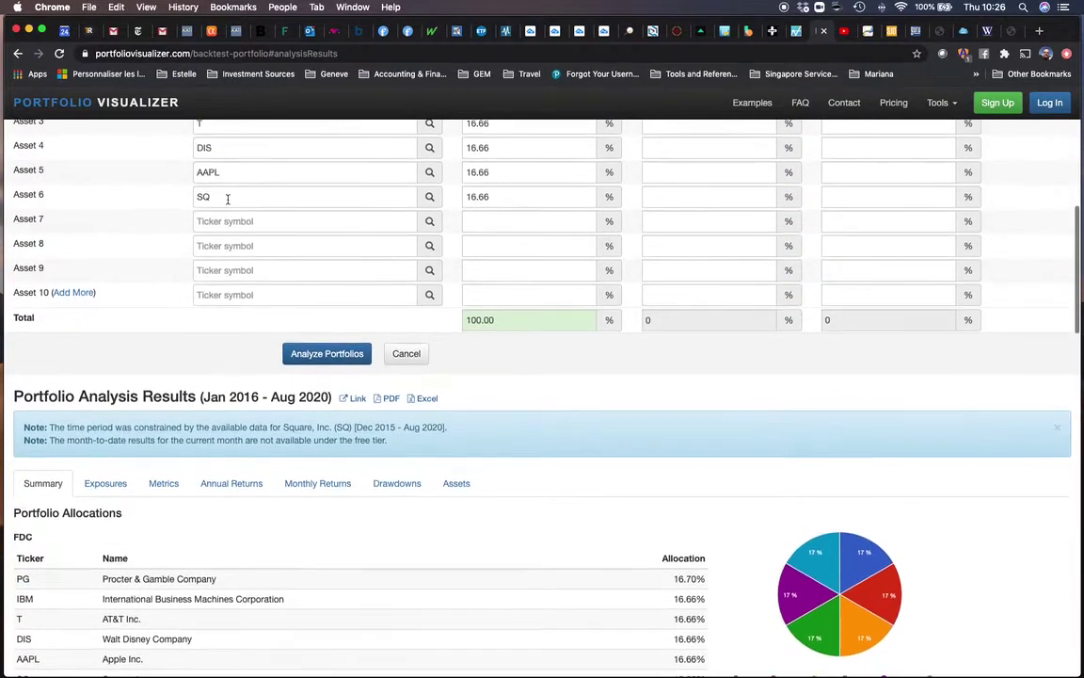
left_click(222, 199)
key("BackSpace")
key("BackSpace")
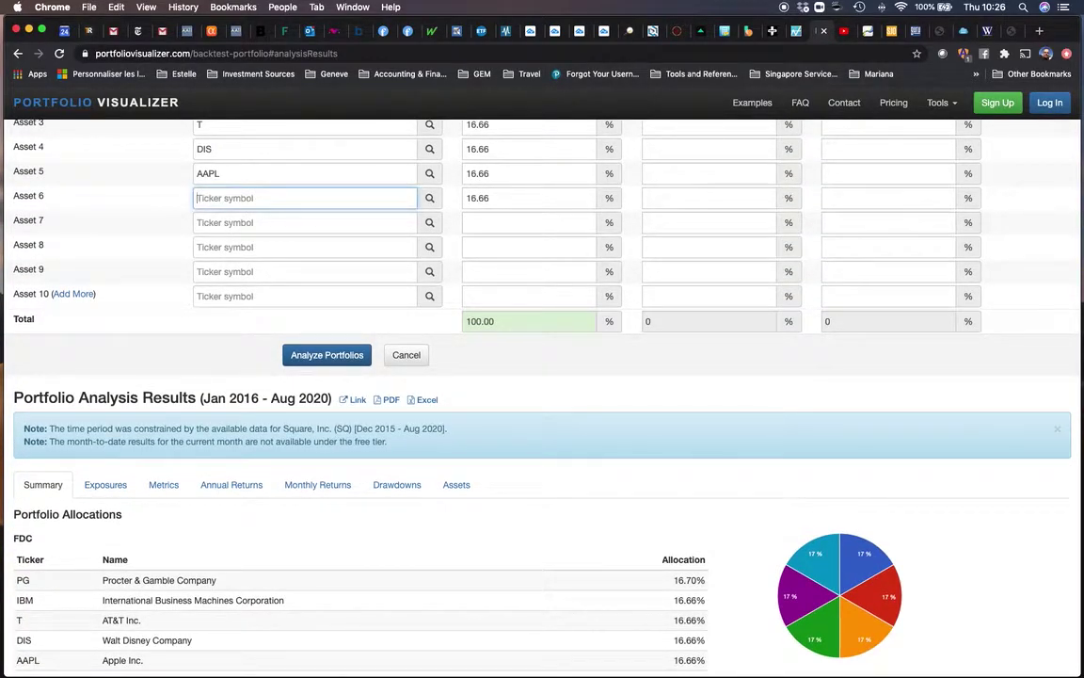
type("ZM")
left_click(342, 362)
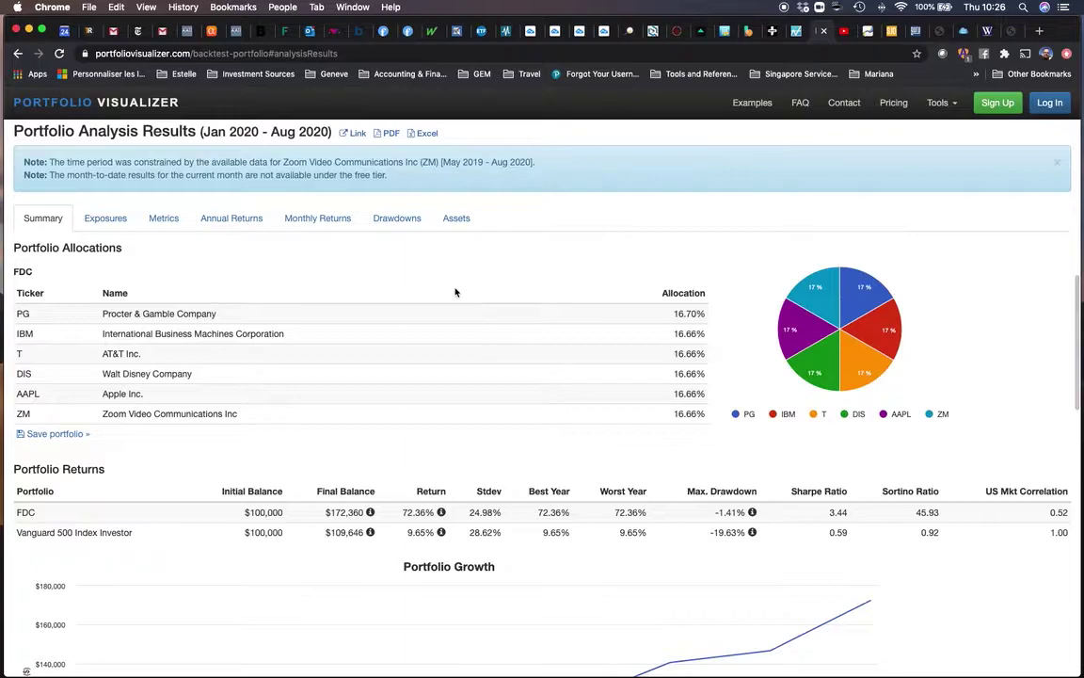
Step: Review the rerun results, now limited to Jan 2020–Aug 2020 by Zoom's data
scroll(455, 291, "up", 1)
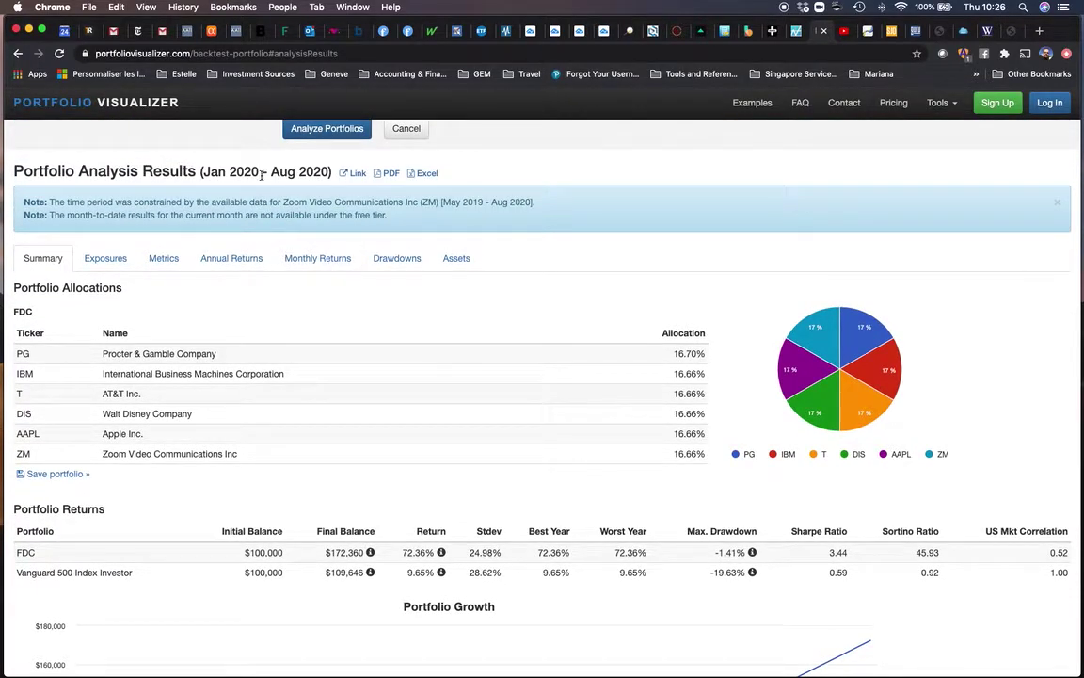
scroll(337, 300, "down", 5)
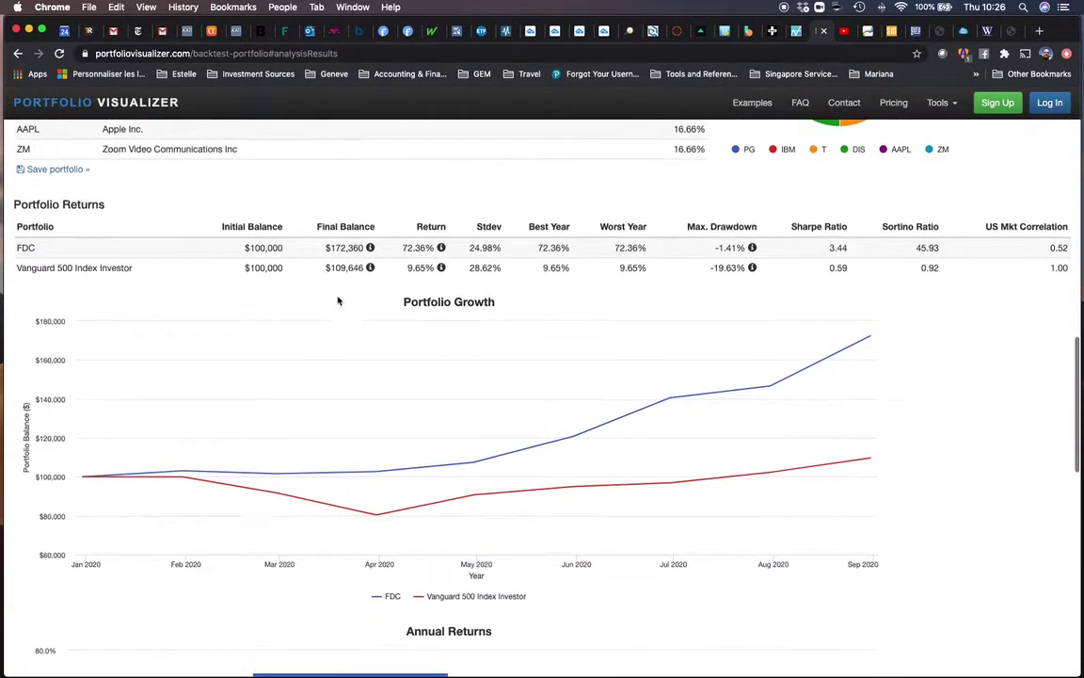
scroll(376, 299, "up", 6)
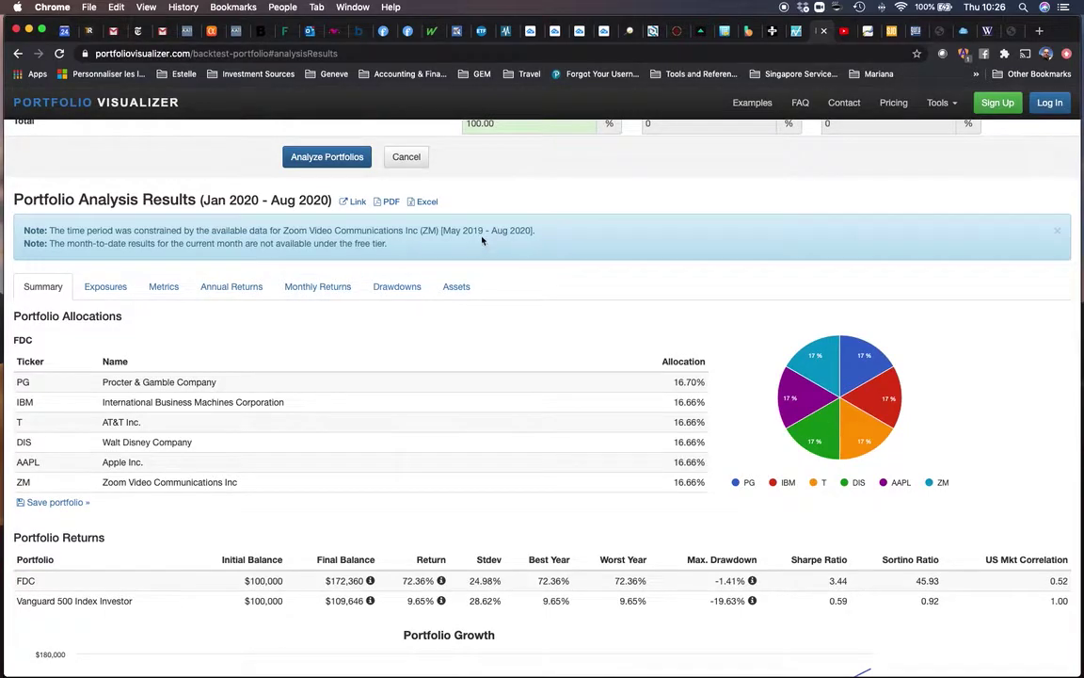
scroll(461, 238, "up", 1)
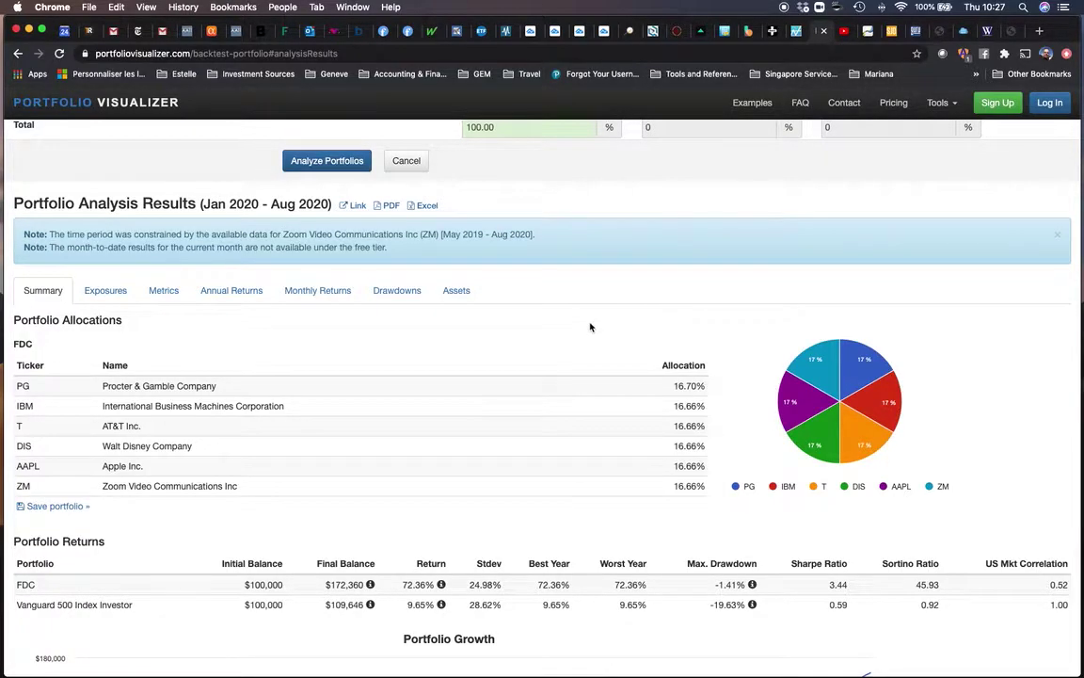
scroll(590, 326, "down", 1)
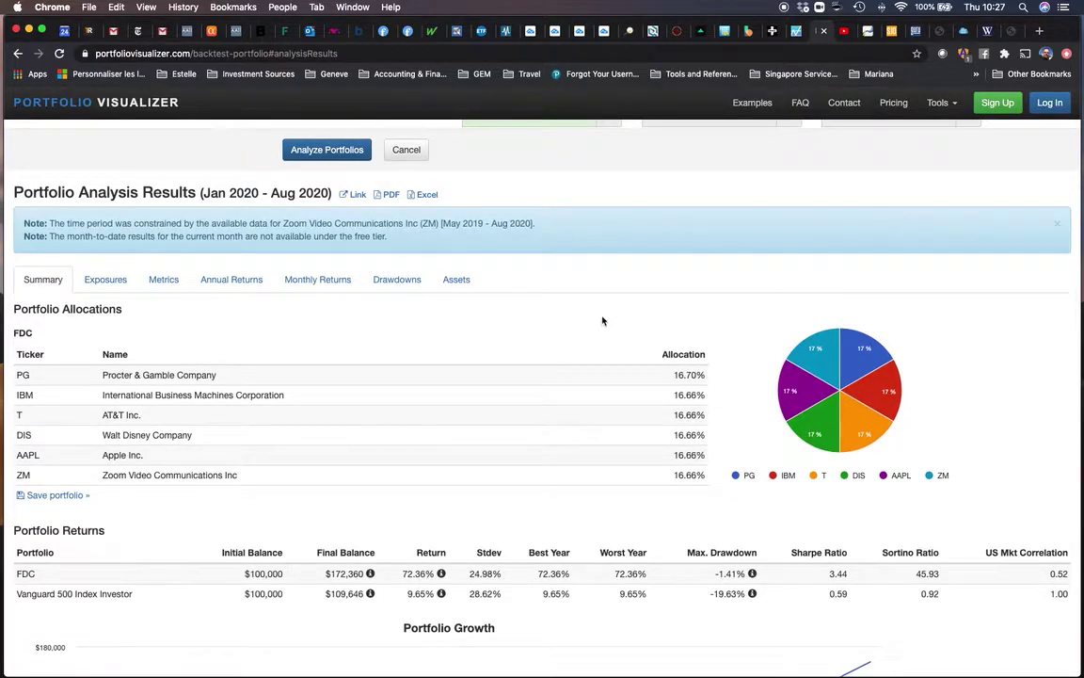
scroll(603, 321, "up", 5)
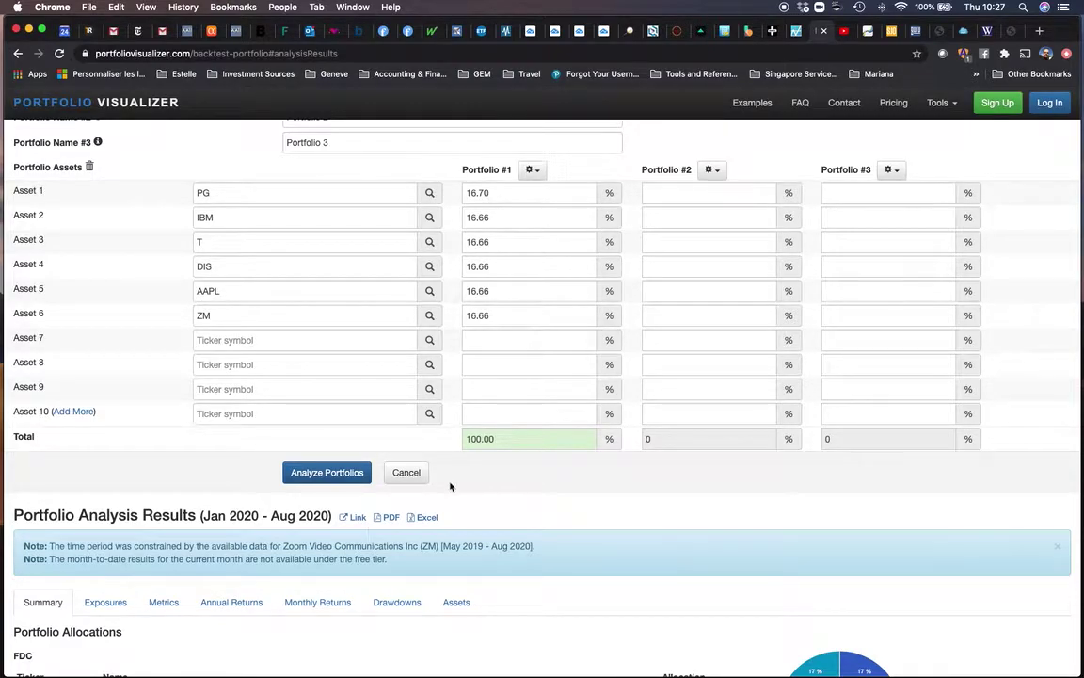
Step: Remove the ZM ticker and its 16.66 weight from Asset 6
scroll(450, 485, "down", 1)
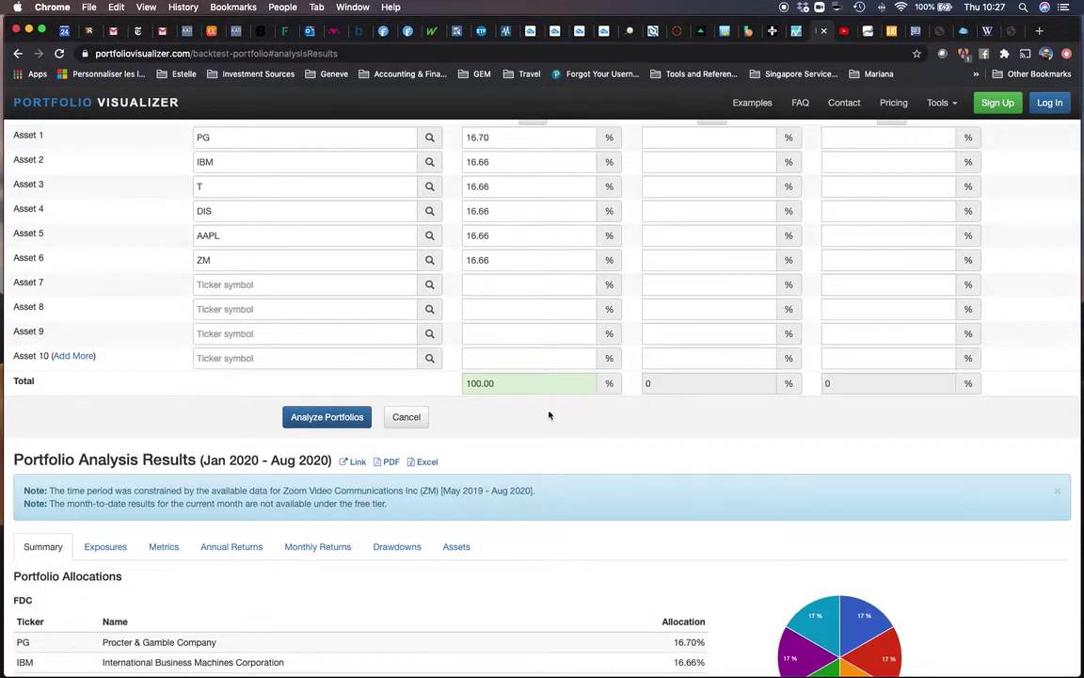
left_click_drag(218, 260, 153, 259)
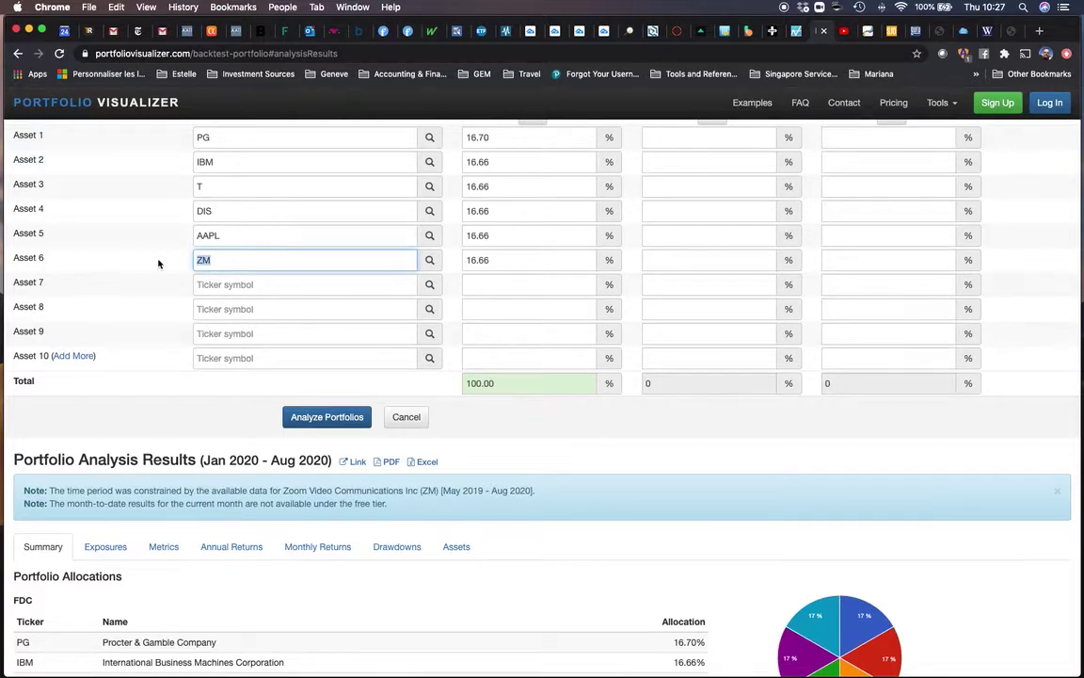
key("BackSpace")
left_click_drag(499, 260, 450, 259)
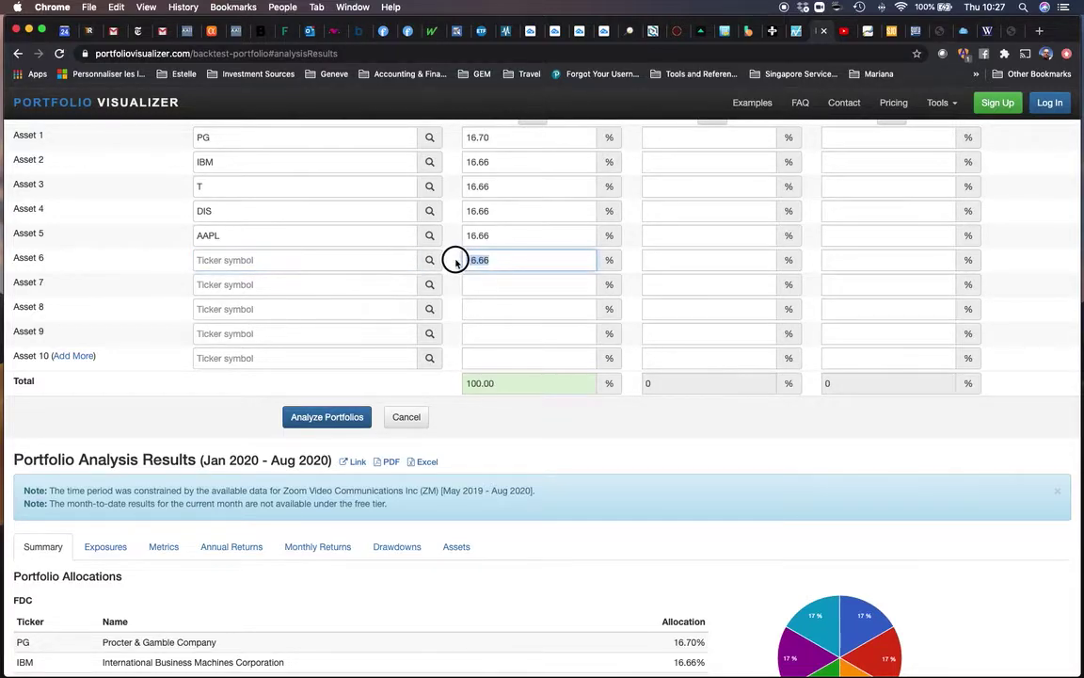
key("BackSpace")
Step: Apply Equal Weight so PG, IBM, T, DIS and AAPL each get 20%
scroll(296, 285, "down", 1)
scroll(300, 290, "up", 4)
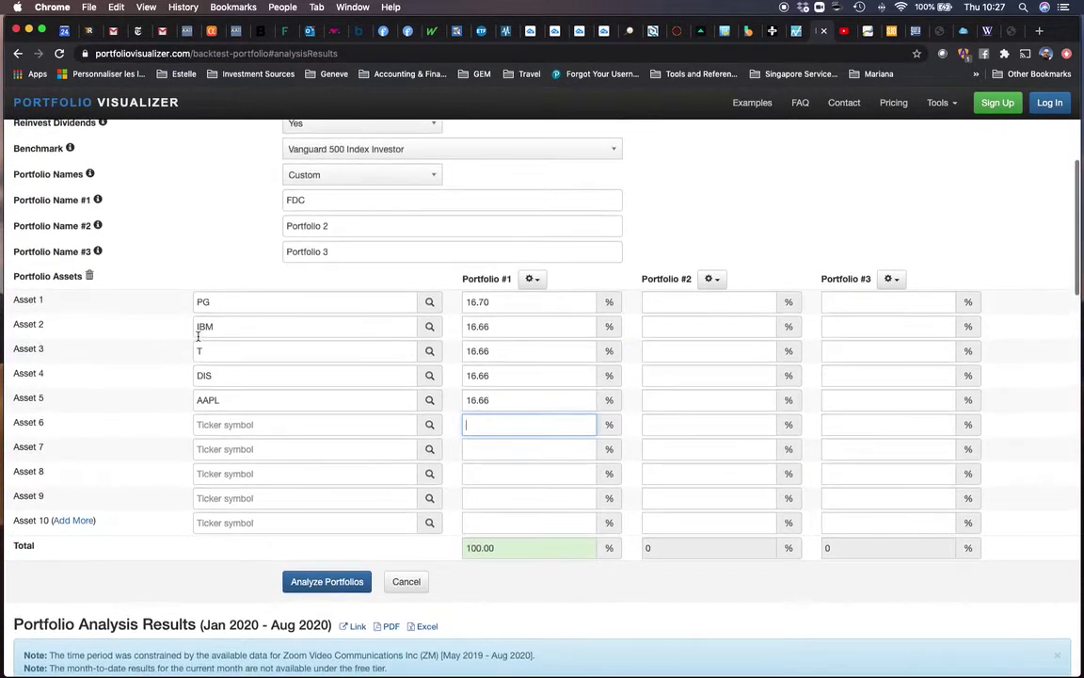
left_click(534, 280)
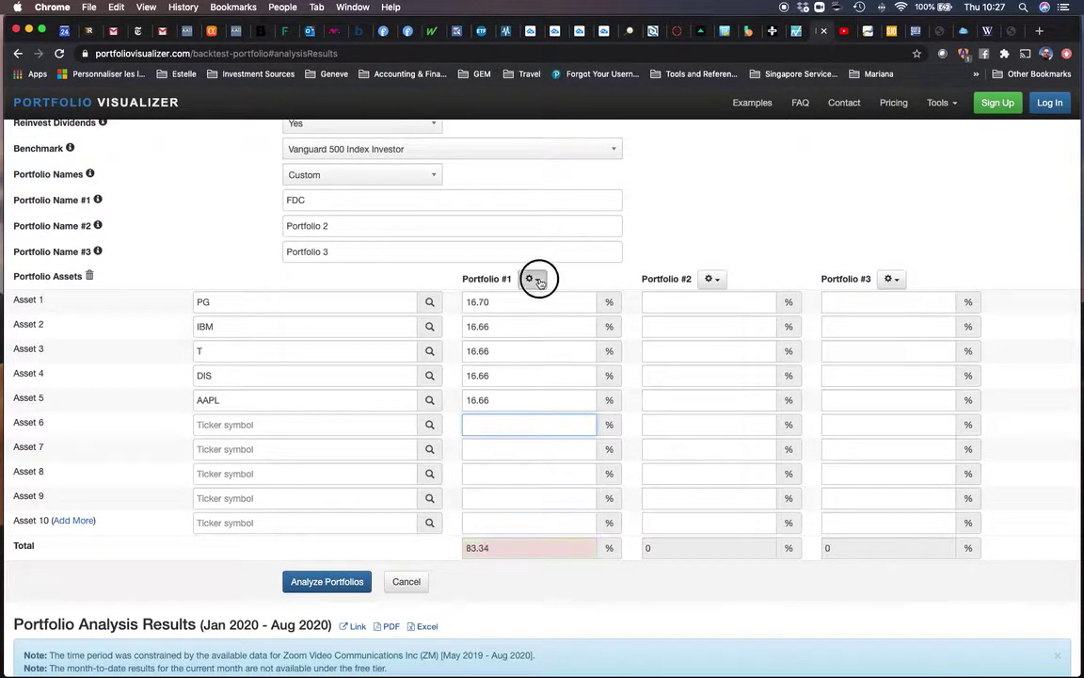
left_click(555, 319)
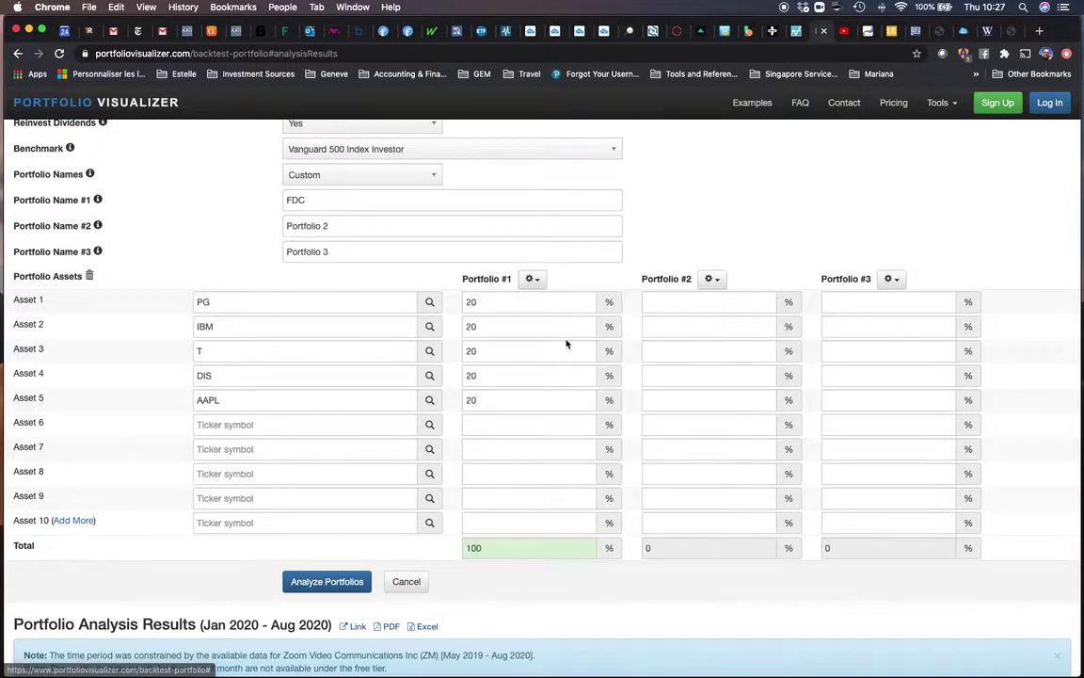
scroll(569, 357, "down", 1)
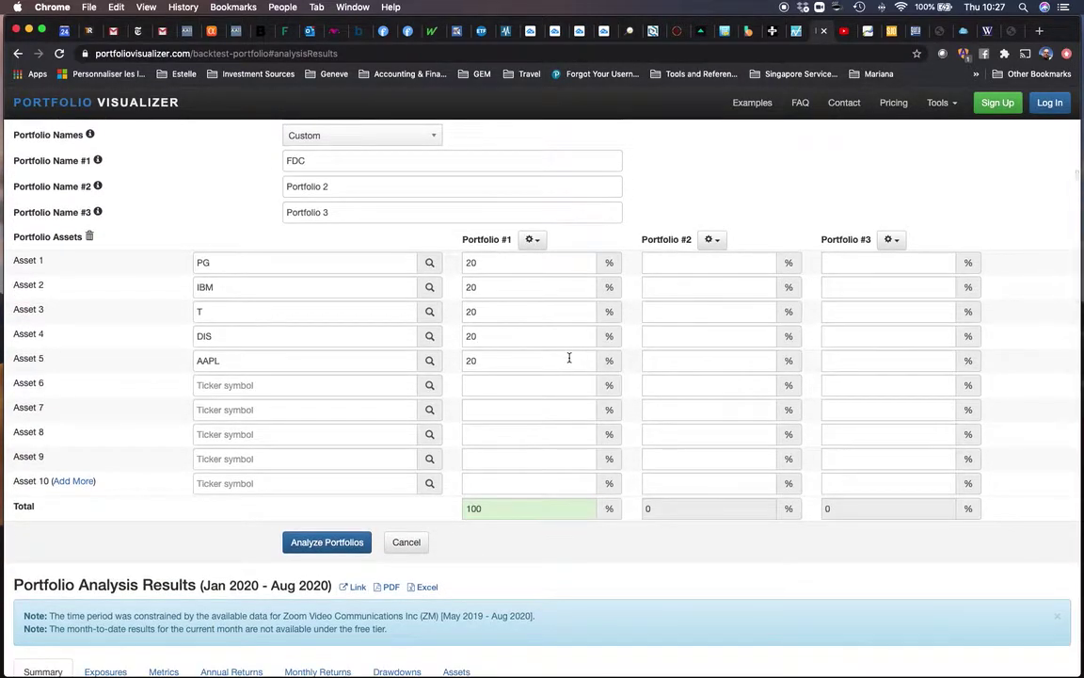
scroll(488, 383, "down", 3)
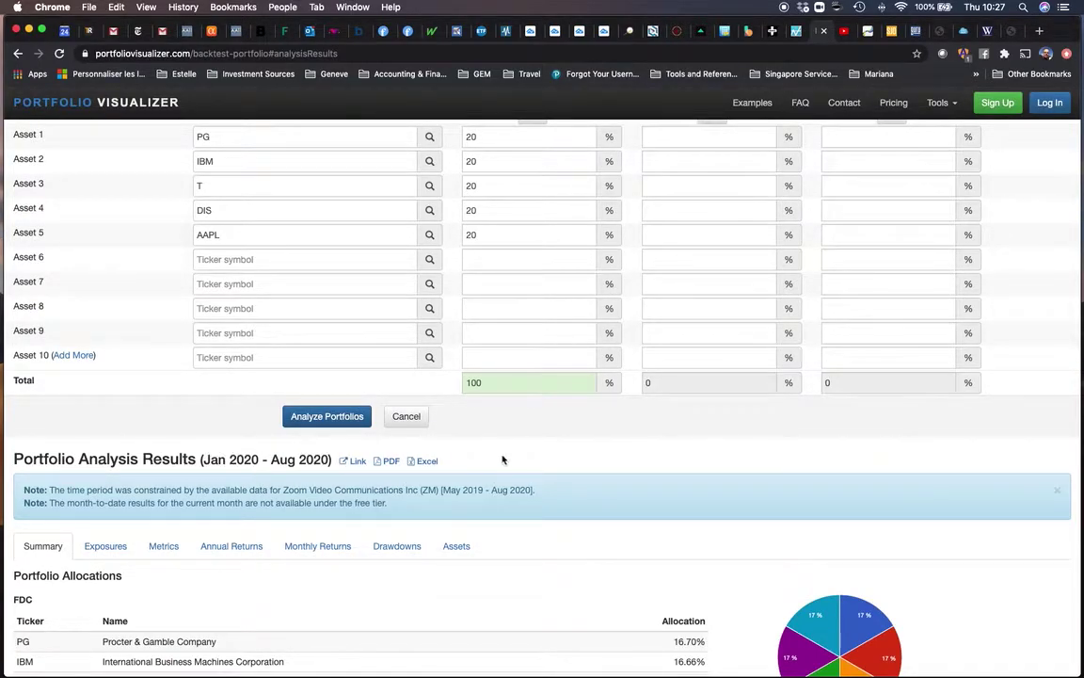
scroll(499, 458, "up", 2)
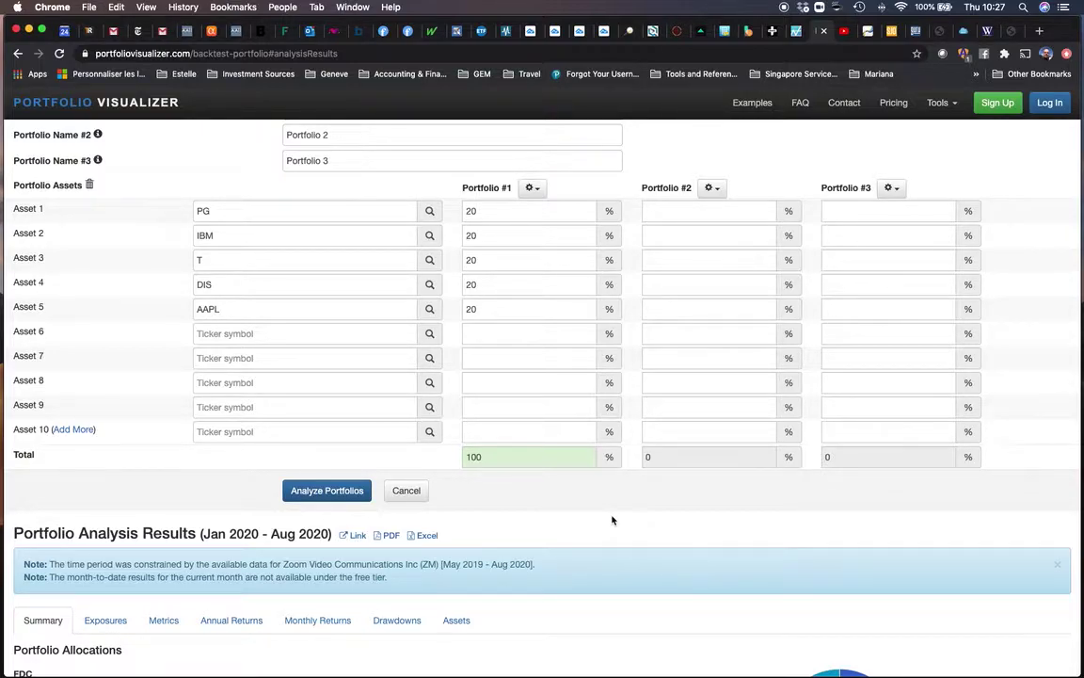
Step: Rerun the backtest for the five 20% stocks, now spanning Jan 1986–Aug 2020
left_click(239, 334)
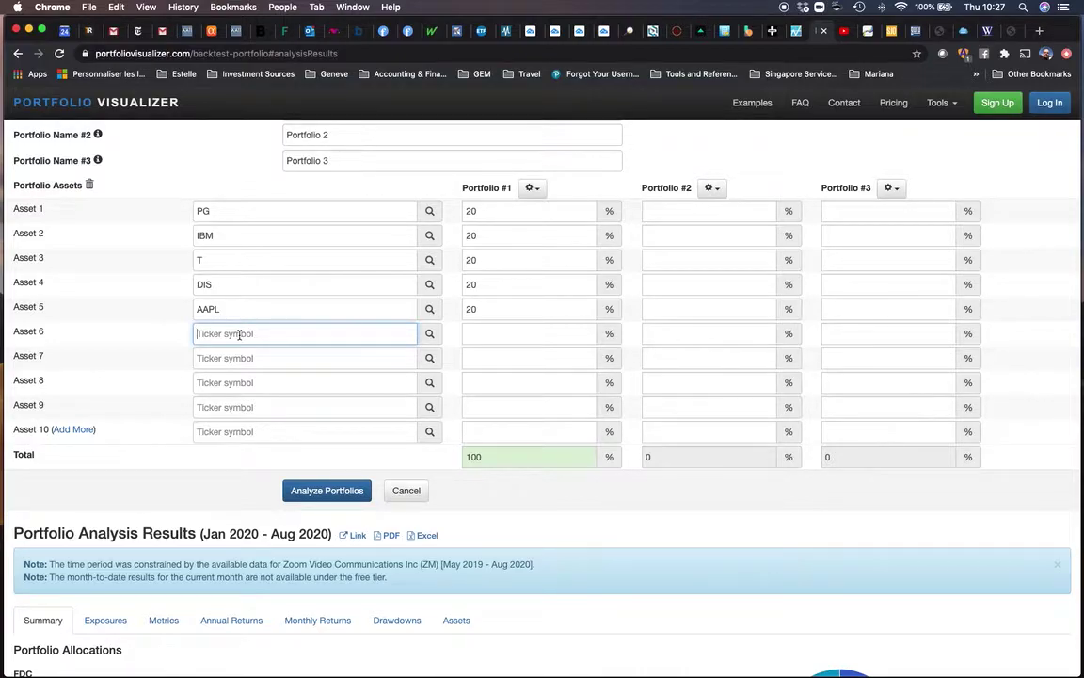
type("S")
key("BackSpace")
type("S")
key("BackSpace")
scroll(690, 495, "down", 5)
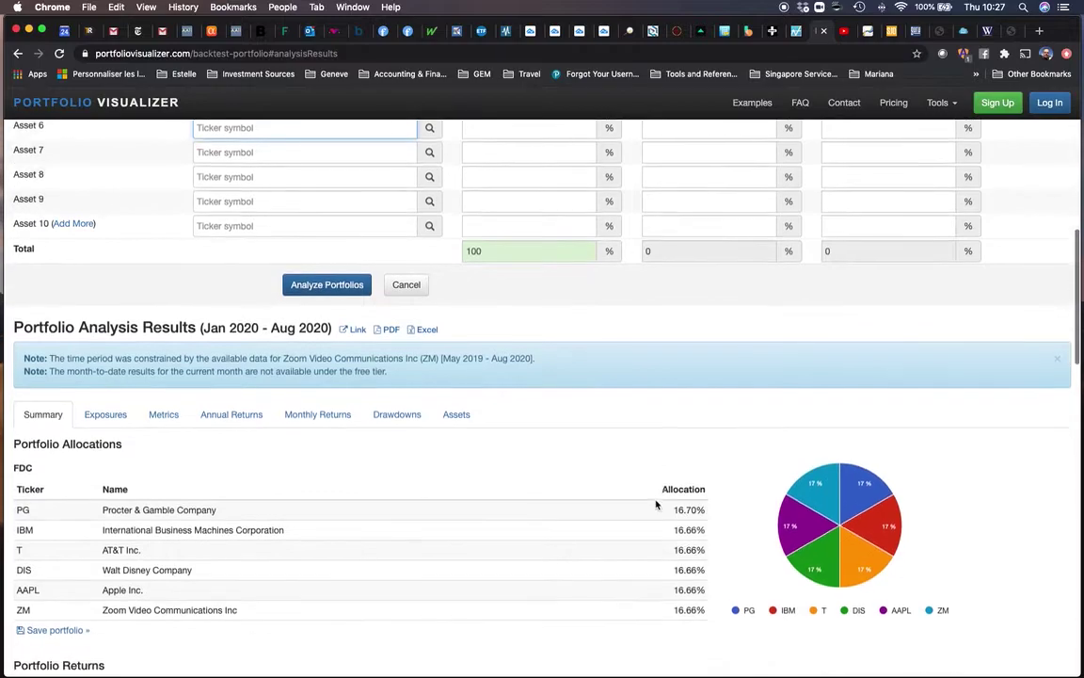
scroll(620, 480, "up", 4)
left_click(324, 436)
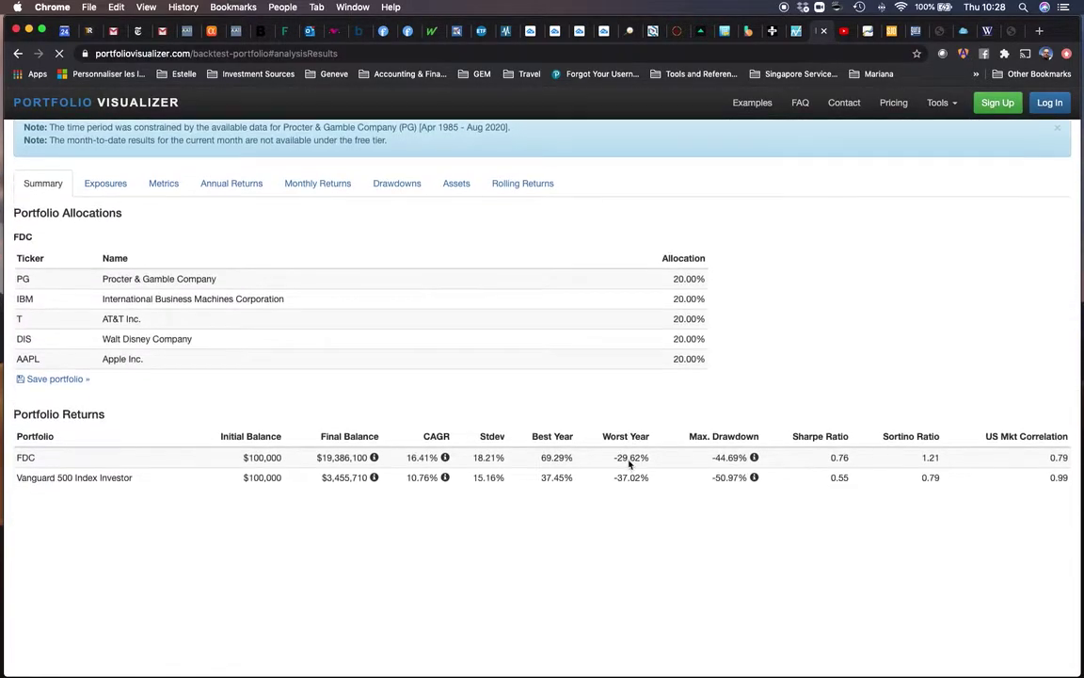
scroll(630, 464, "up", 5)
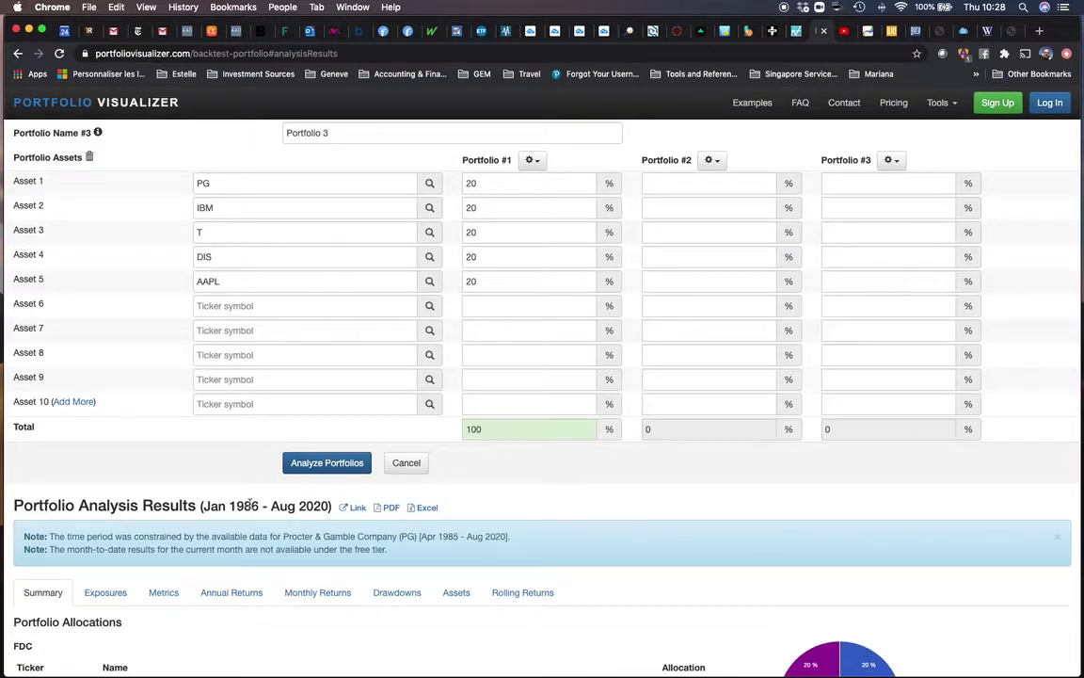
Step: Add SQ back as the sixth asset and rerun the backtest
left_click(223, 306)
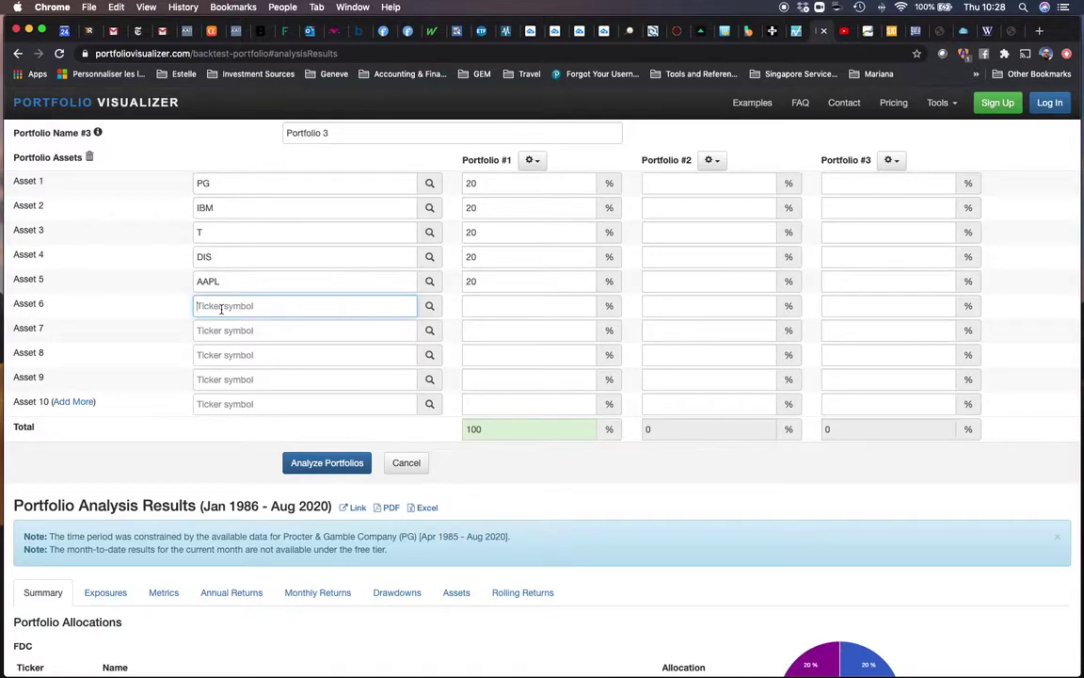
type("SQ")
left_click(314, 462)
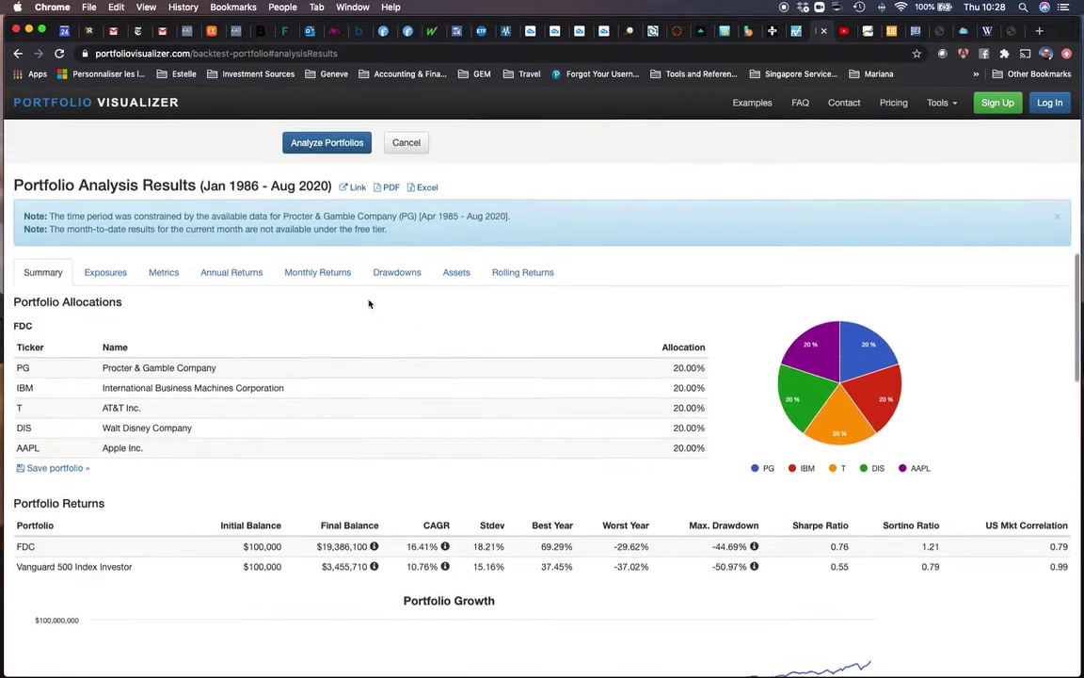
scroll(368, 297, "up", 5)
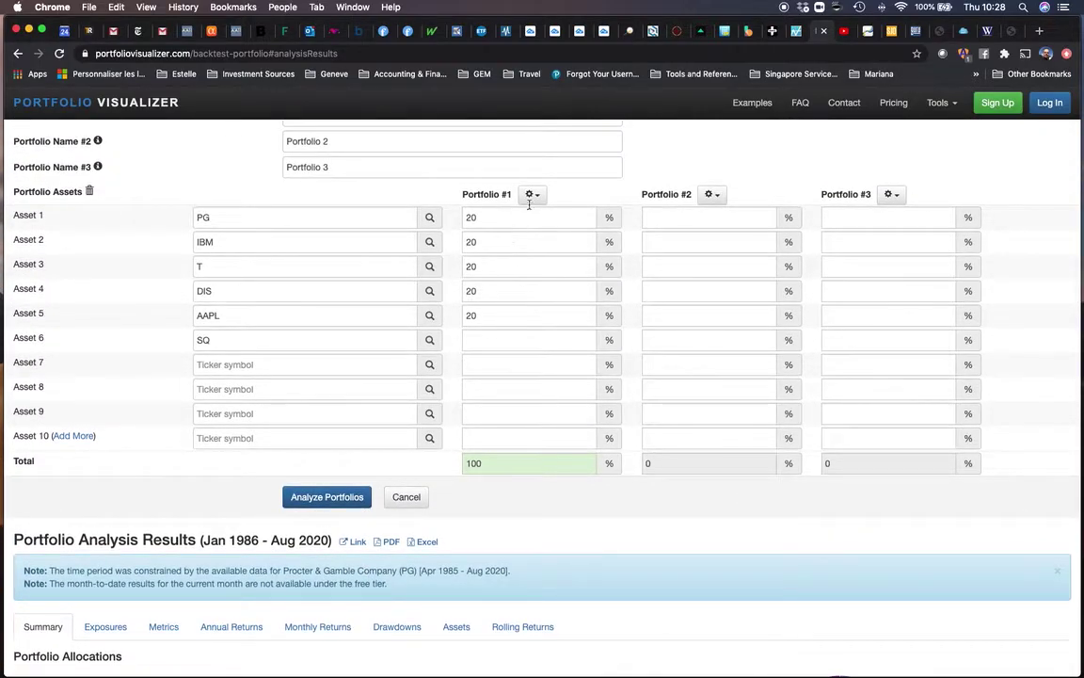
Step: Reset all six stocks to equal 16.66% weights and rerun, covering Jan 2016–Aug 2020
left_click(532, 193)
left_click(558, 236)
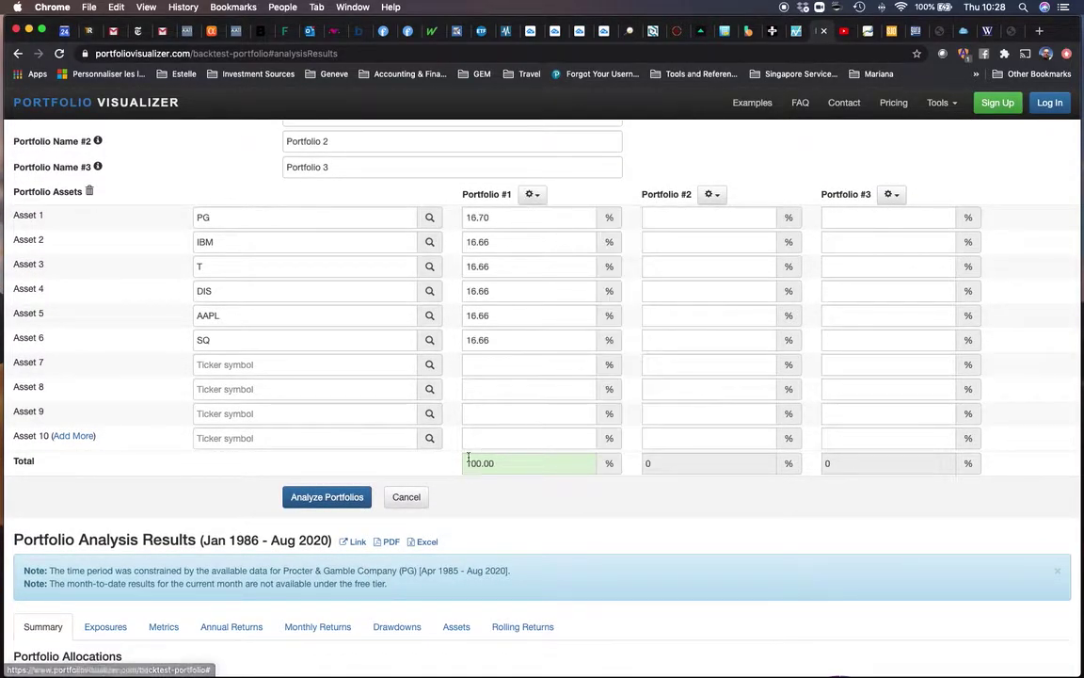
left_click(325, 498)
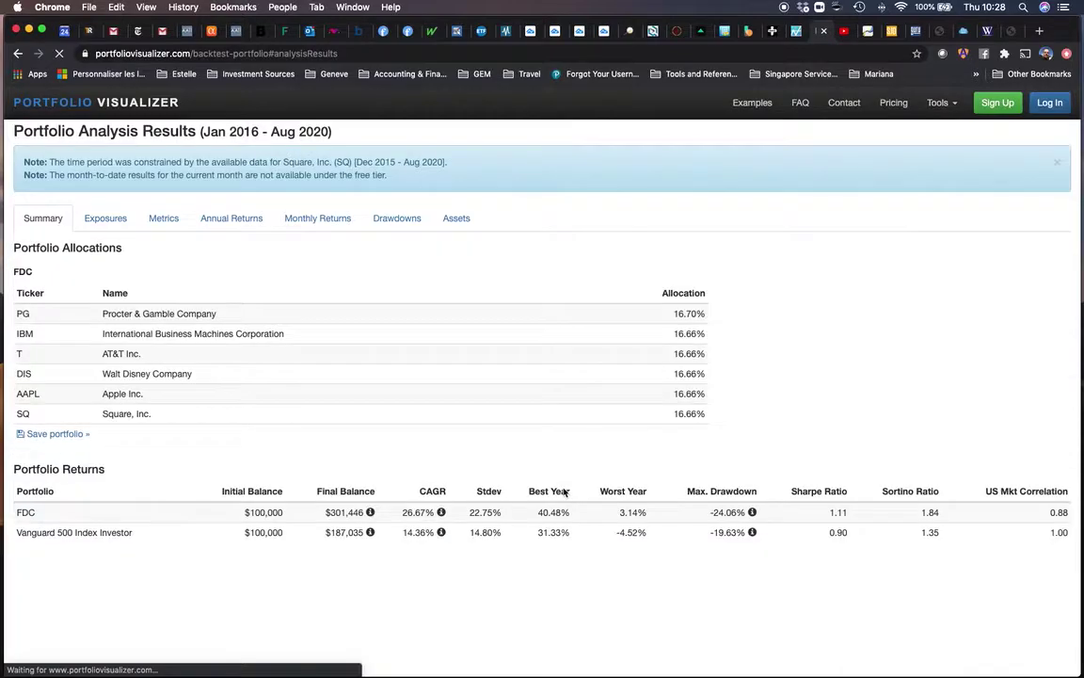
scroll(557, 479, "up", 5)
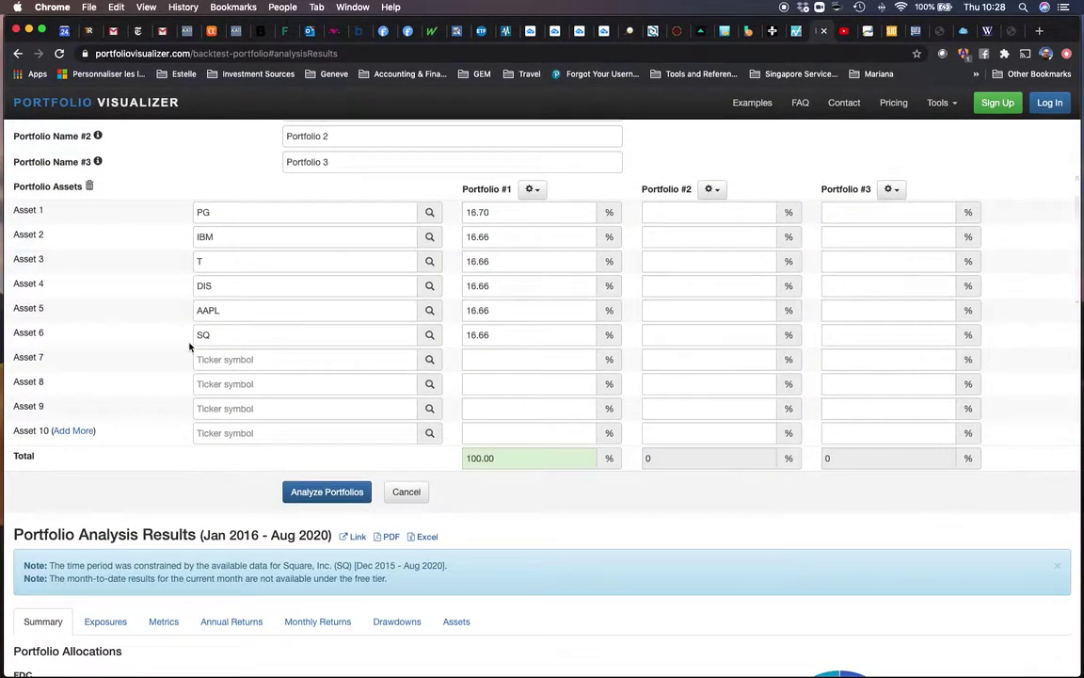
scroll(557, 472, "down", 4)
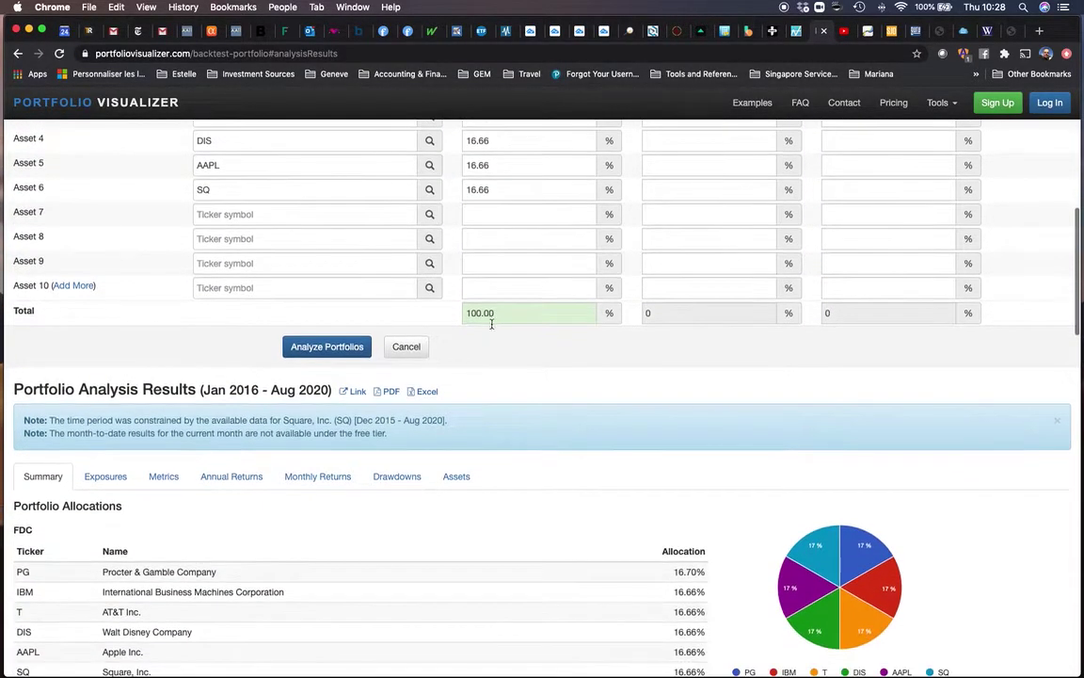
scroll(551, 456, "down", 2)
scroll(551, 456, "down", 2)
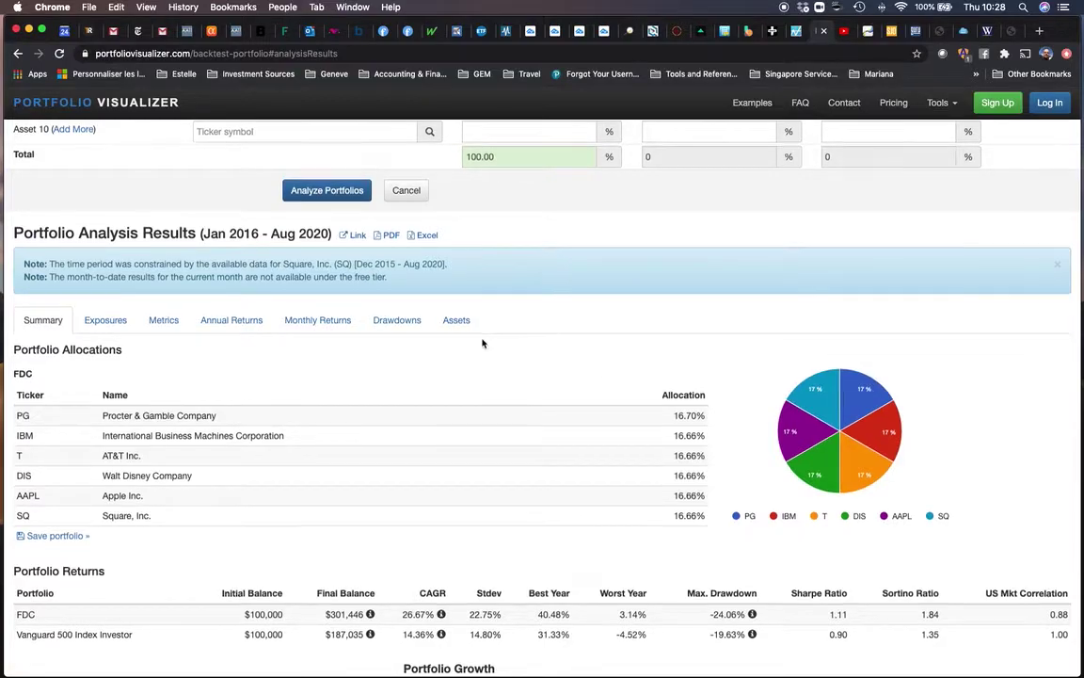
scroll(482, 343, "down", 4)
scroll(482, 343, "up", 2)
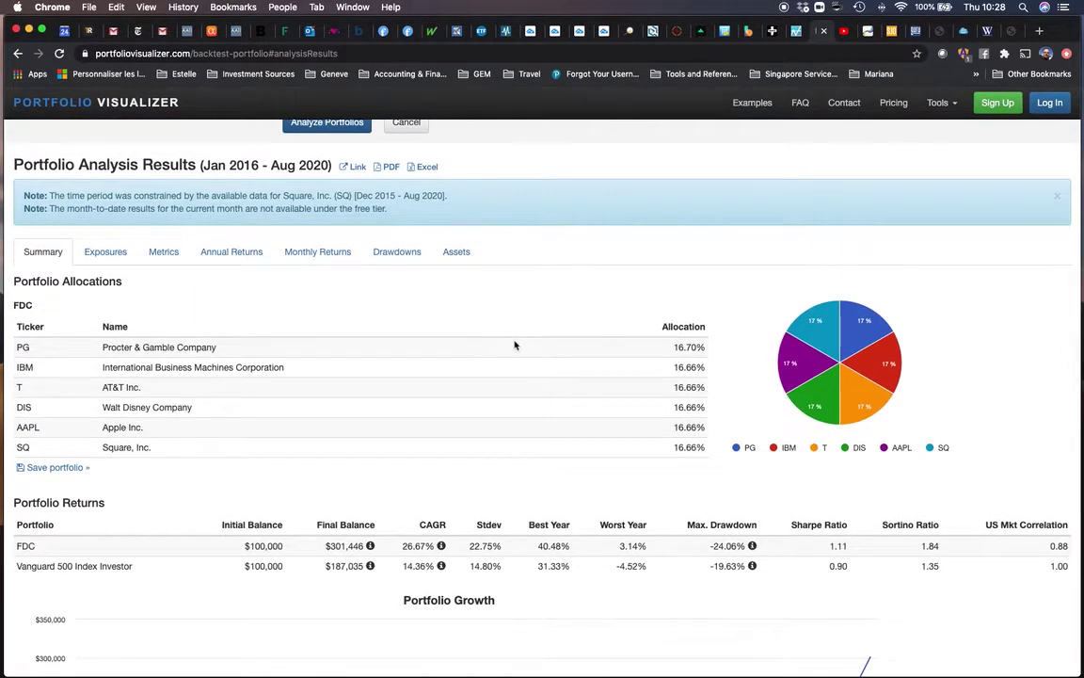
scroll(515, 345, "down", 2)
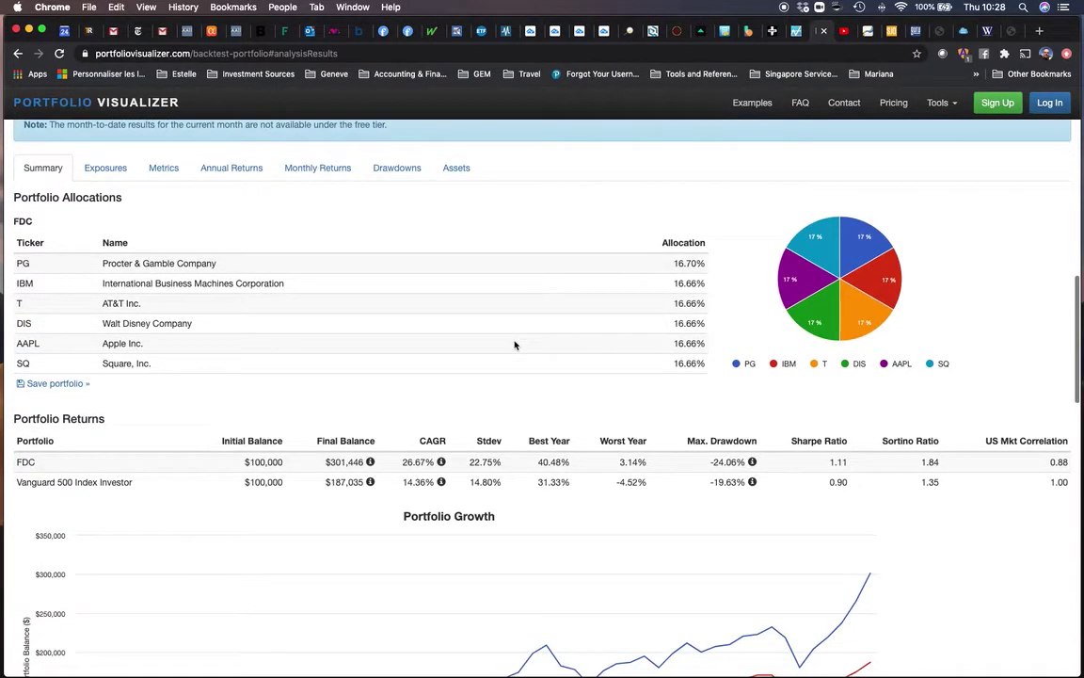
scroll(556, 355, "down", 4)
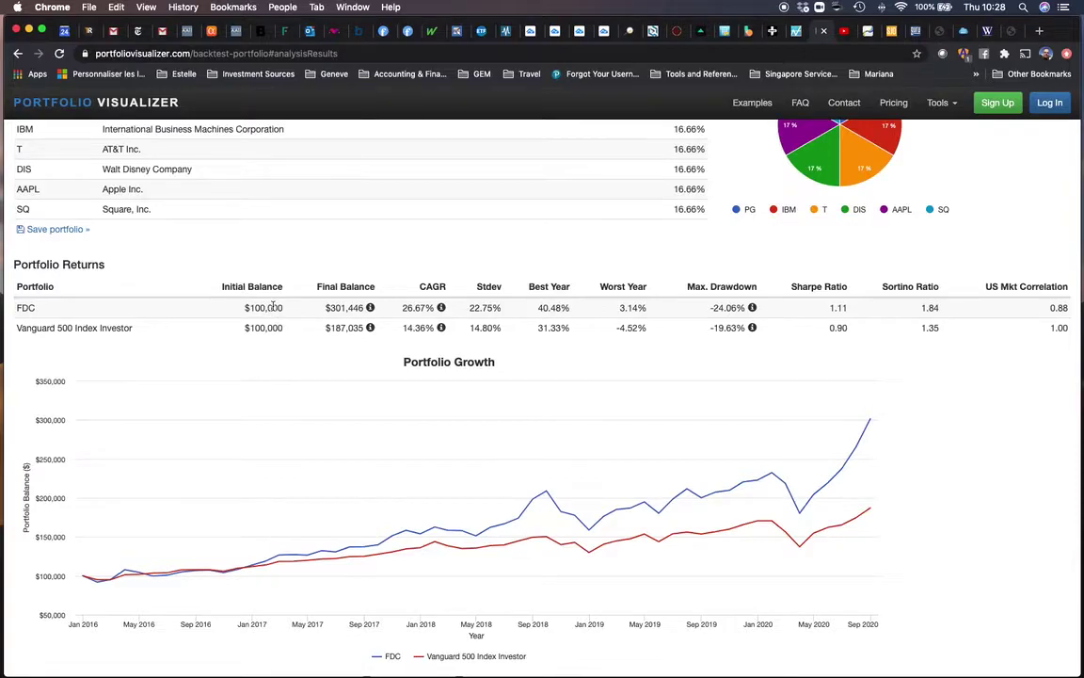
scroll(271, 307, "up", 3)
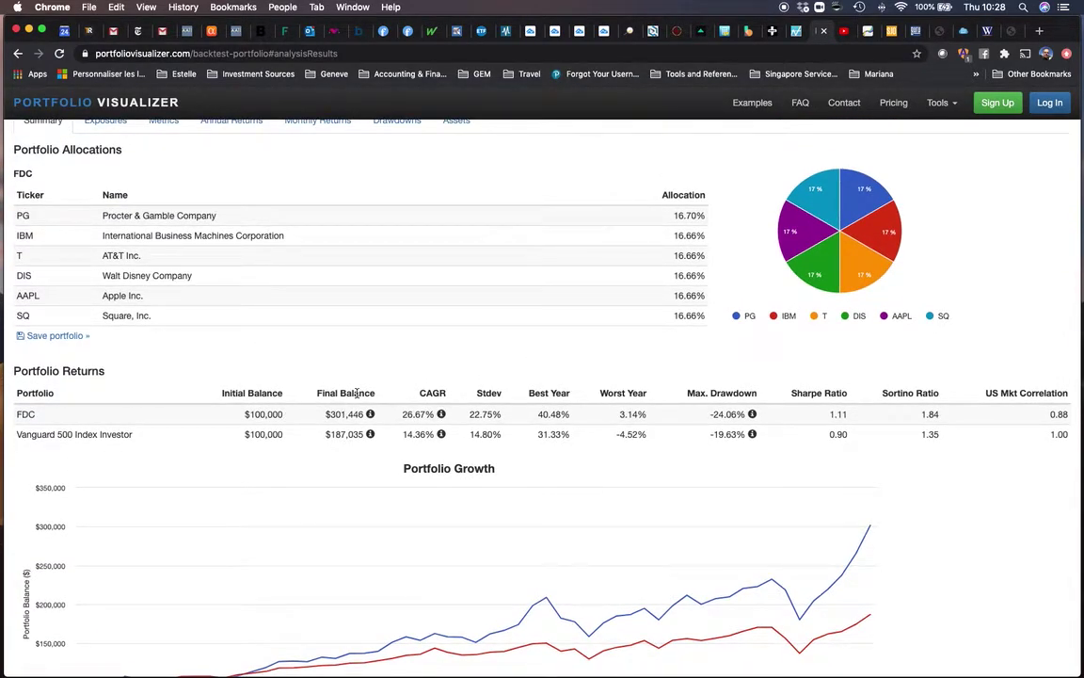
scroll(312, 271, "up", 4)
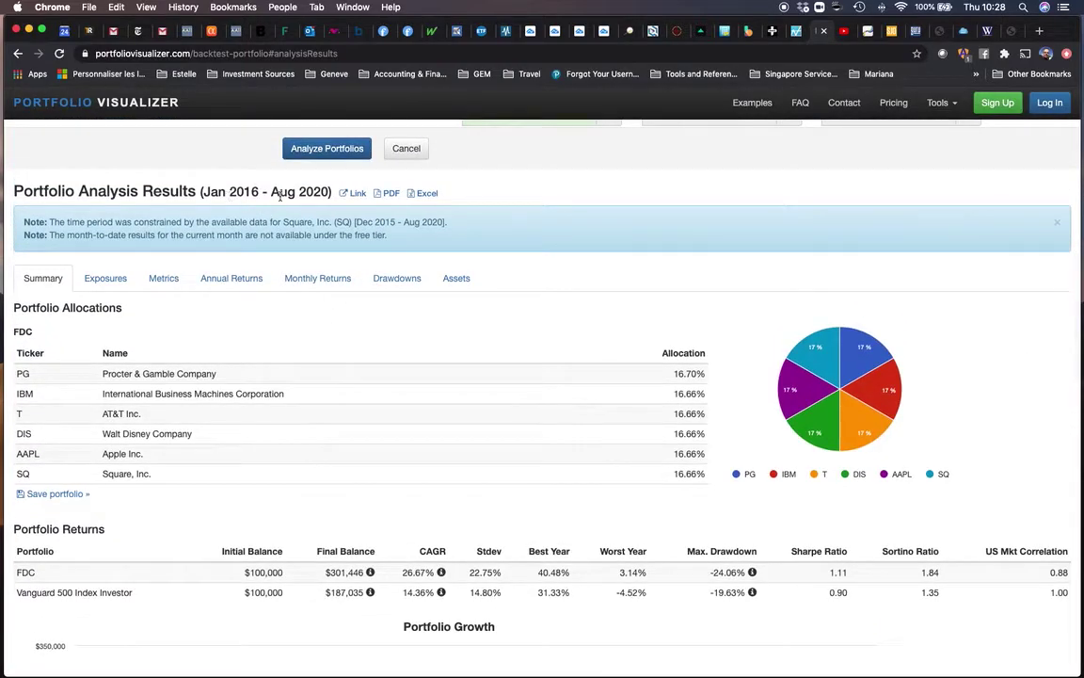
scroll(457, 440, "down", 4)
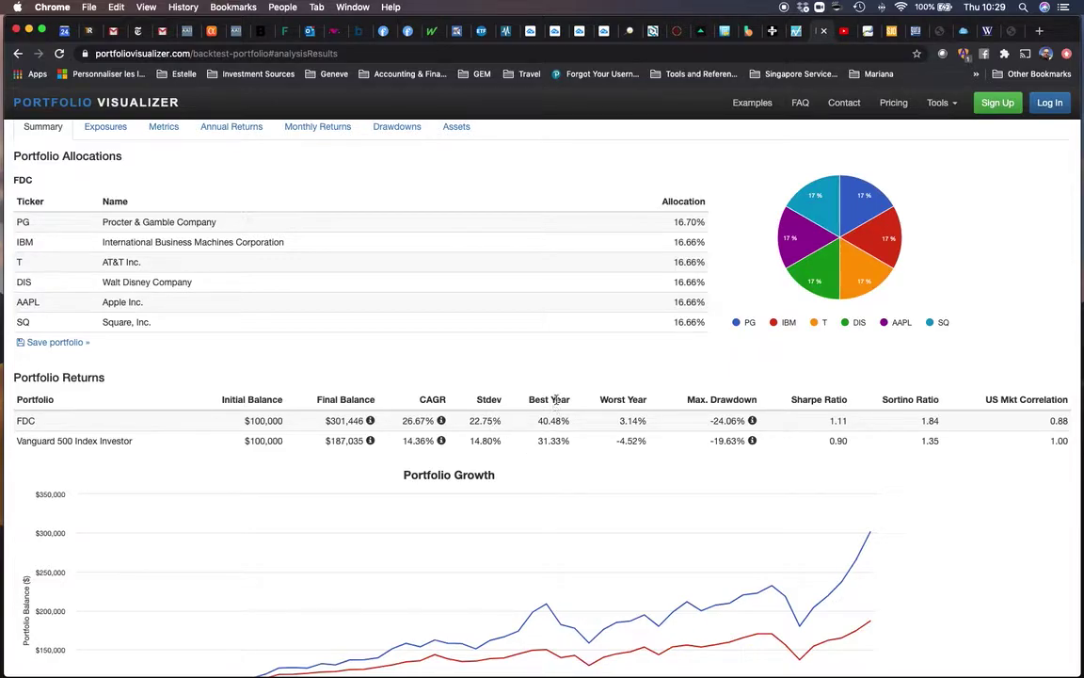
scroll(544, 415, "up", 1)
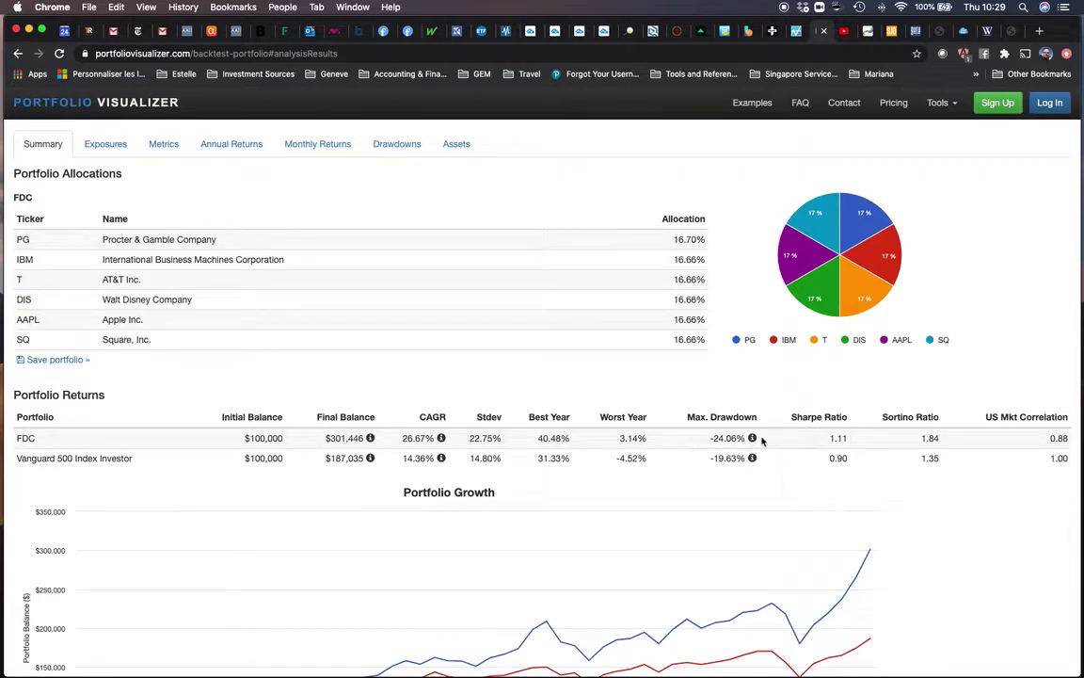
scroll(680, 443, "up", 1)
scroll(656, 467, "down", 4)
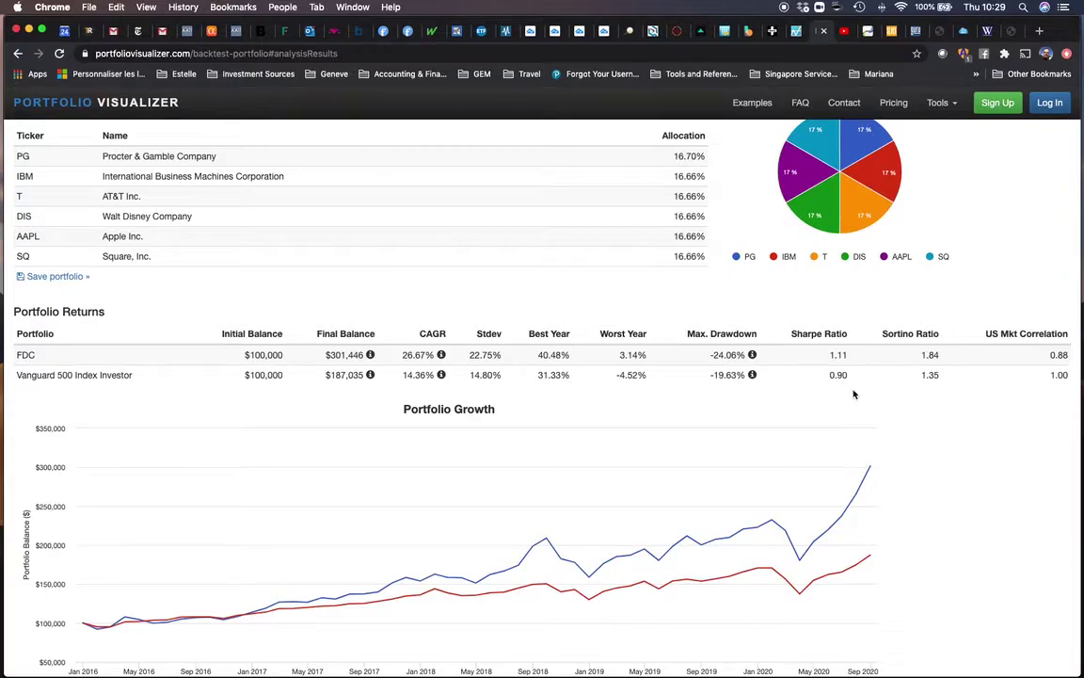
scroll(785, 386, "up", 2)
scroll(870, 429, "down", 3)
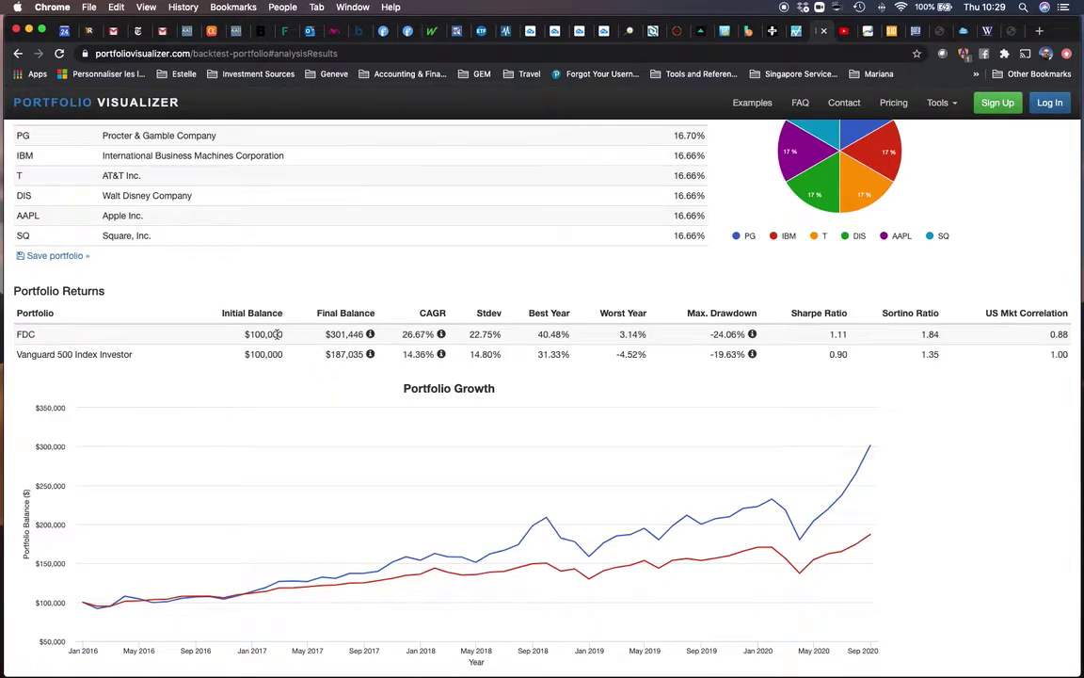
scroll(278, 335, "up", 5)
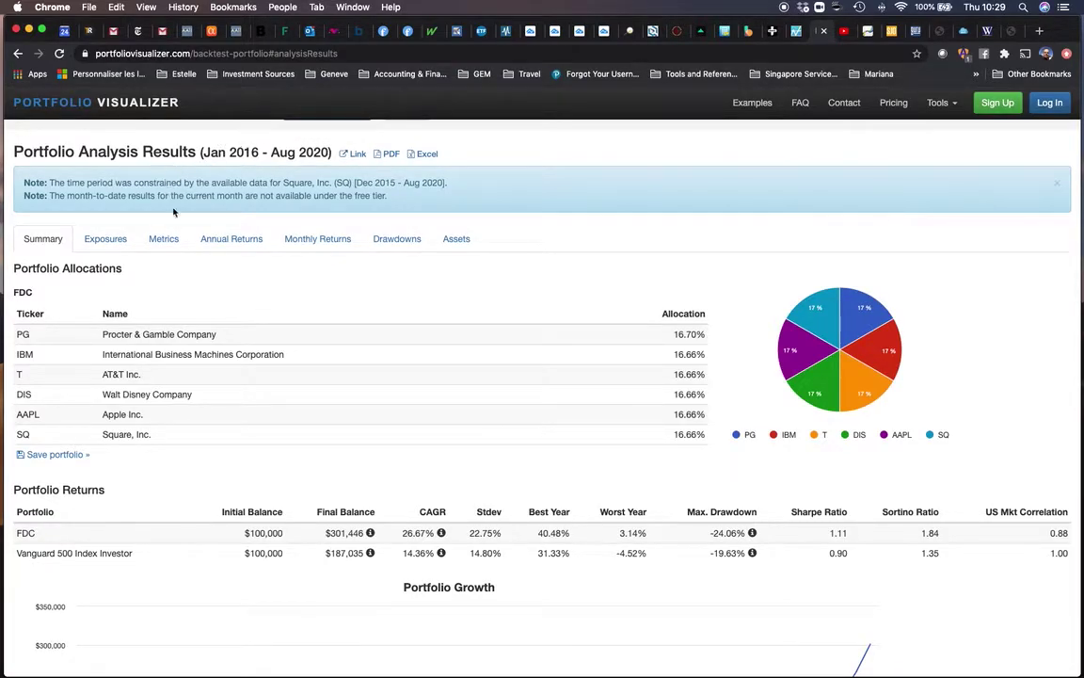
scroll(406, 315, "up", 9)
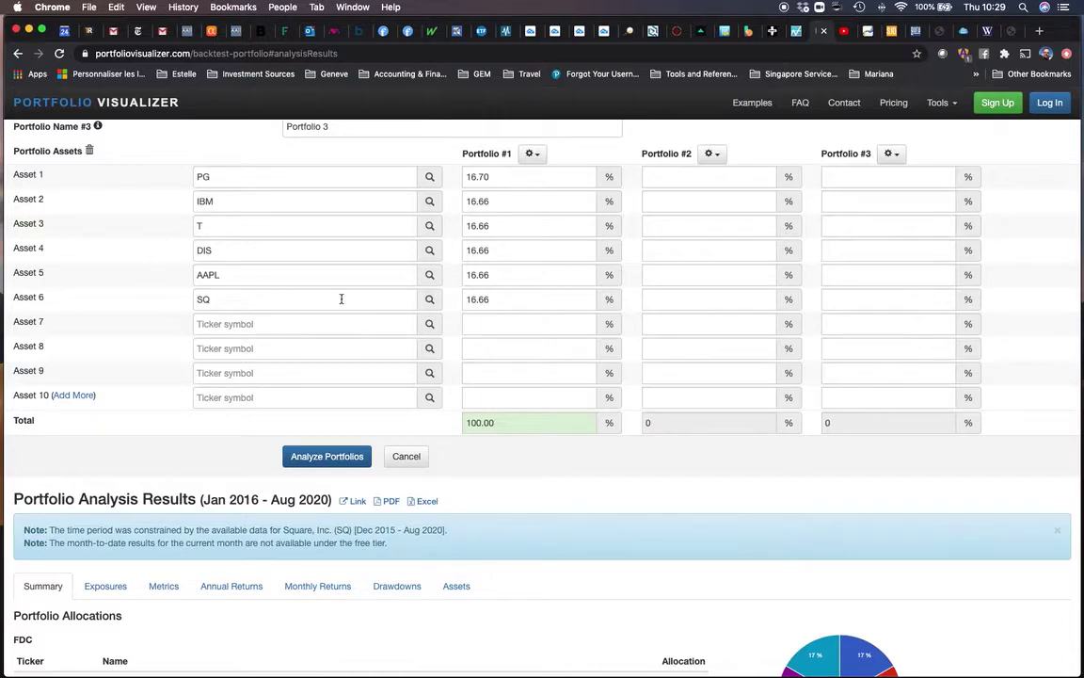
scroll(344, 324, "down", 8)
scroll(337, 342, "down", 4)
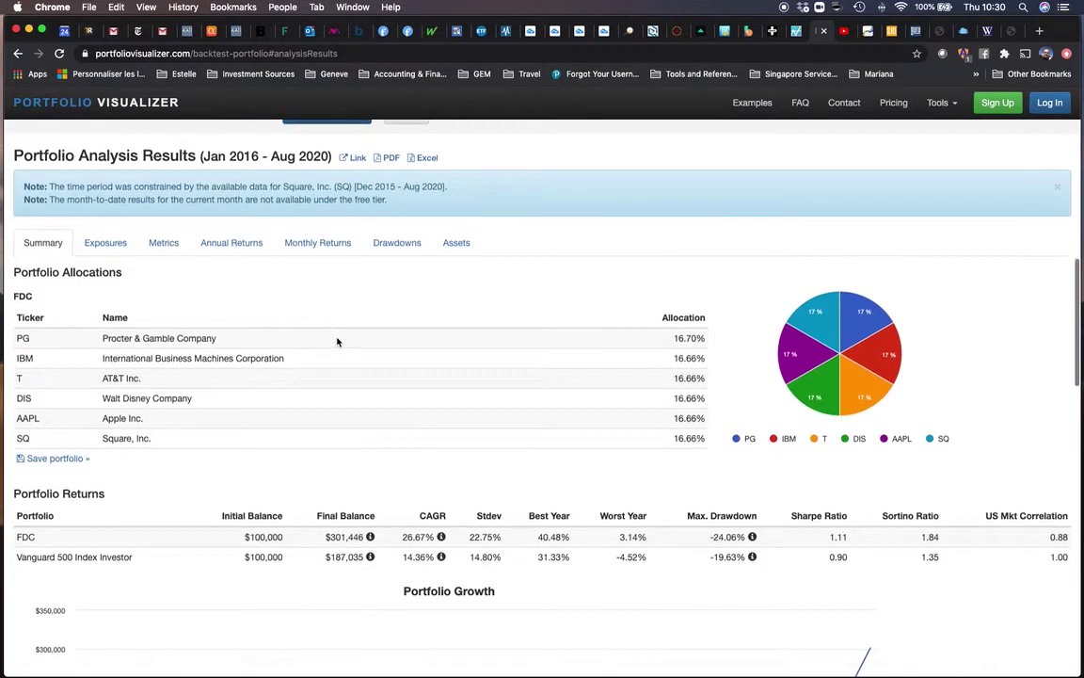
mouse_move(440, 439)
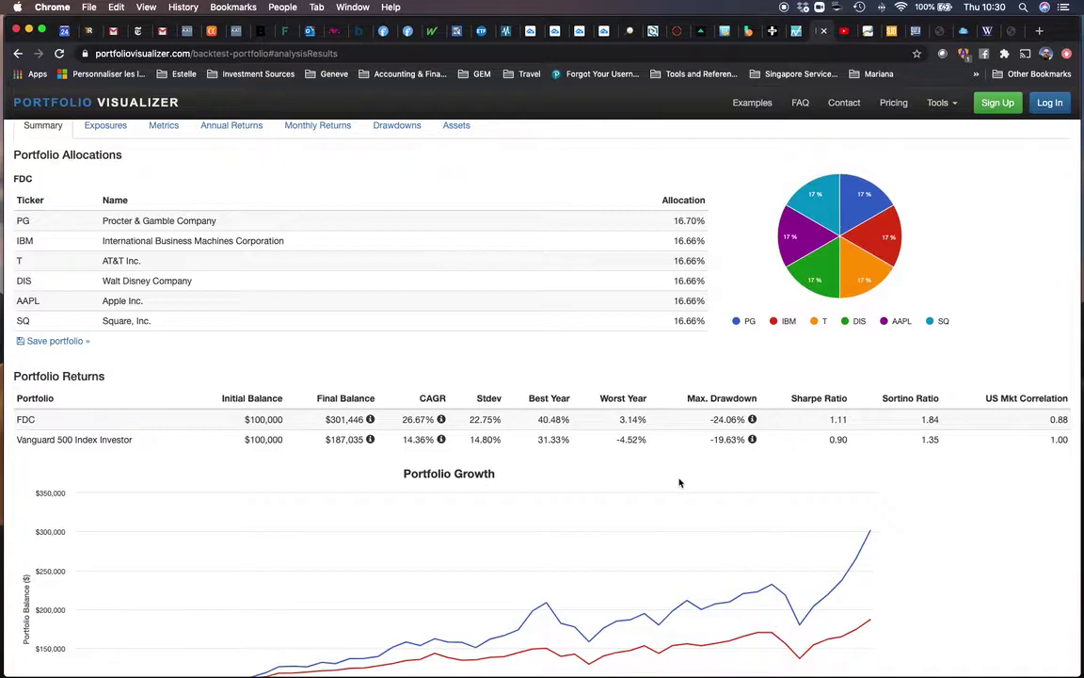
scroll(678, 480, "down", 1)
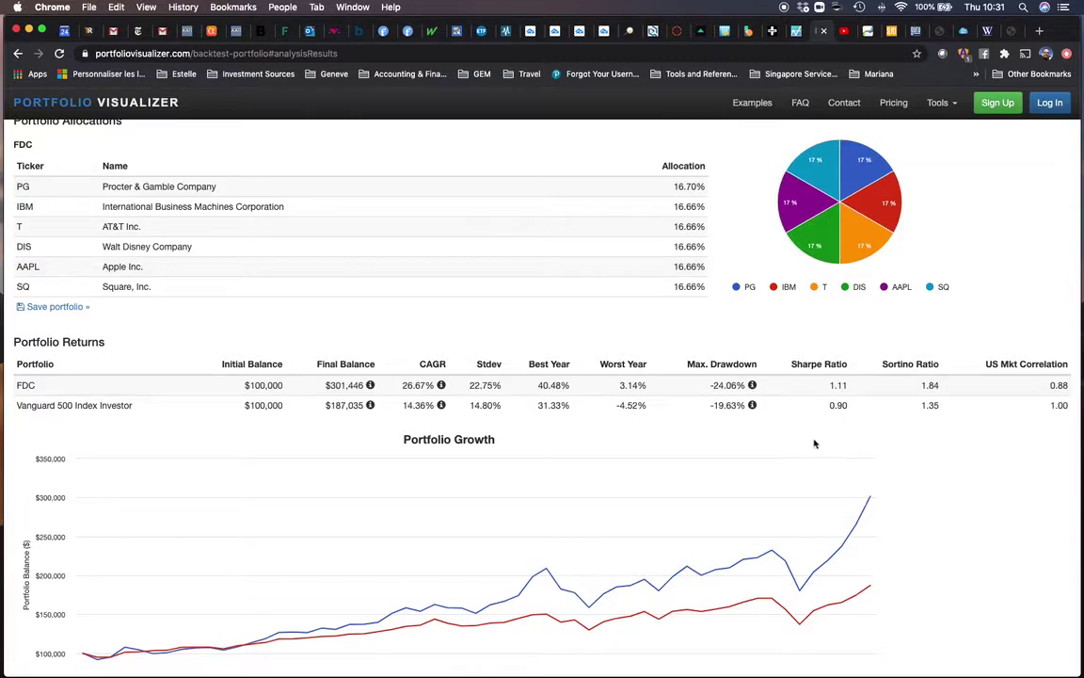
Step: Read the Max. Drawdown note, then view the full Portfolio Growth chart for FDC versus Vanguard 500
scroll(770, 436, "down", 1)
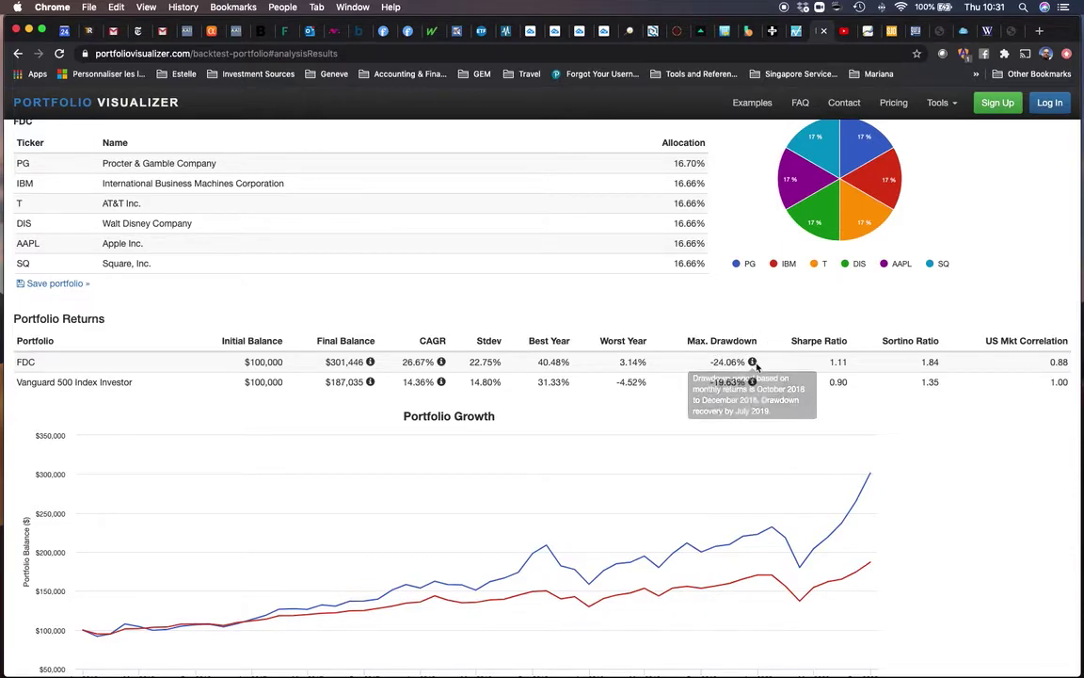
mouse_move(753, 362)
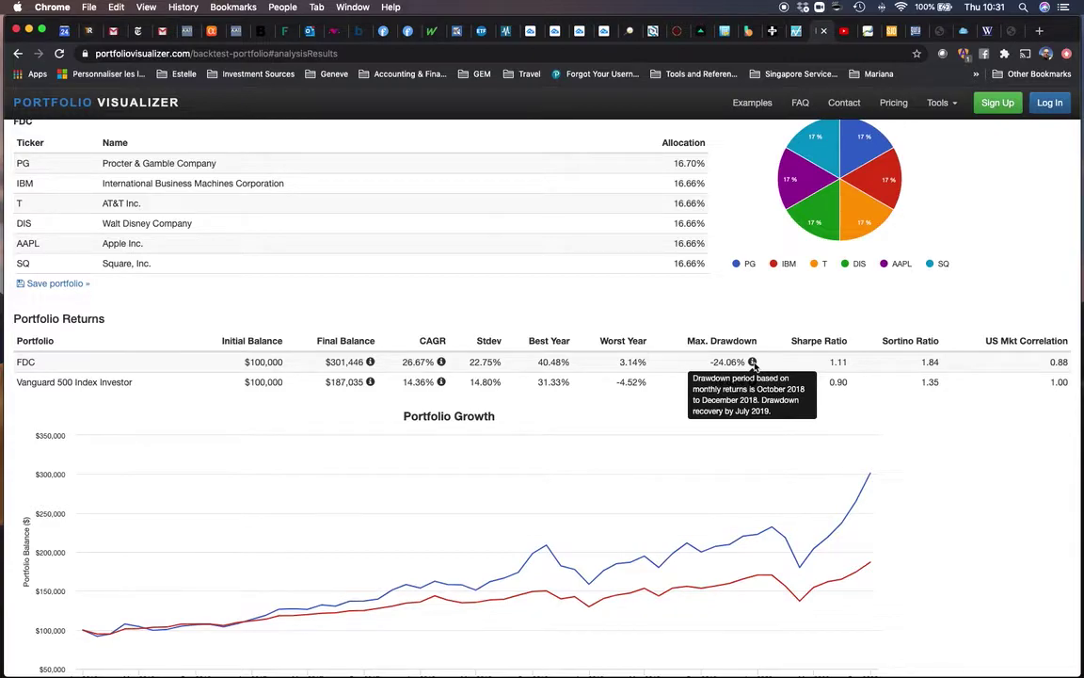
scroll(907, 450, "down", 3)
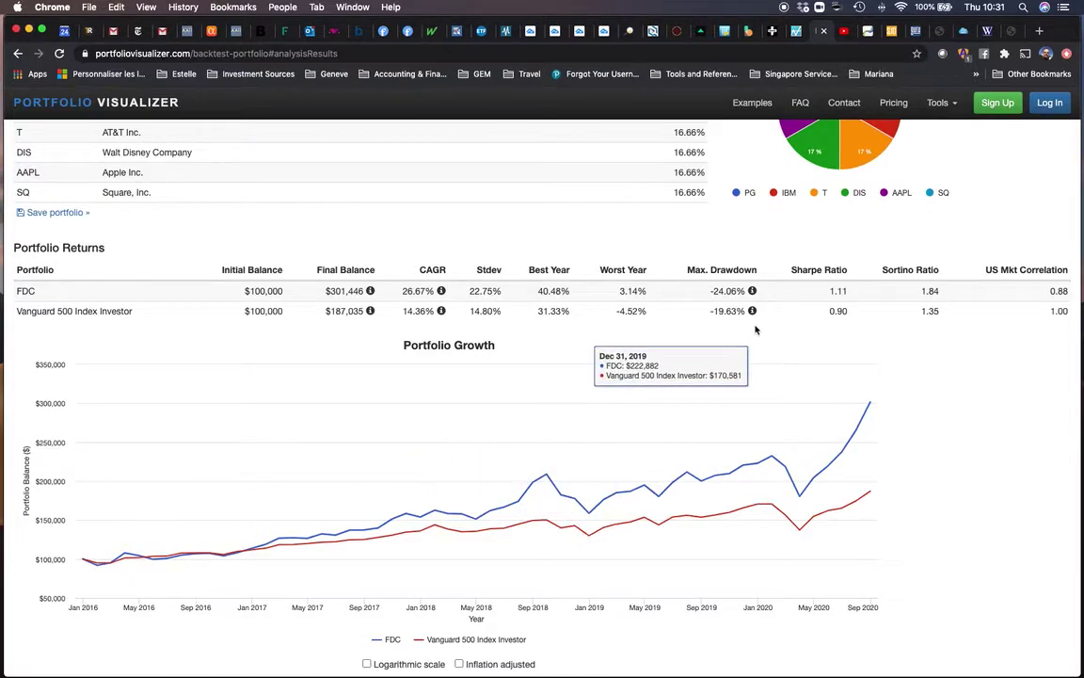
mouse_move(753, 314)
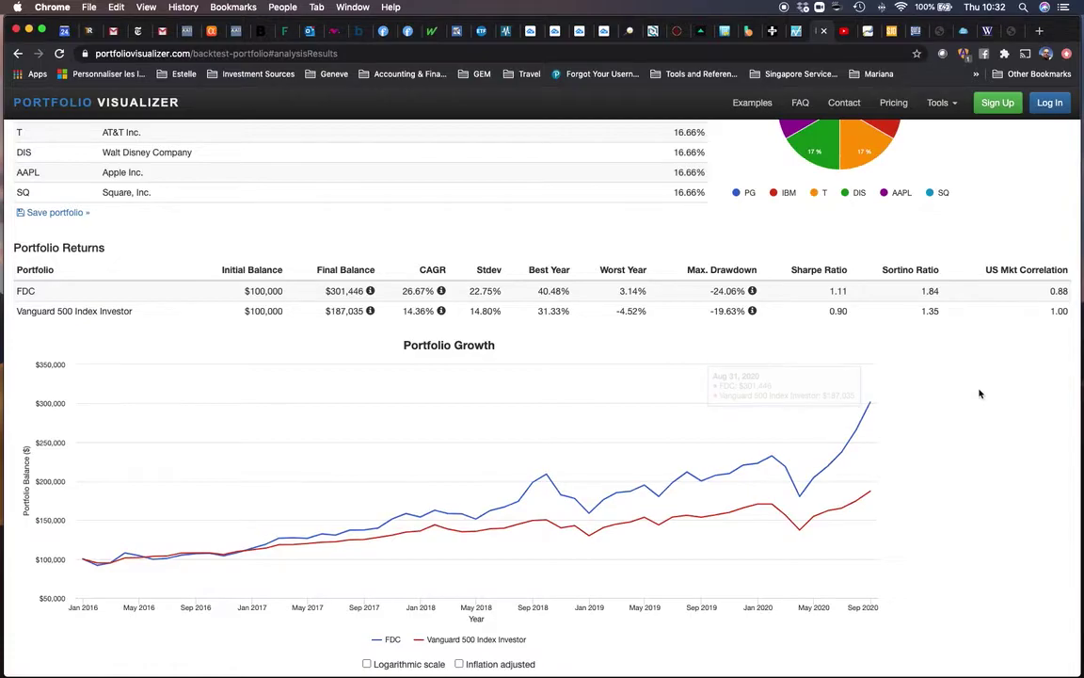
scroll(979, 394, "down", 2)
scroll(979, 394, "down", 1)
scroll(979, 394, "down", 4)
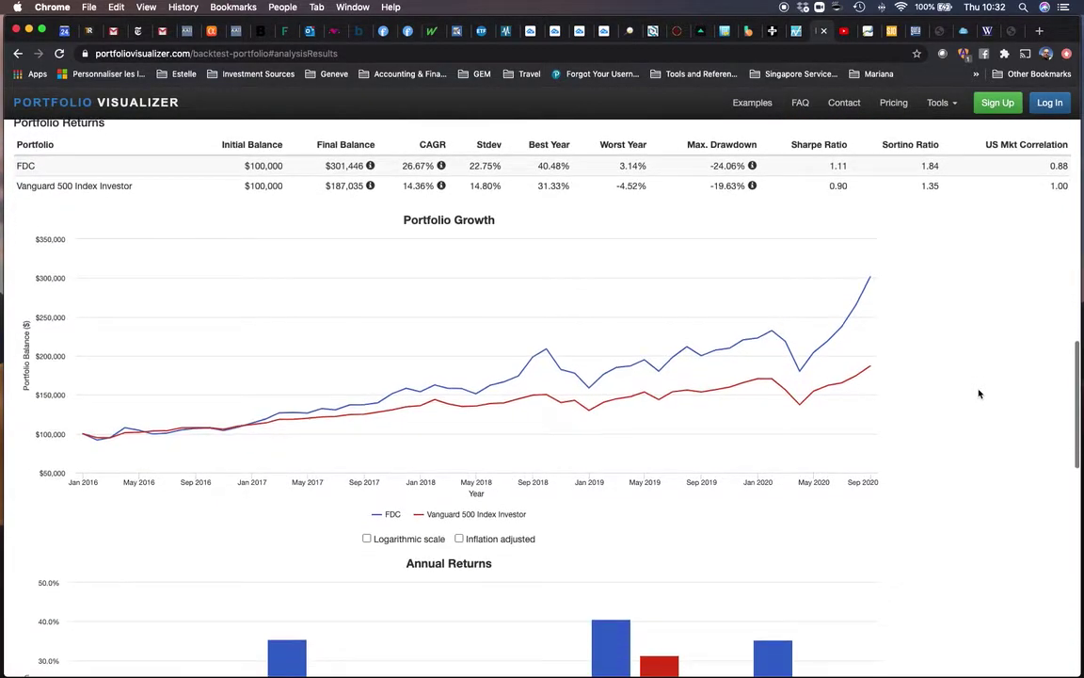
scroll(1008, 400, "down", 1)
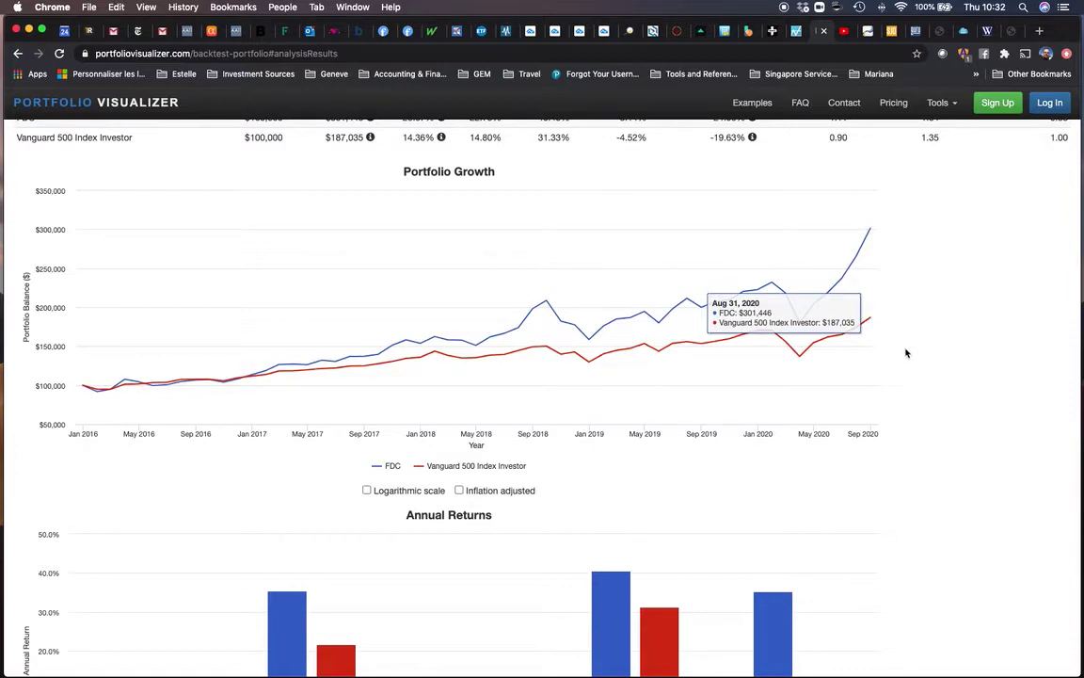
Step: Review the Annual Returns bars: FDC 35.25% (2020) and 40.48% (2019) versus 9.65% and 31.33%
scroll(896, 412, "down", 8)
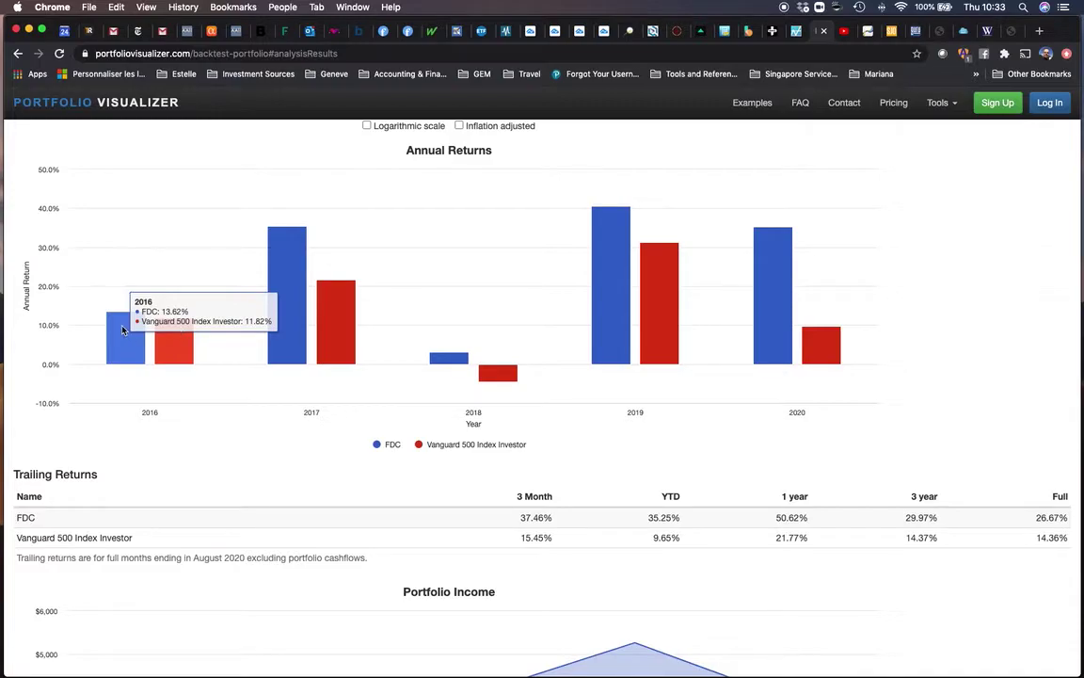
scroll(121, 330, "up", 8)
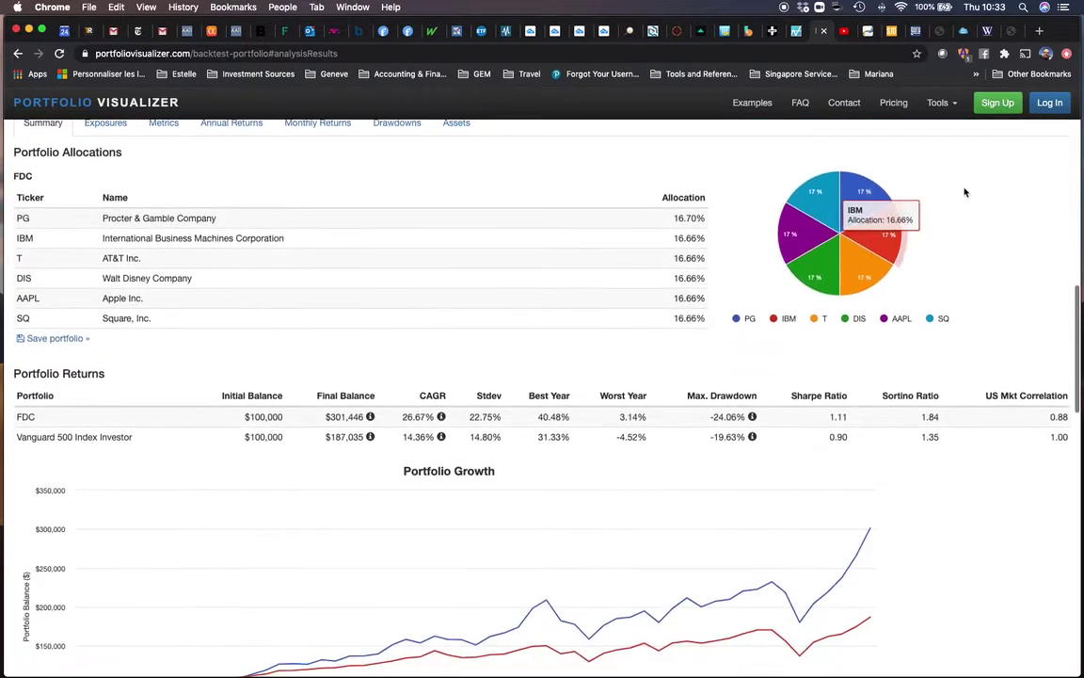
scroll(512, 538, "down", 3)
scroll(508, 532, "down", 10)
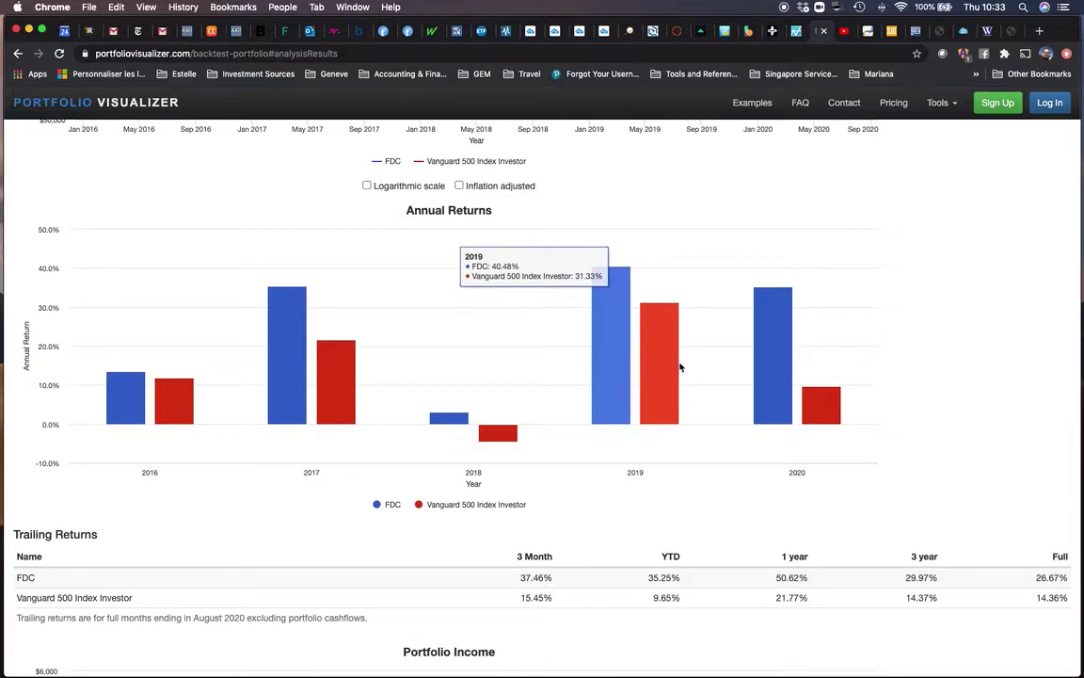
scroll(626, 356, "up", 8)
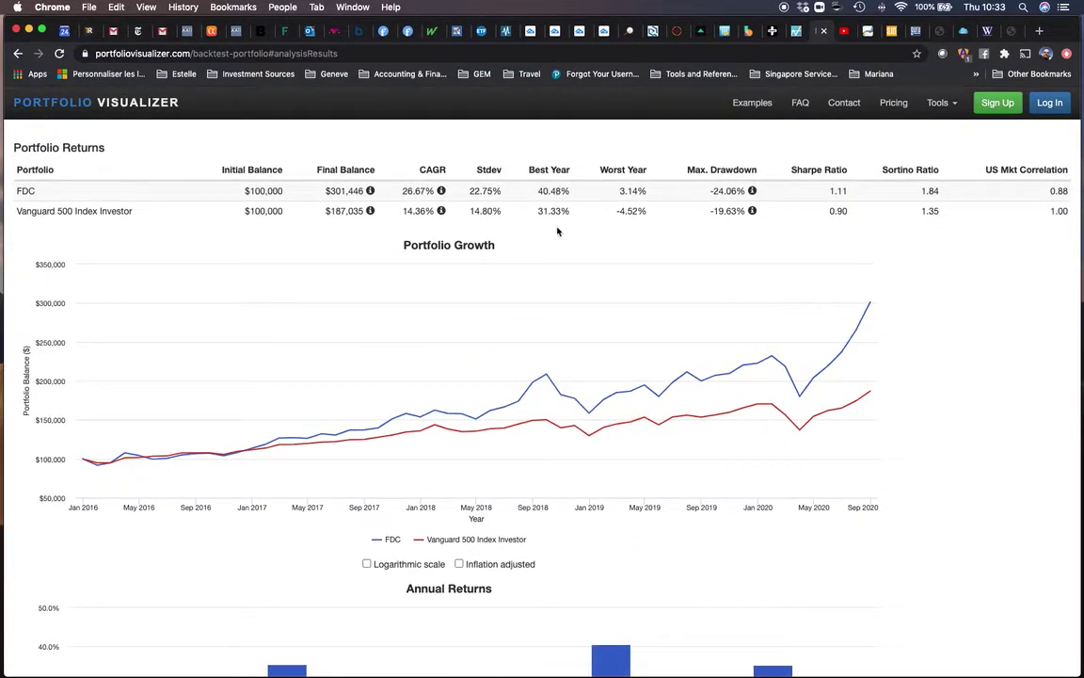
scroll(779, 618, "down", 8)
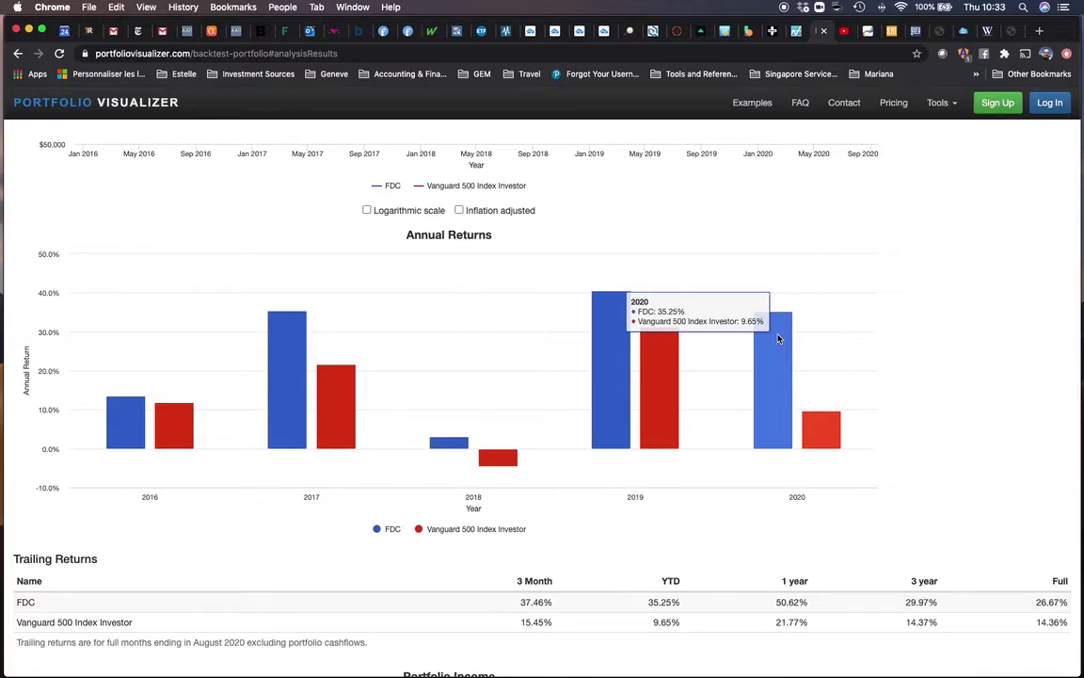
Step: Scroll down past Annual Returns to the Trailing Returns table and top of Portfolio Income
scroll(869, 382, "down", 1)
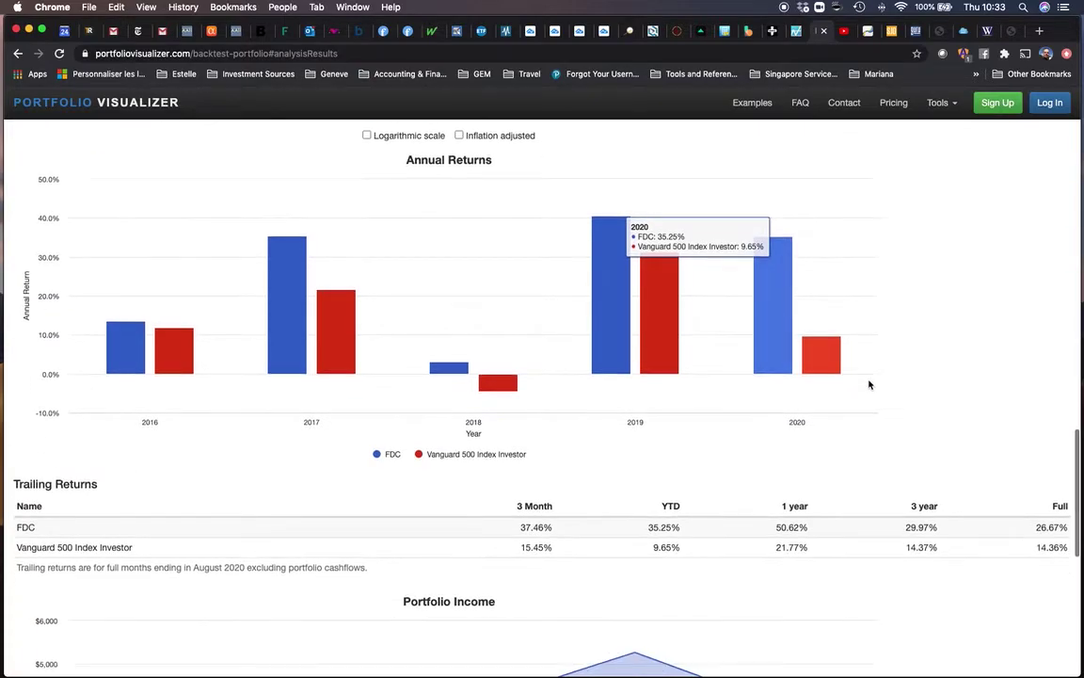
scroll(869, 382, "up", 3)
scroll(869, 384, "up", 5)
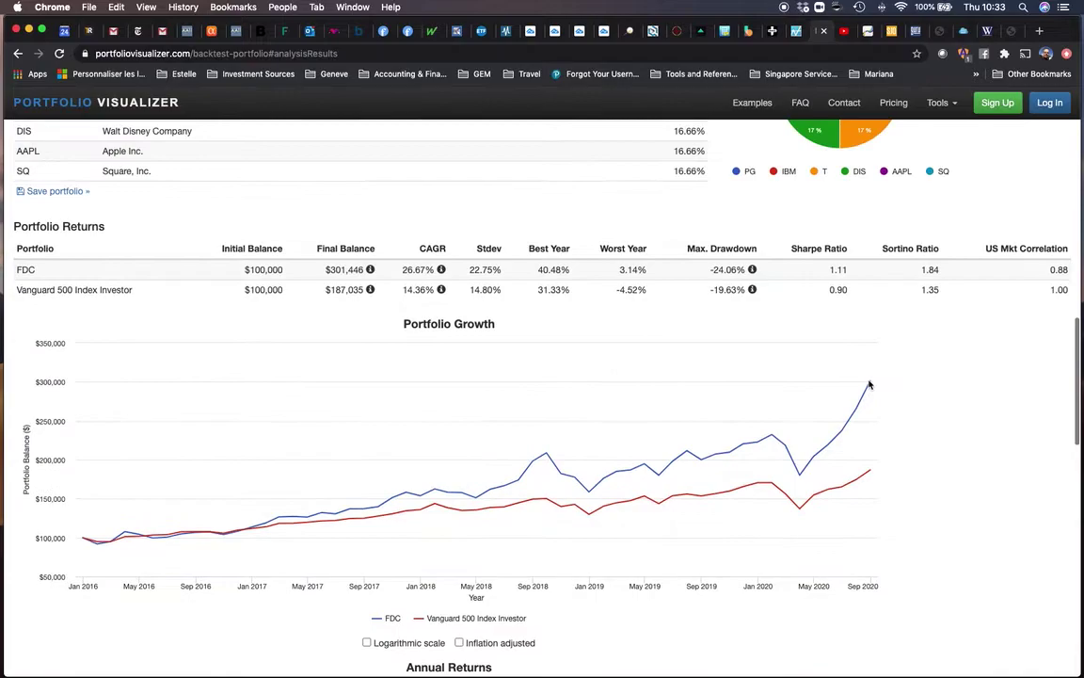
scroll(869, 383, "down", 2)
scroll(869, 383, "down", 6)
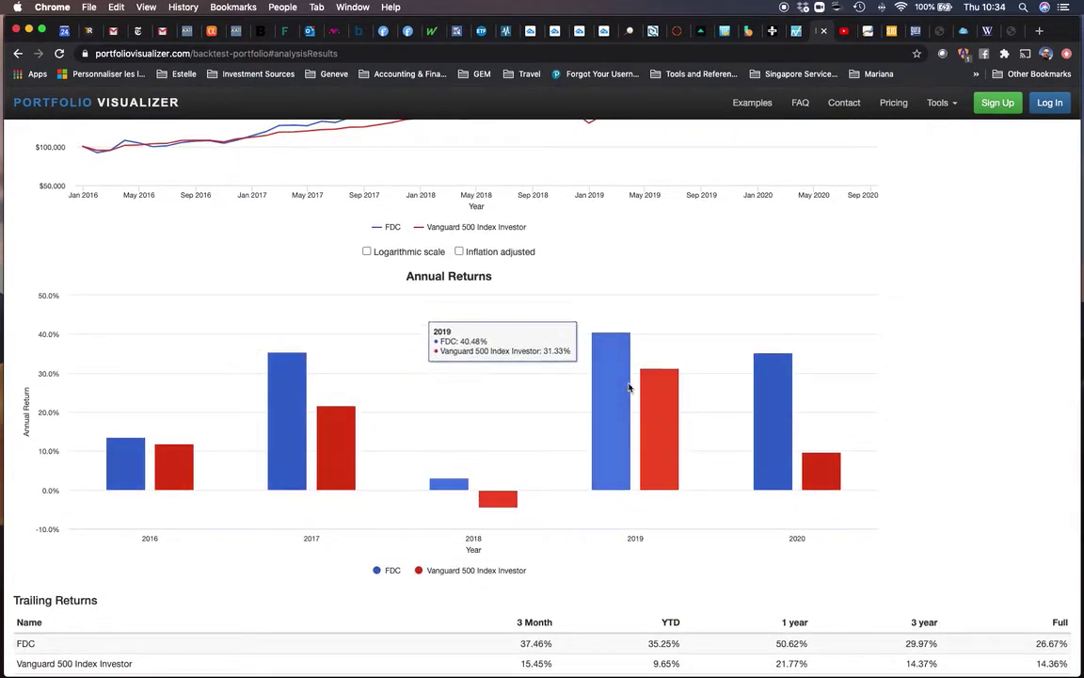
scroll(920, 395, "down", 6)
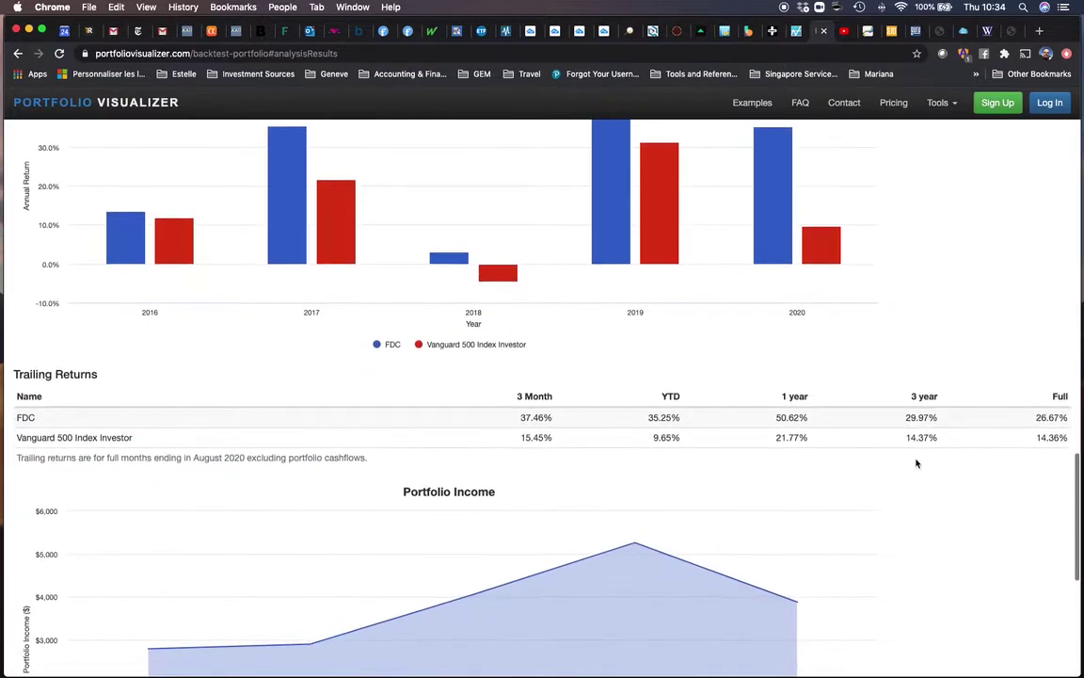
Step: Compare Trailing Returns: FDC 50.62% 1-year and 29.97% 3-year versus 21.77% and 14.37%
scroll(932, 495, "down", 3)
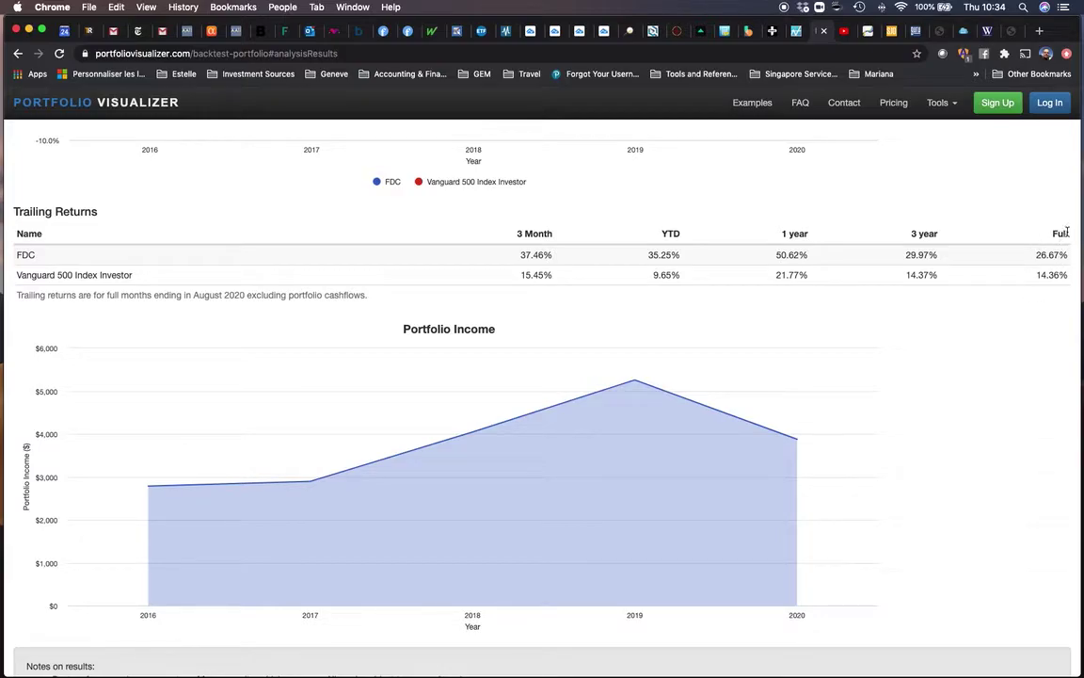
scroll(896, 201, "up", 15)
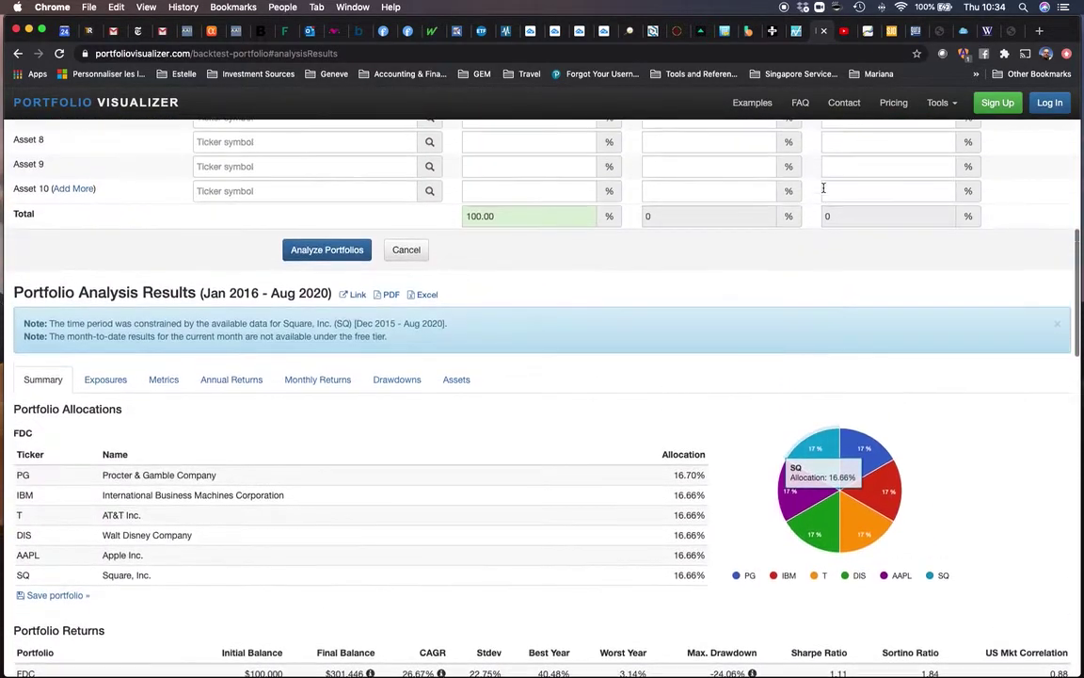
scroll(823, 188, "up", 3)
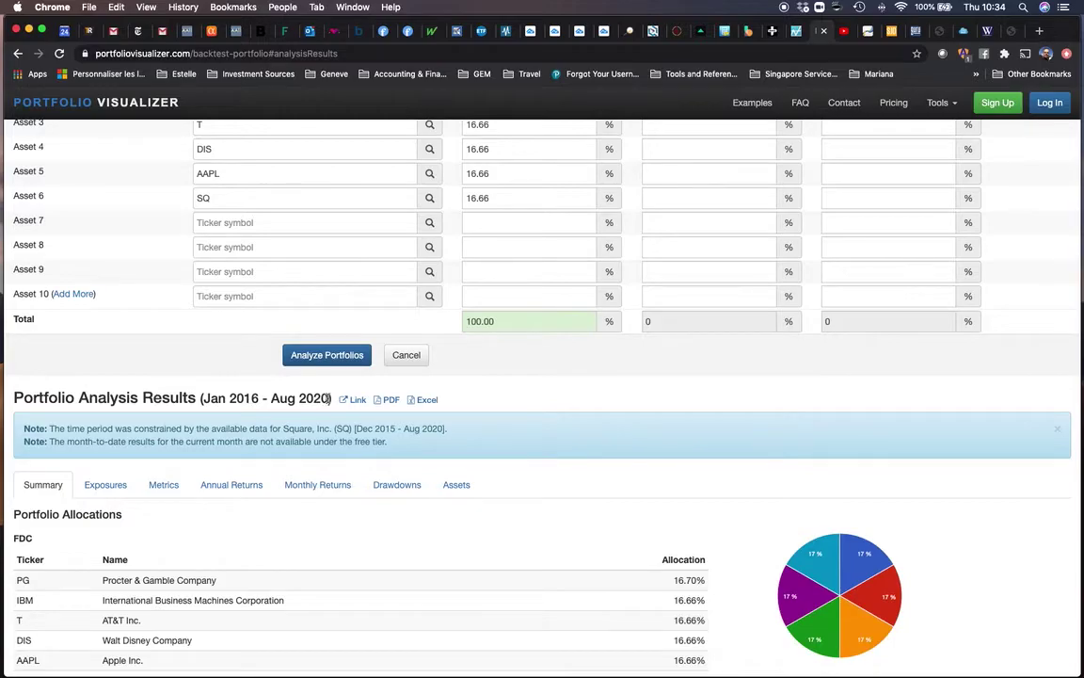
scroll(782, 433, "down", 15)
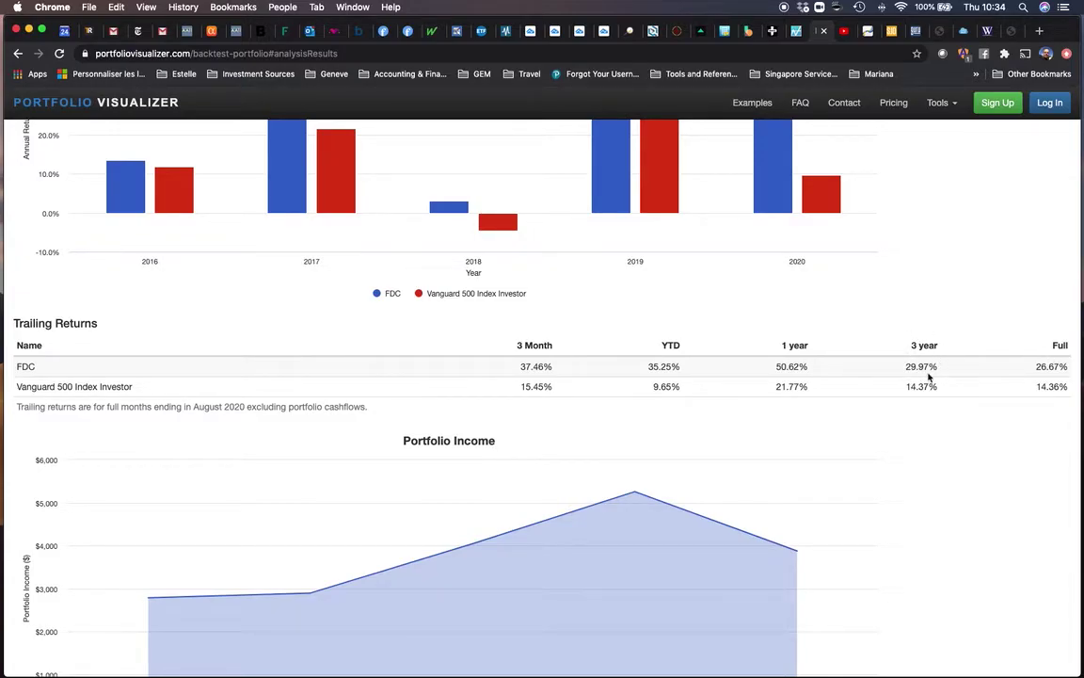
scroll(688, 278, "up", 20)
Step: Scroll down until the whole Portfolio Income chart and the results notes are visible
scroll(687, 278, "down", 1)
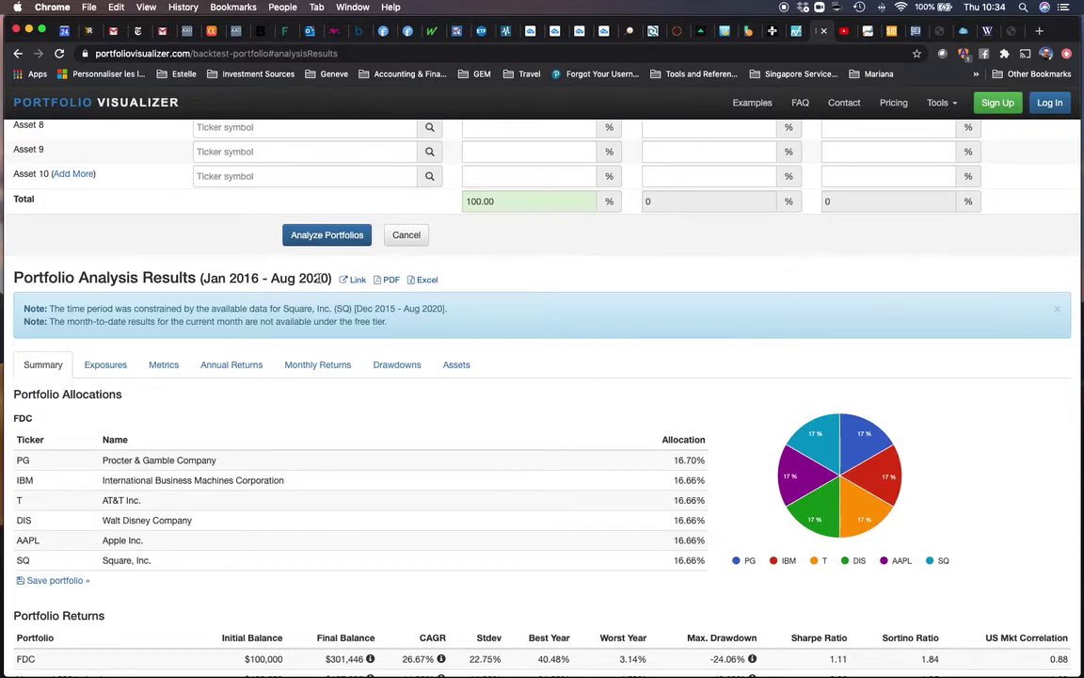
scroll(319, 278, "down", 5)
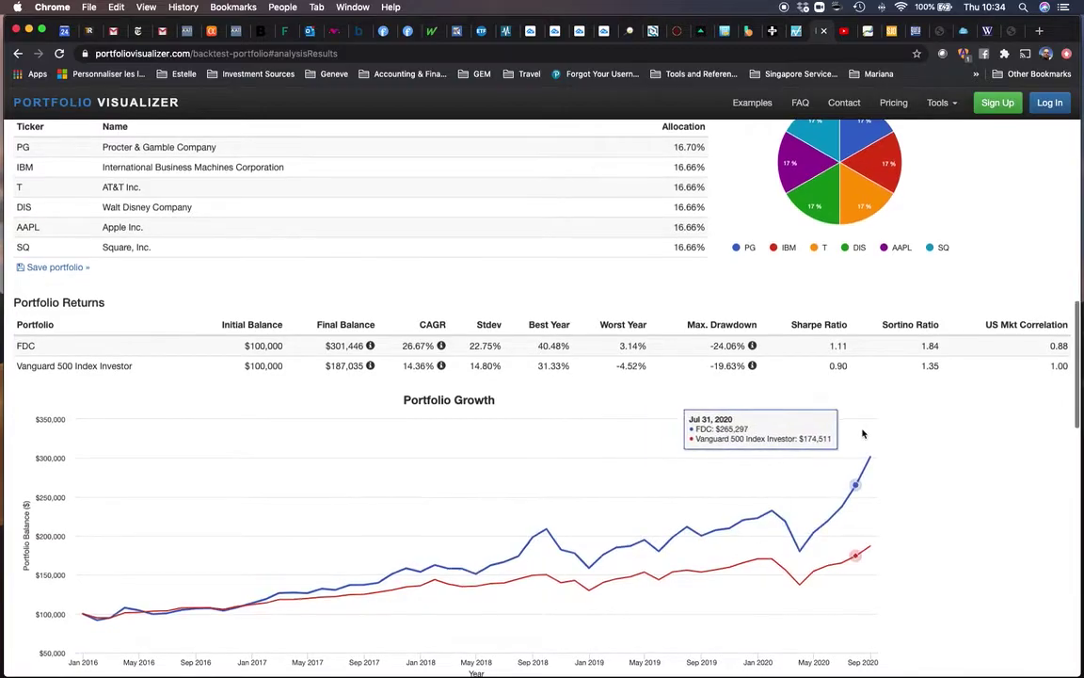
scroll(864, 434, "down", 10)
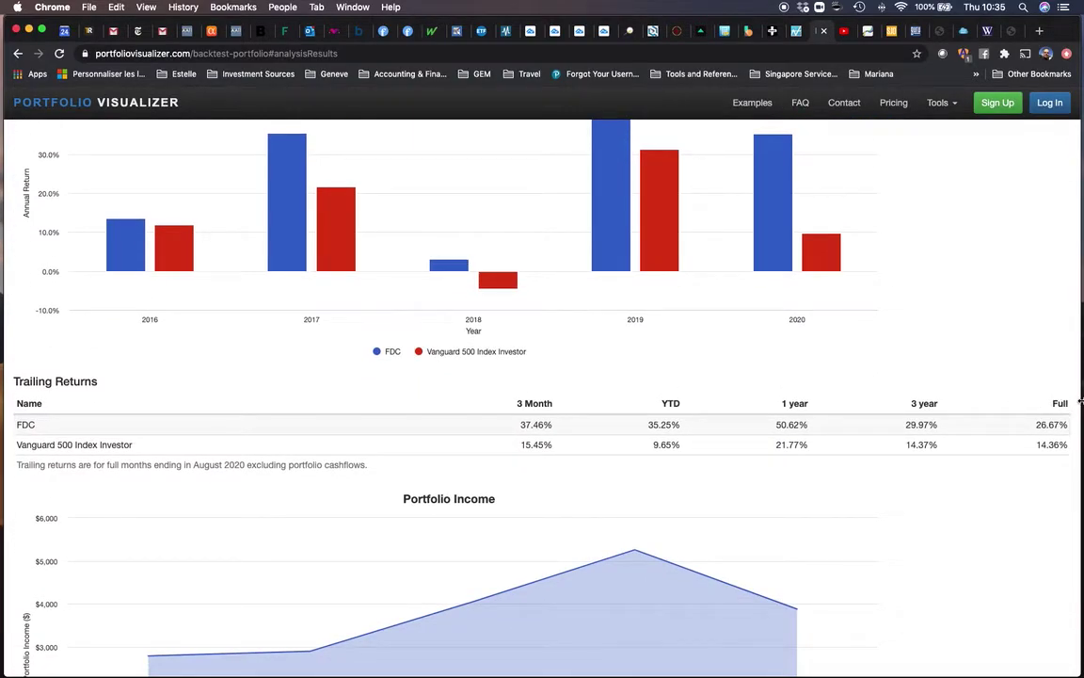
scroll(963, 406, "down", 3)
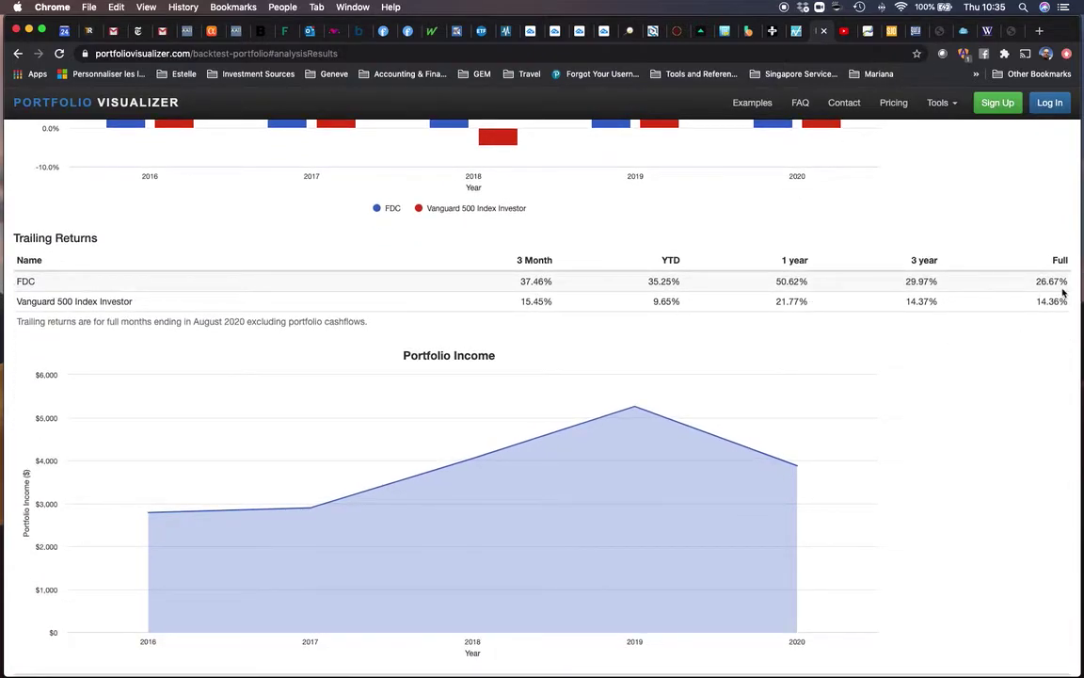
scroll(1021, 450, "down", 2)
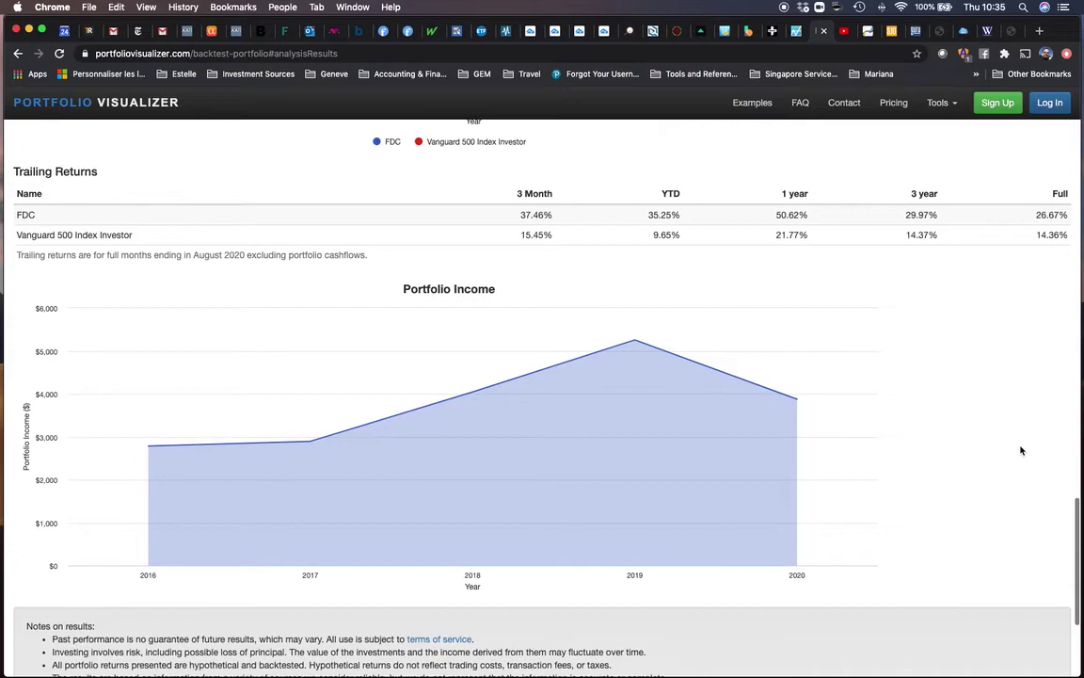
scroll(1002, 448, "down", 2)
scroll(1002, 448, "up", 2)
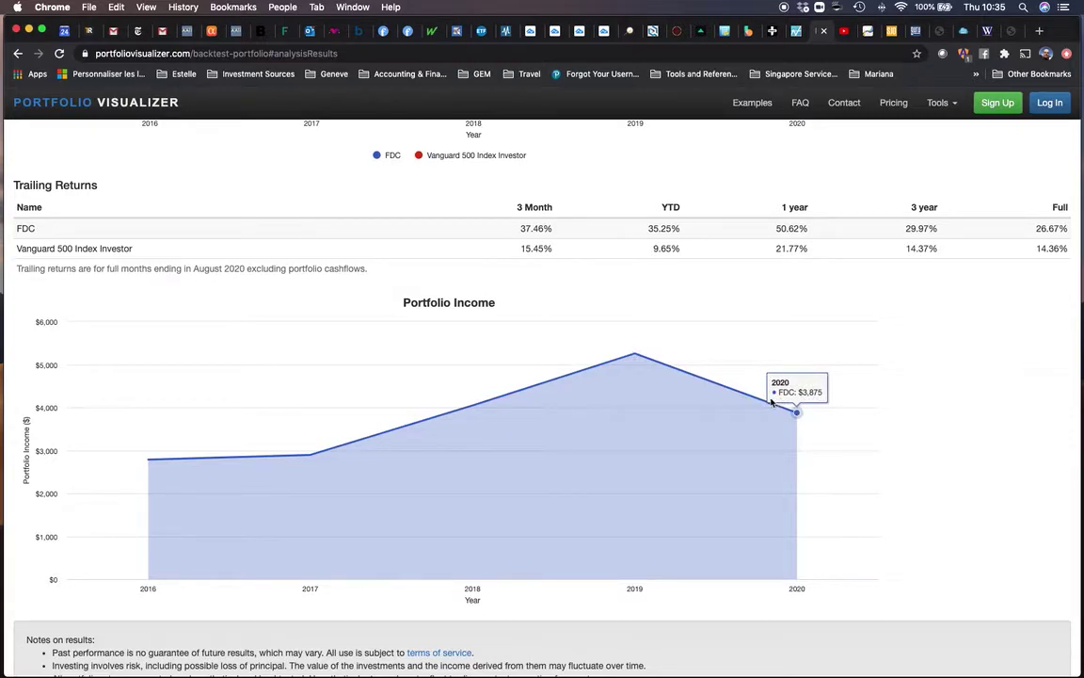
scroll(772, 401, "up", 1)
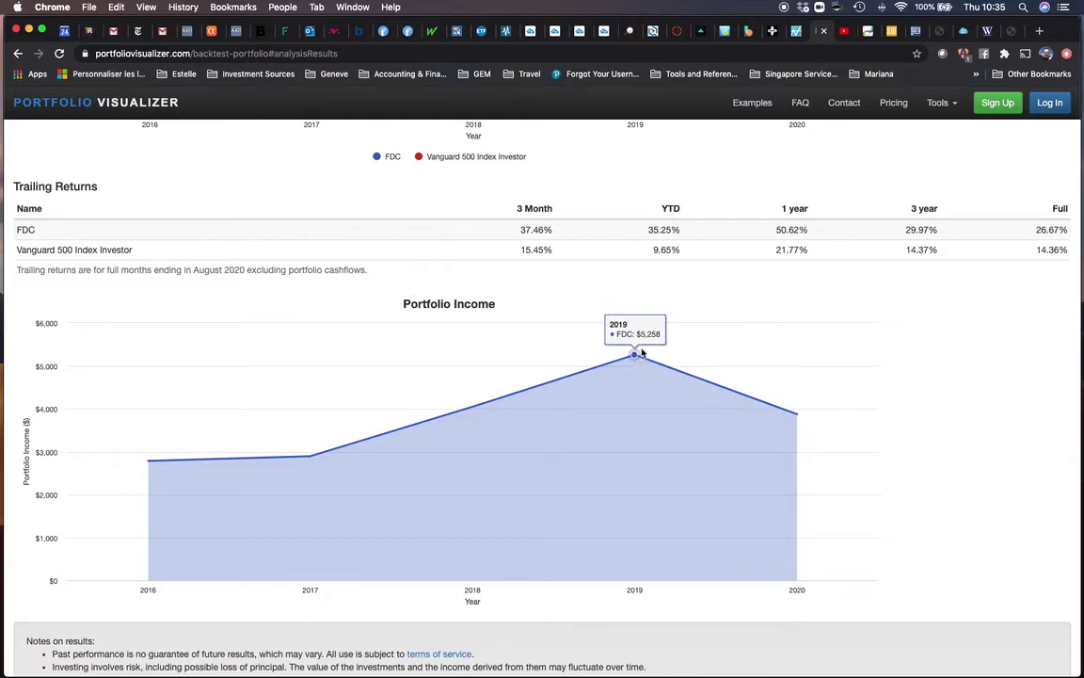
scroll(674, 349, "up", 5)
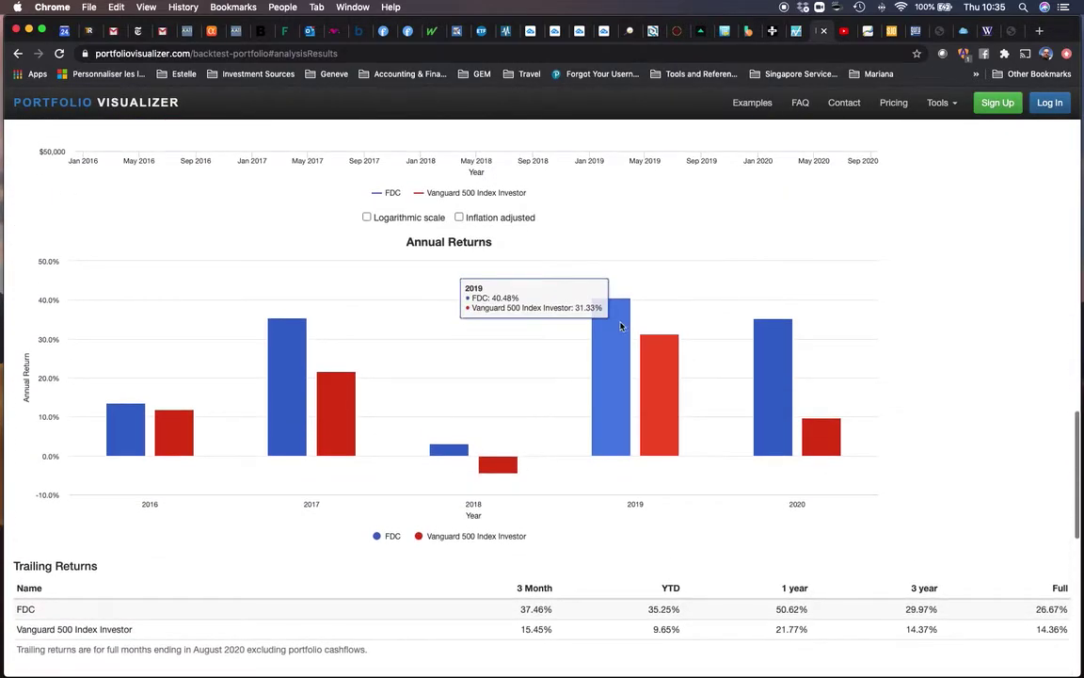
scroll(610, 336, "up", 5)
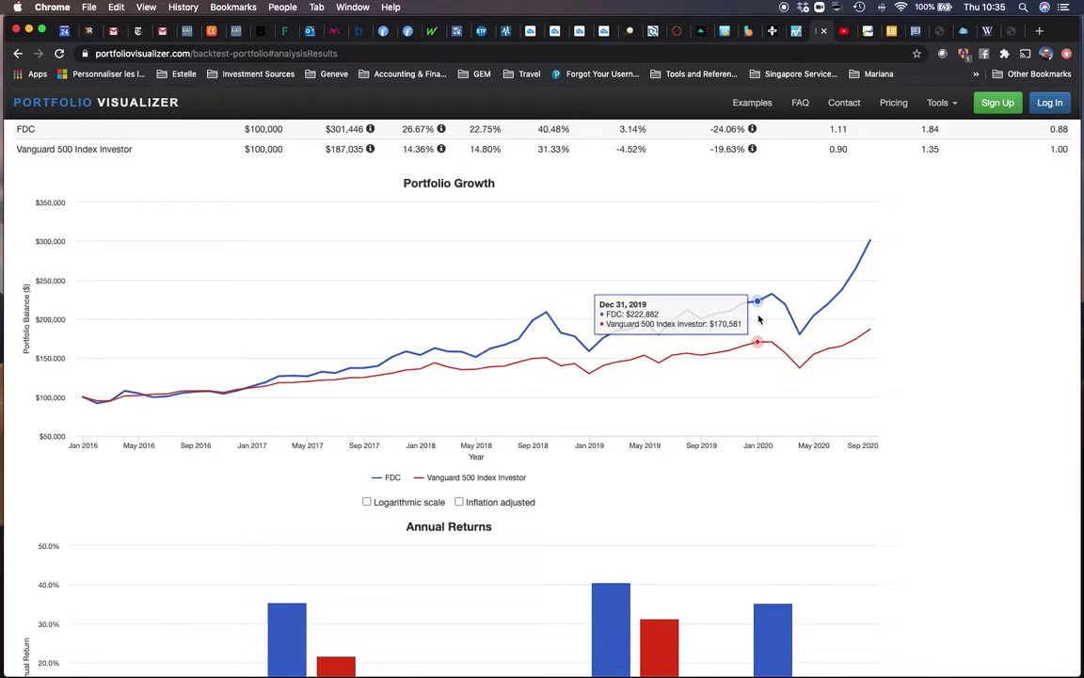
scroll(758, 320, "down", 10)
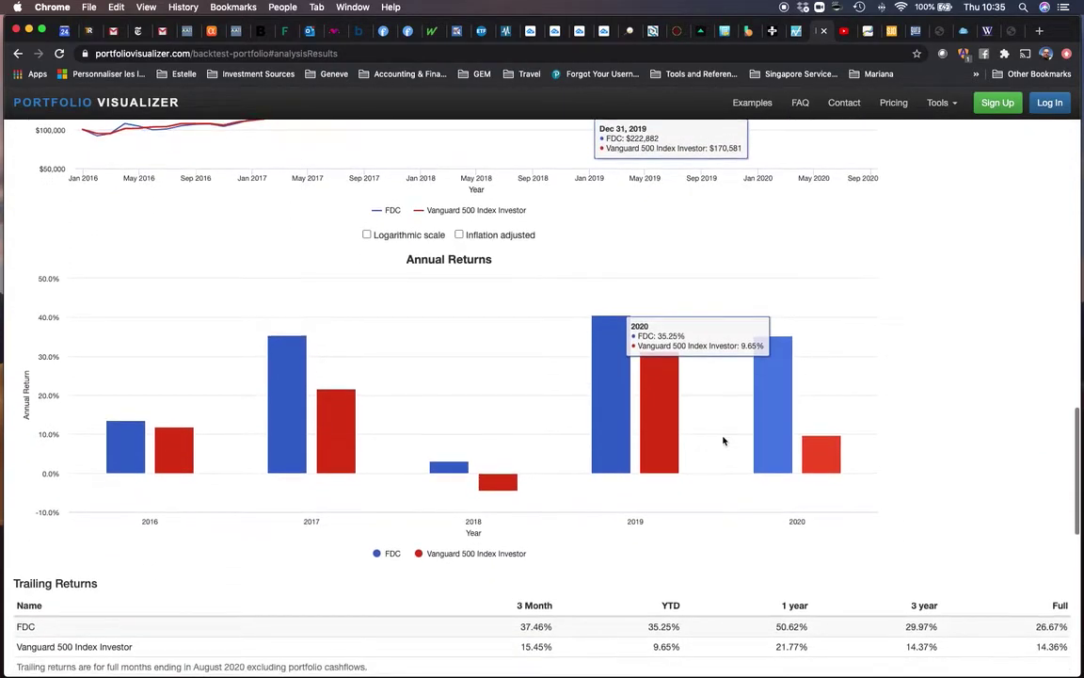
scroll(696, 300, "up", 3)
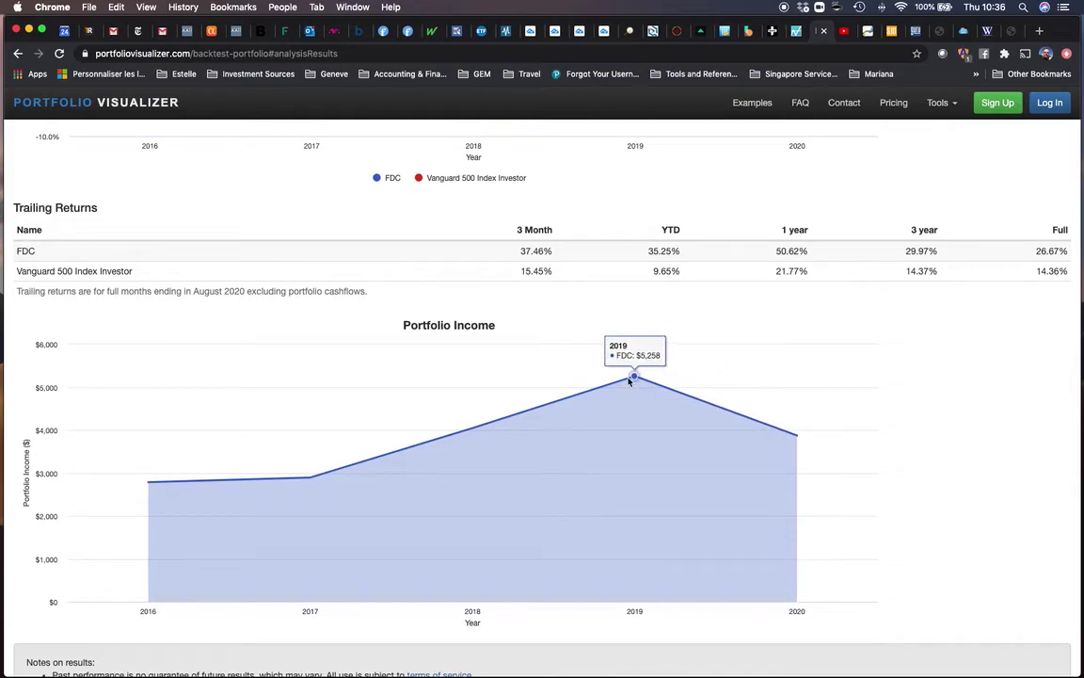
scroll(515, 388, "up", 5)
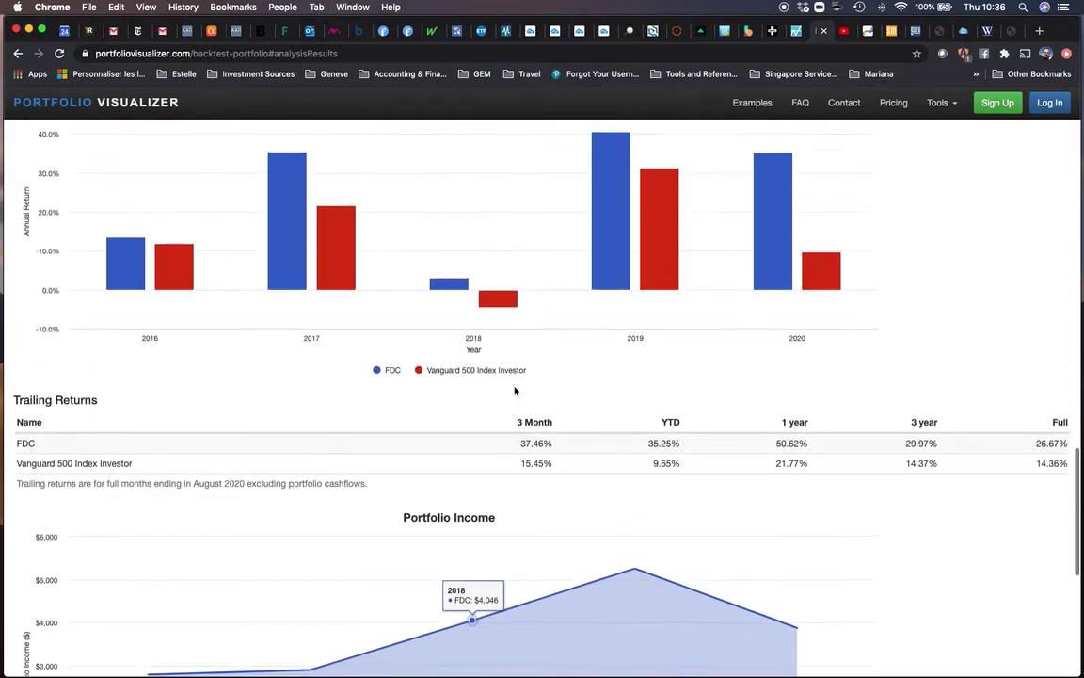
scroll(515, 391, "up", 5)
scroll(515, 391, "down", 2)
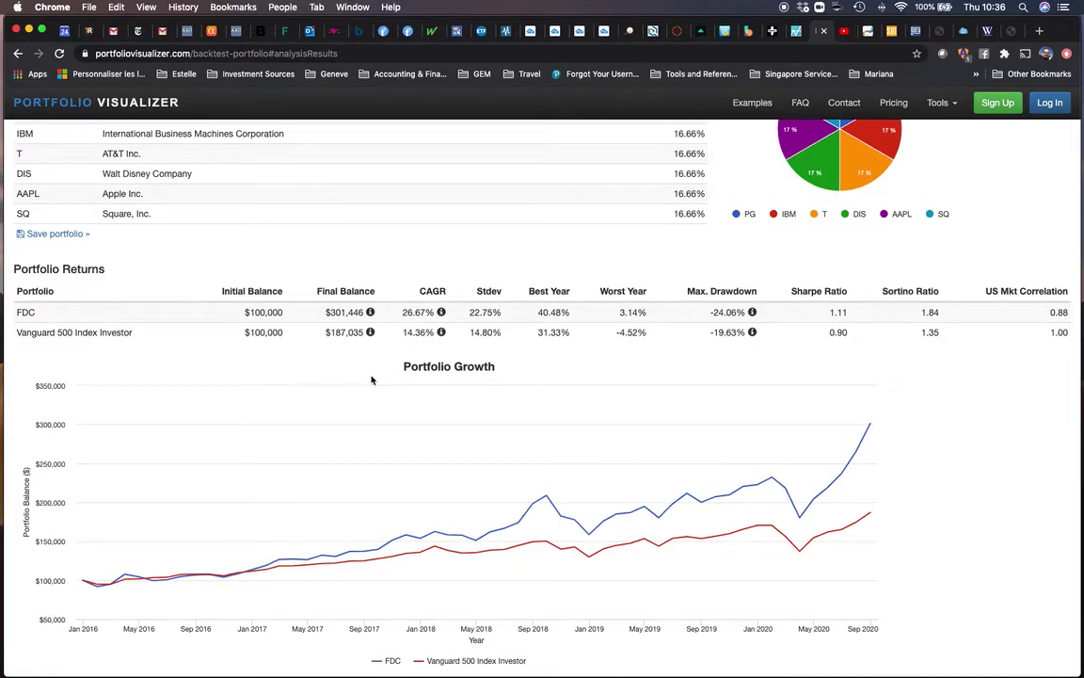
scroll(894, 403, "down", 3)
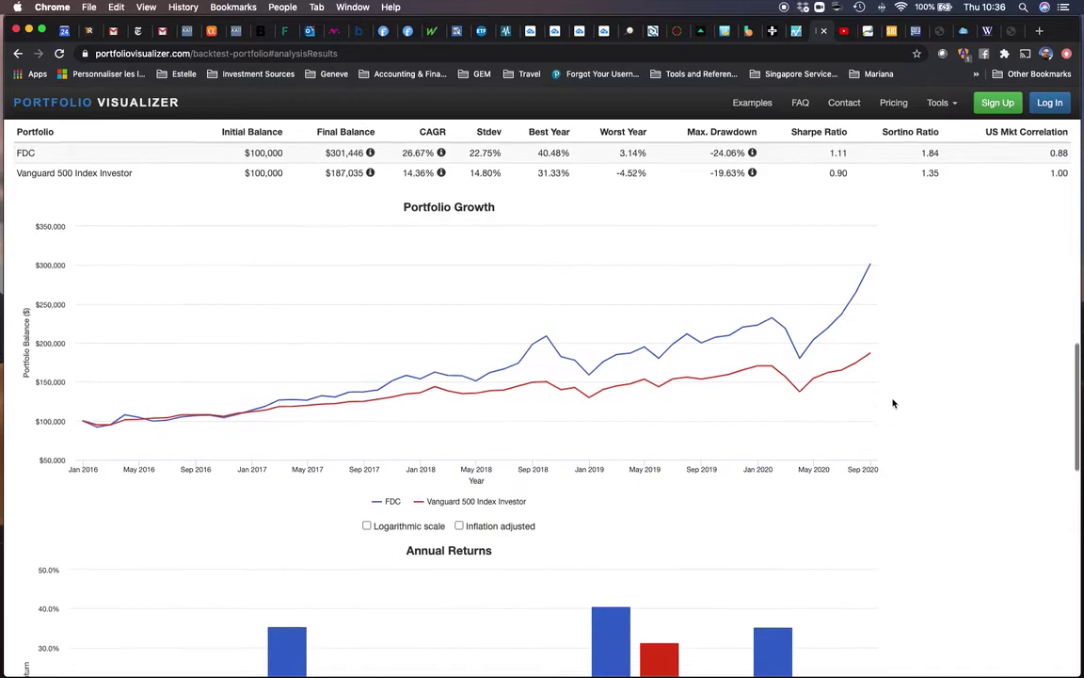
scroll(899, 405, "down", 1)
scroll(902, 405, "up", 4)
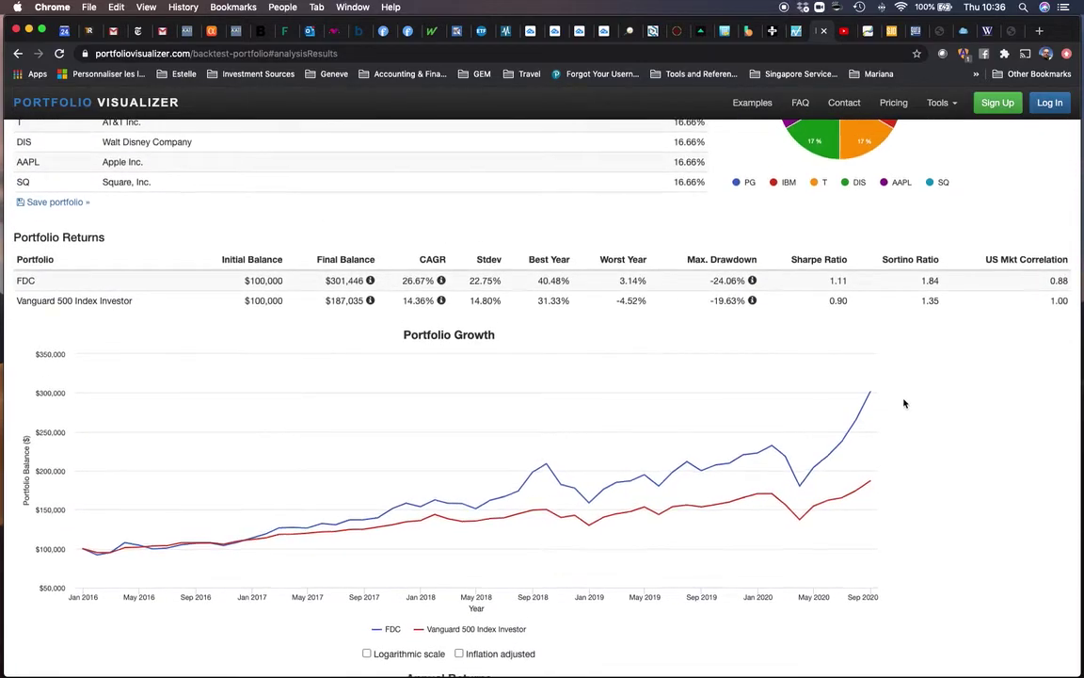
scroll(901, 404, "down", 10)
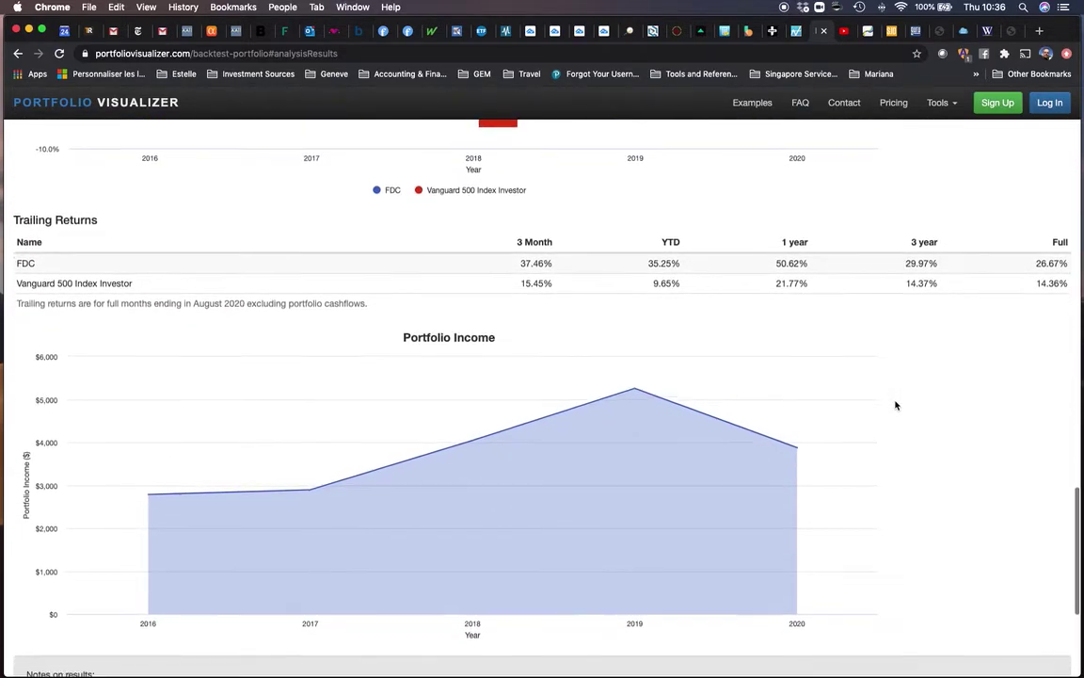
Step: Scroll up to review the backtest input form
scroll(896, 406, "down", 3)
scroll(896, 405, "up", 12)
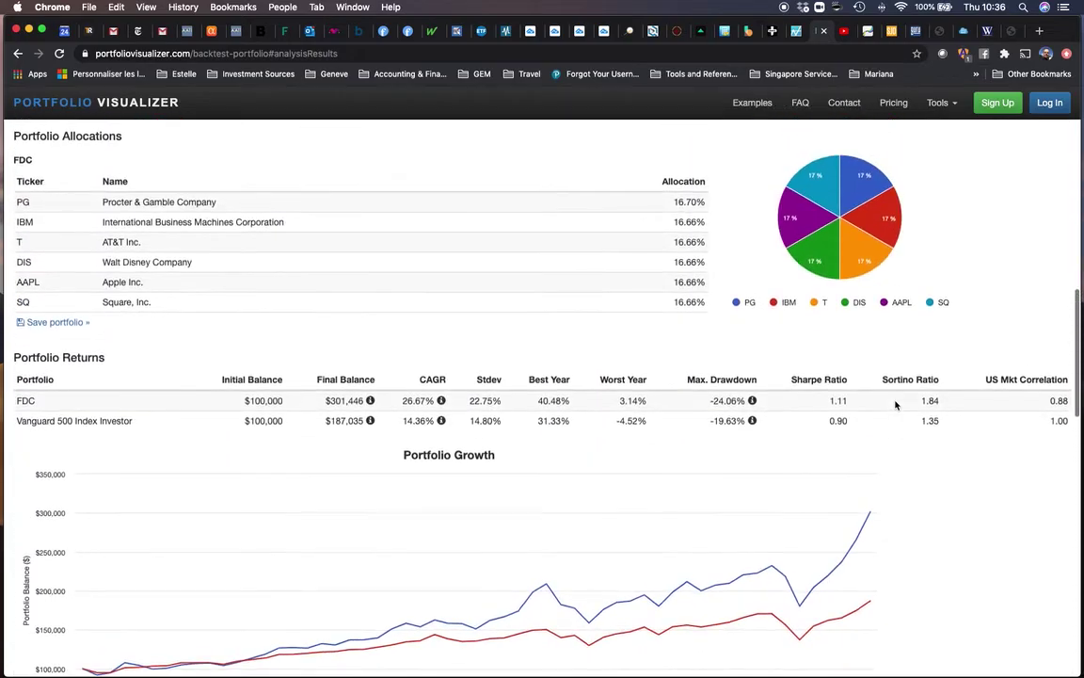
scroll(897, 405, "up", 10)
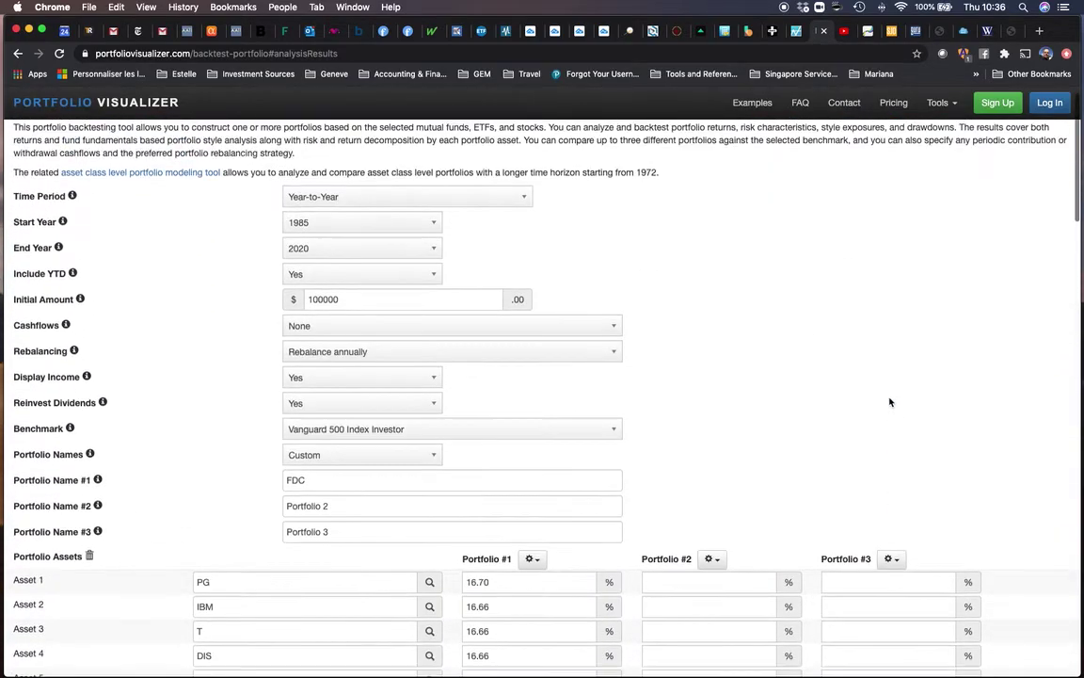
scroll(889, 402, "up", 2)
Step: Return to the results summary (FDC Sortino 1.84, US market correlation 0.88) and screenshot it
scroll(889, 402, "down", 10)
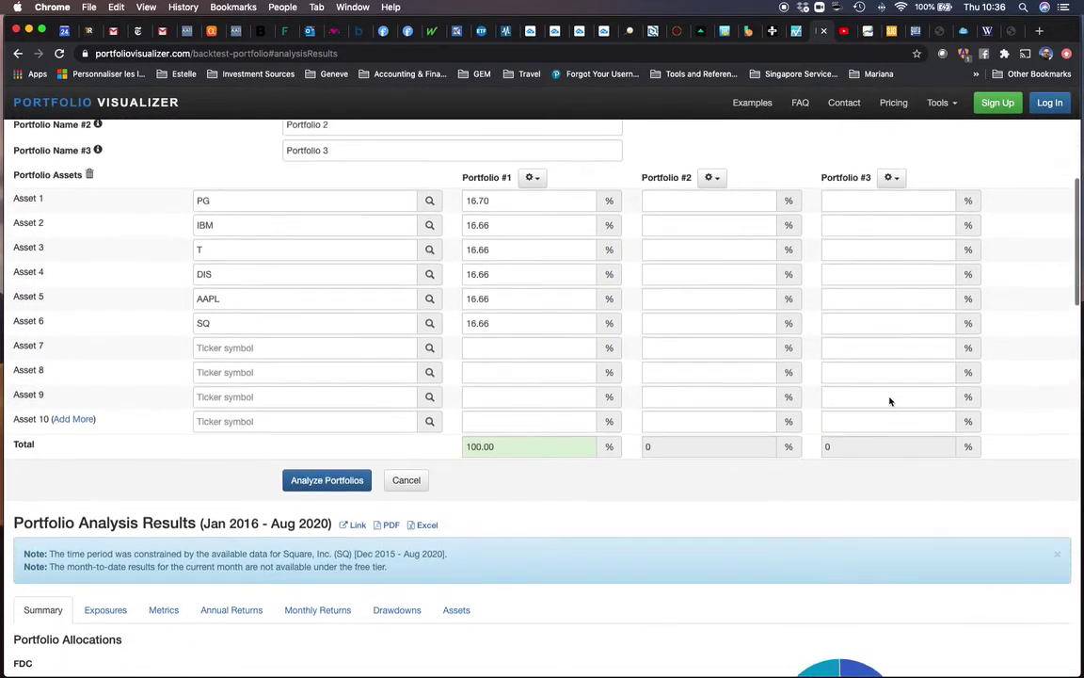
scroll(890, 401, "down", 6)
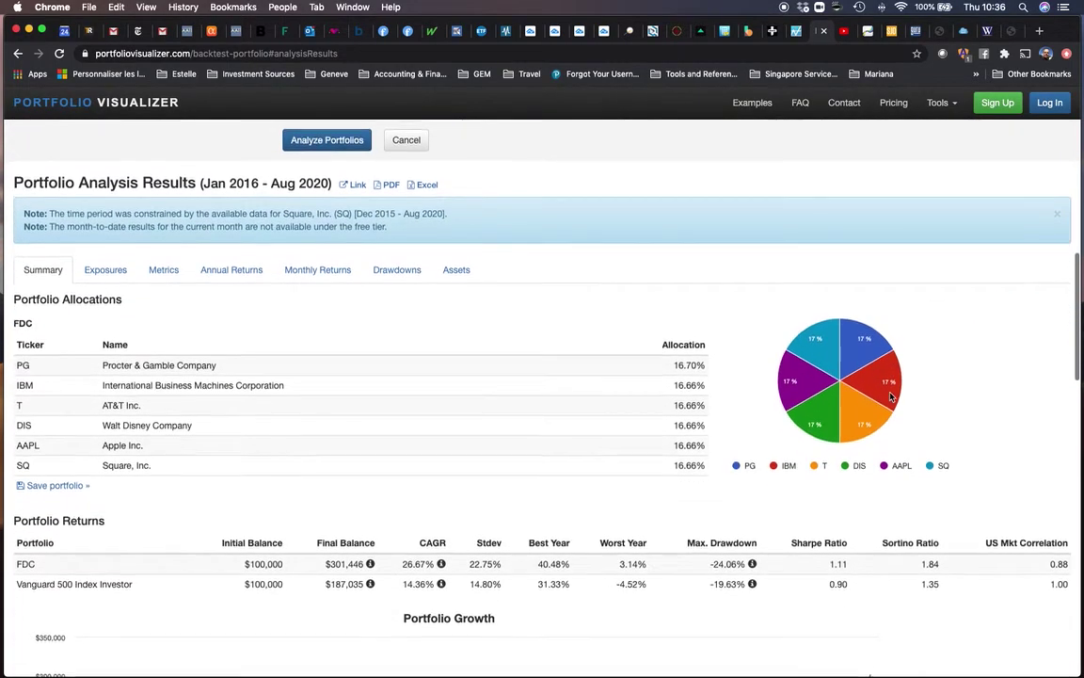
scroll(889, 396, "down", 1)
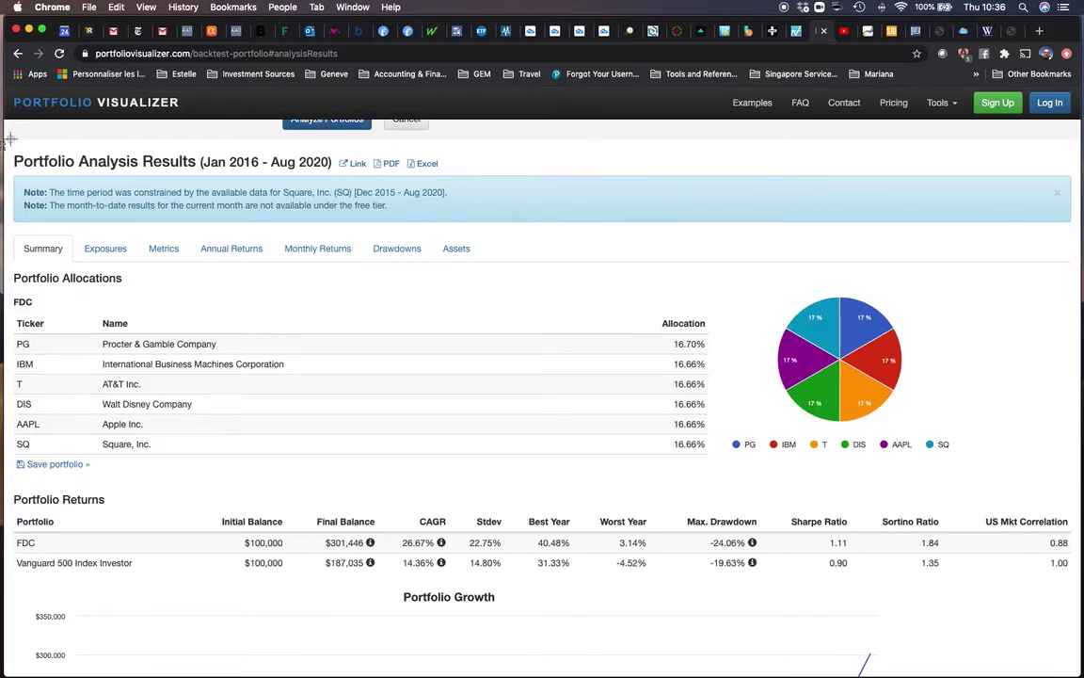
left_click_drag(10, 138, 1078, 585)
Step: Screenshot the Portfolio Growth chart showing FDC at $265,297 versus $174,511 by July 2020
scroll(617, 358, "down", 10)
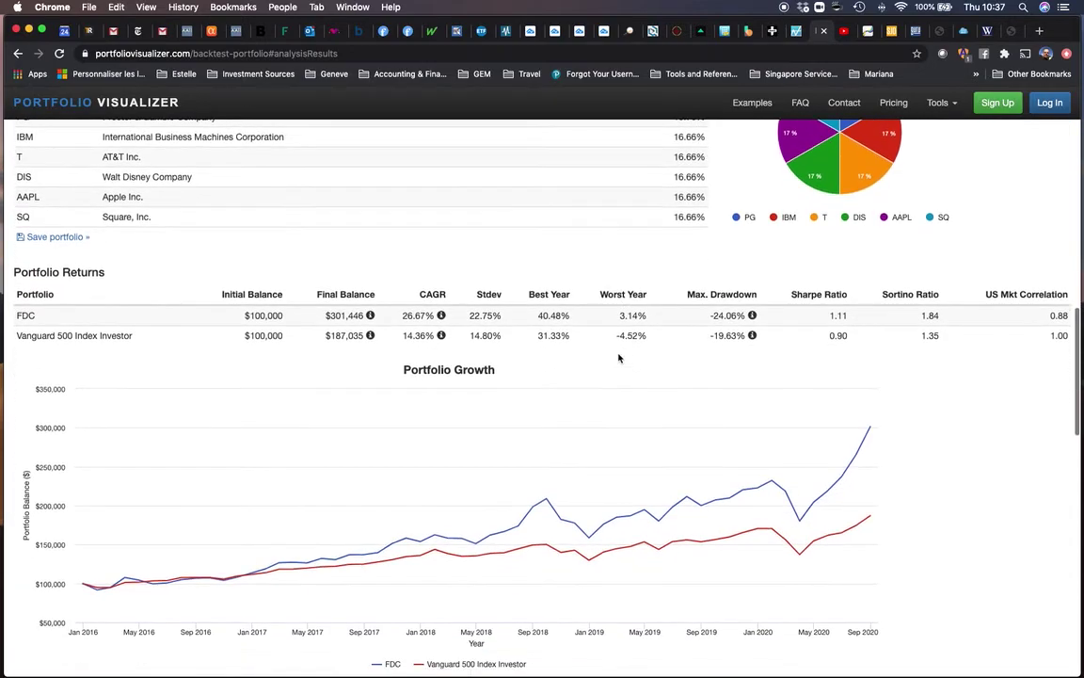
scroll(622, 359, "down", 1)
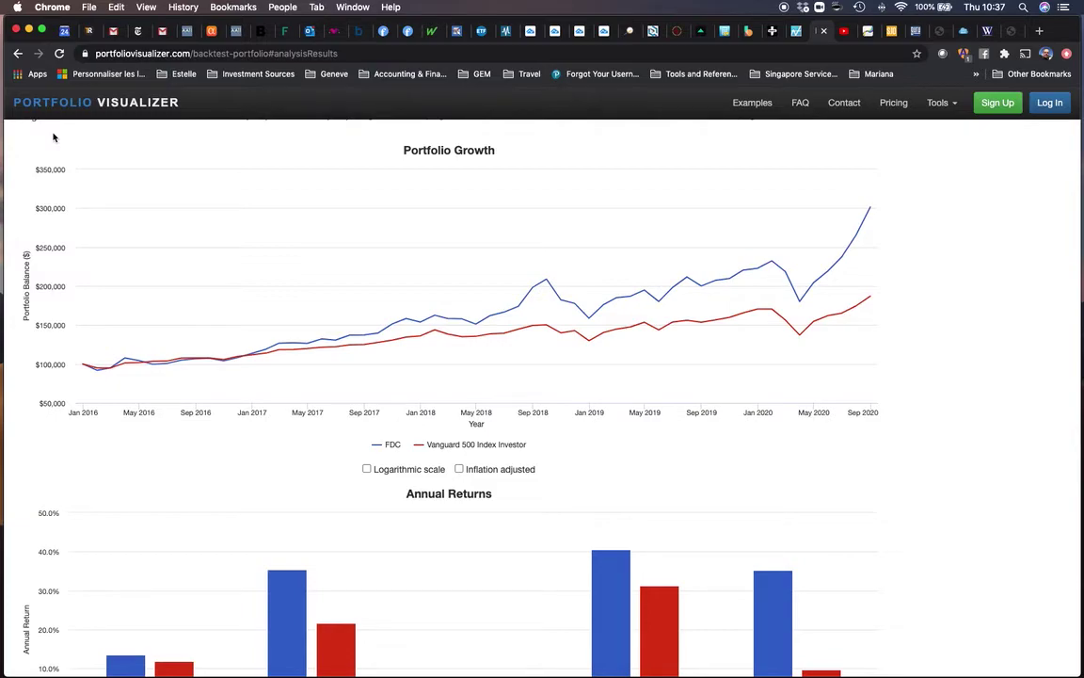
key("super+shift+4")
left_click_drag(18, 131, 954, 456)
Step: Screenshot the Annual Returns chart as a second image
scroll(899, 484, "down", 5)
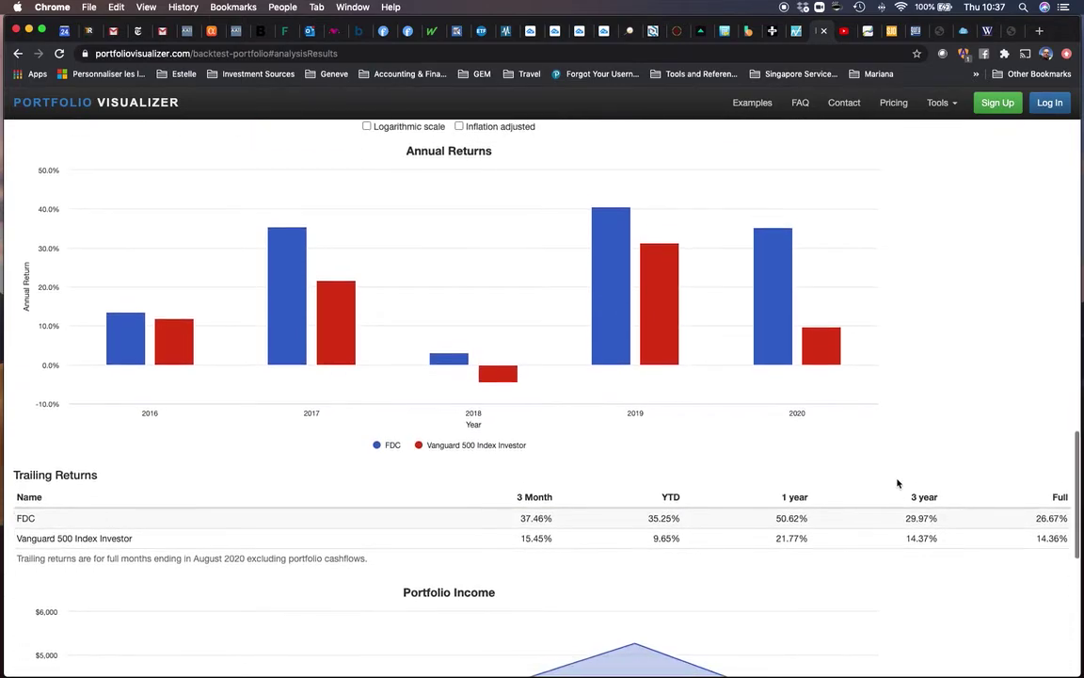
key("super+shift+4")
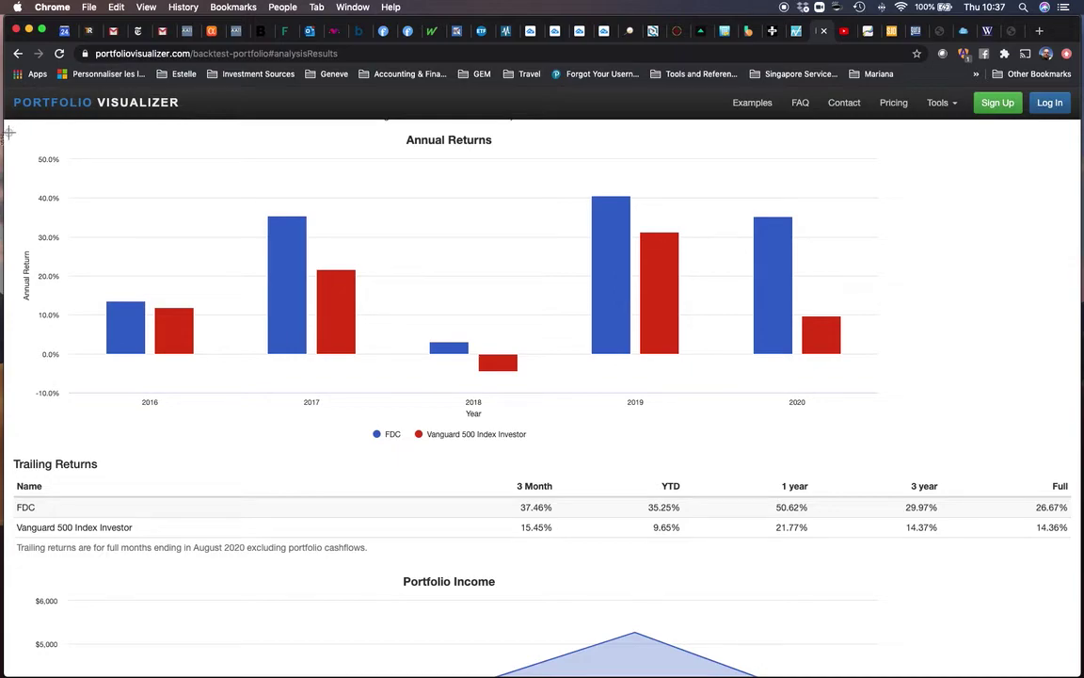
left_click_drag(10, 133, 1077, 559)
Step: Scroll back up to the allocations Summary tab
scroll(792, 388, "up", 10)
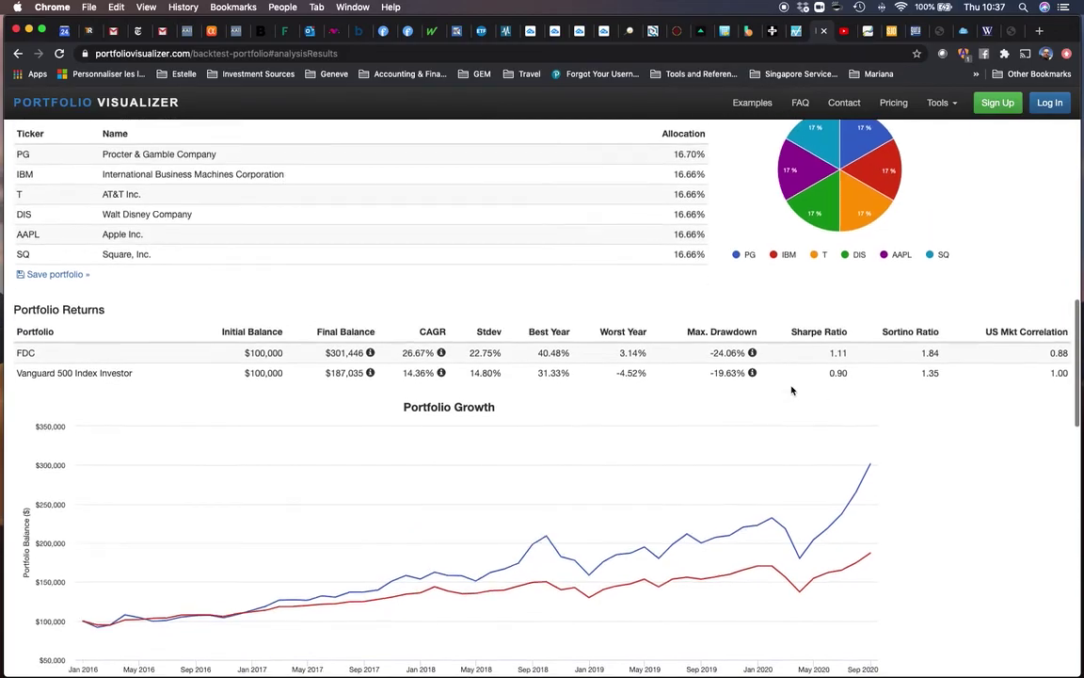
scroll(792, 390, "down", 10)
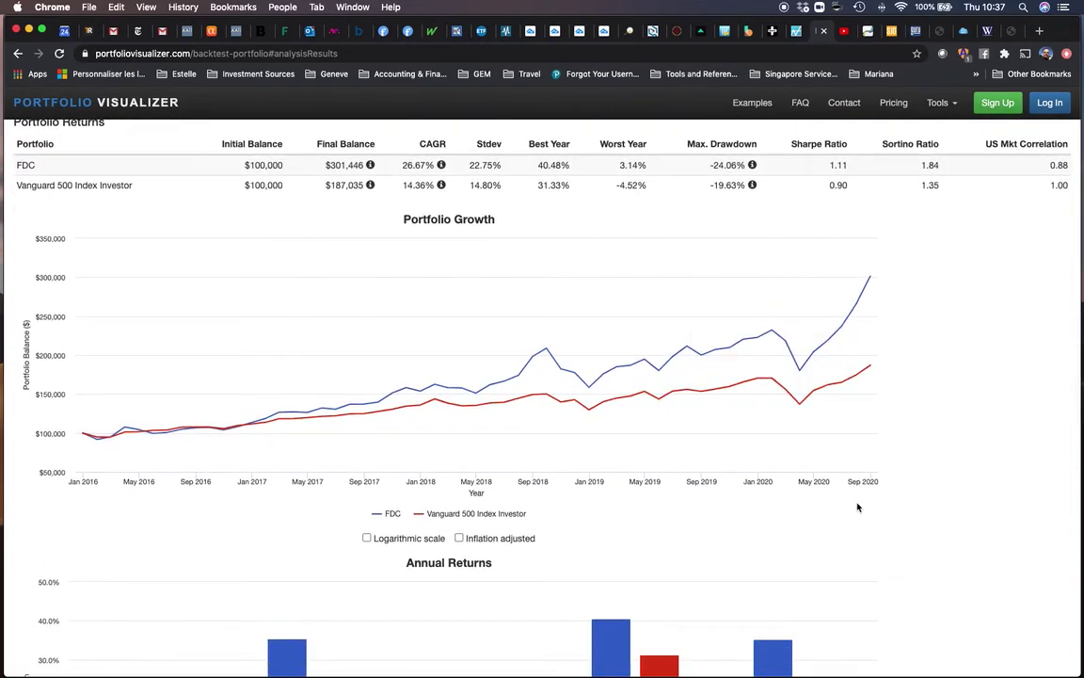
scroll(864, 479, "up", 2)
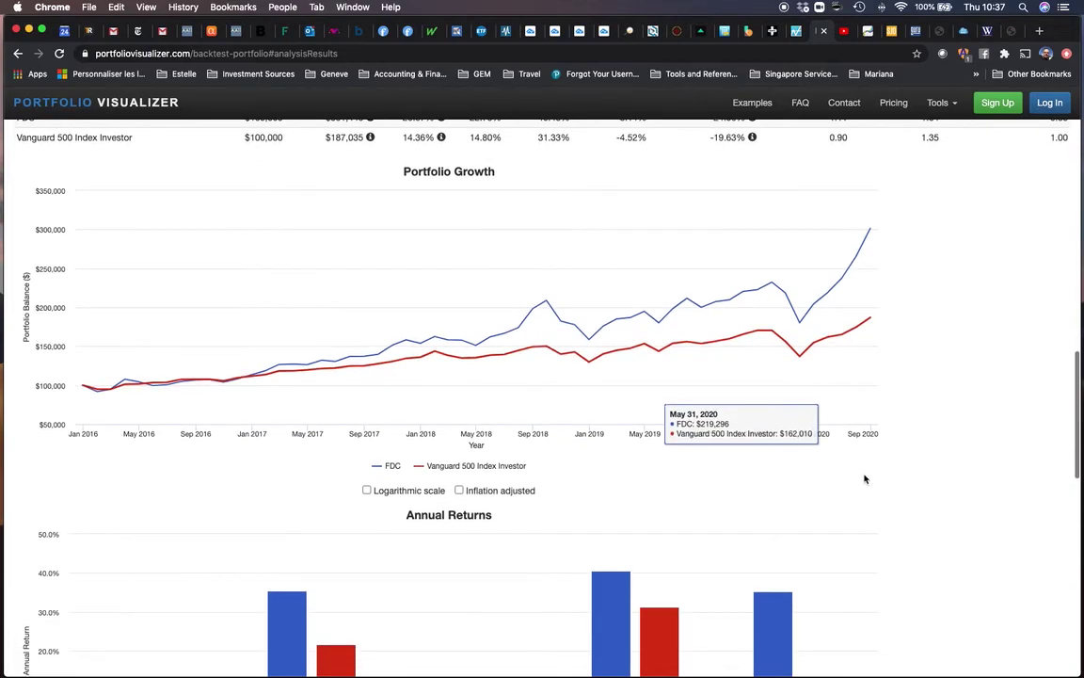
scroll(895, 497, "down", 10)
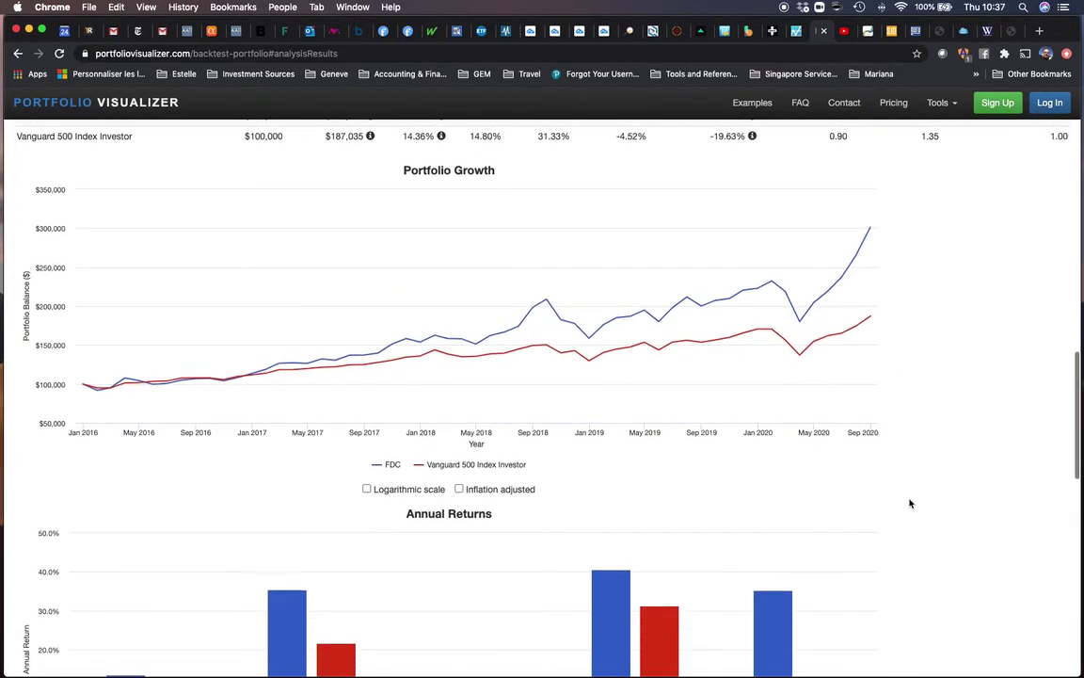
scroll(910, 504, "up", 15)
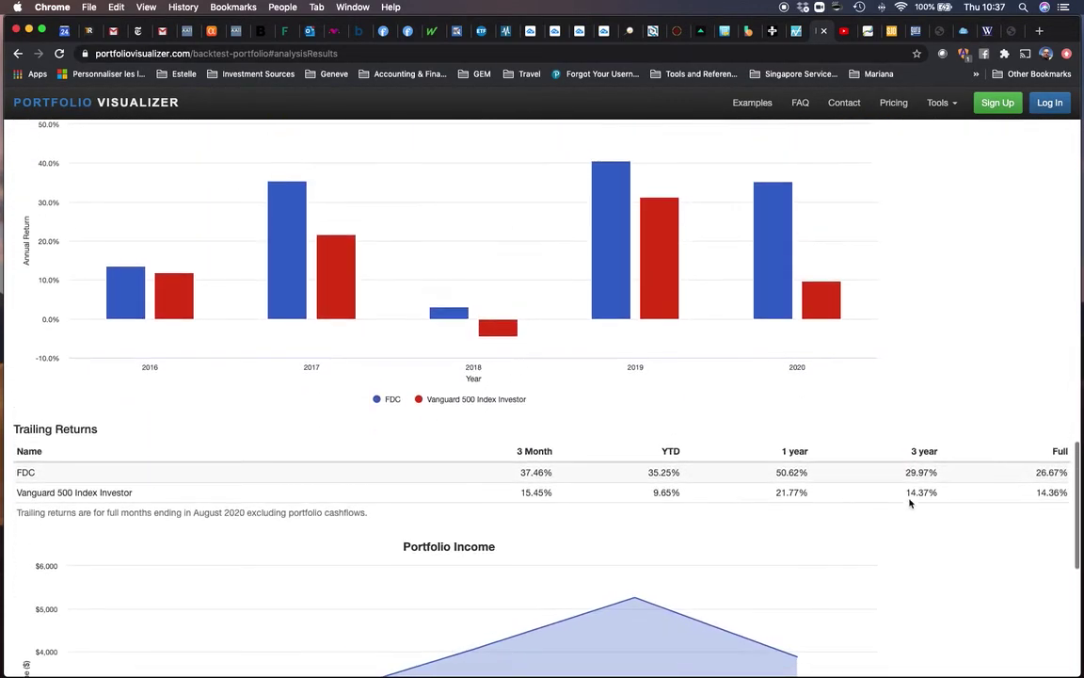
scroll(910, 503, "up", 1)
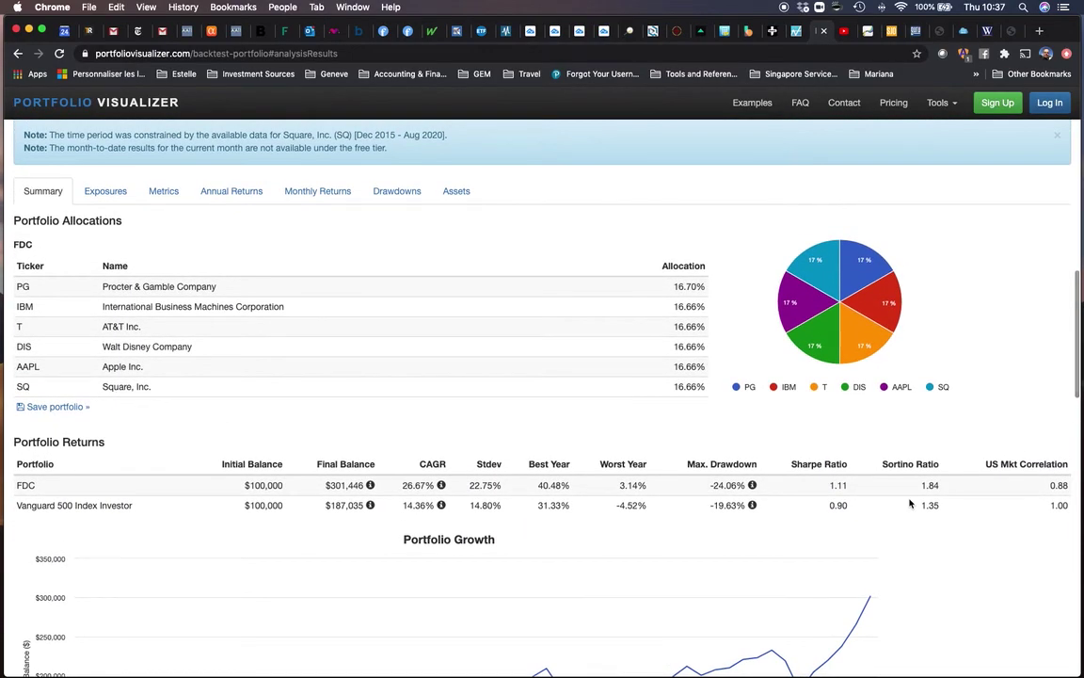